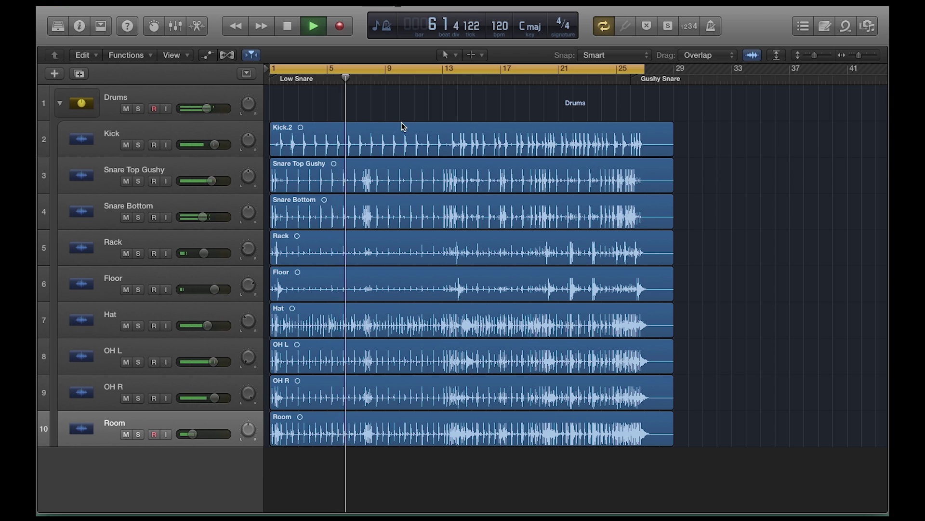
- Stop playback, return to bar 1, open the Mixer and select the Room channel strip
{"action": "key", "text": "space"}
{"action": "key", "text": "Return"}
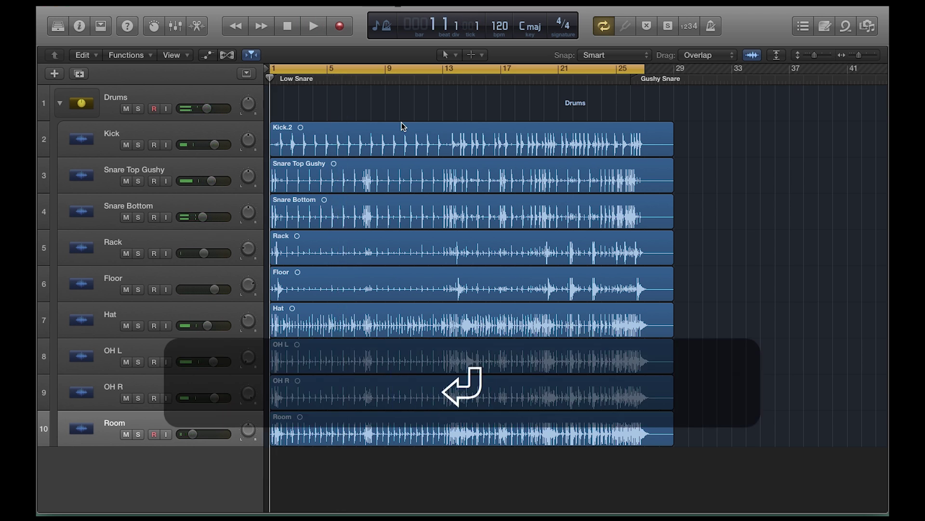
{"action": "key", "text": "x"}
{"action": "left_click_drag", "start_coordinate": [392, 94], "coordinate": [391, 56]}
{"action": "left_click", "coordinate": [530, 505]}
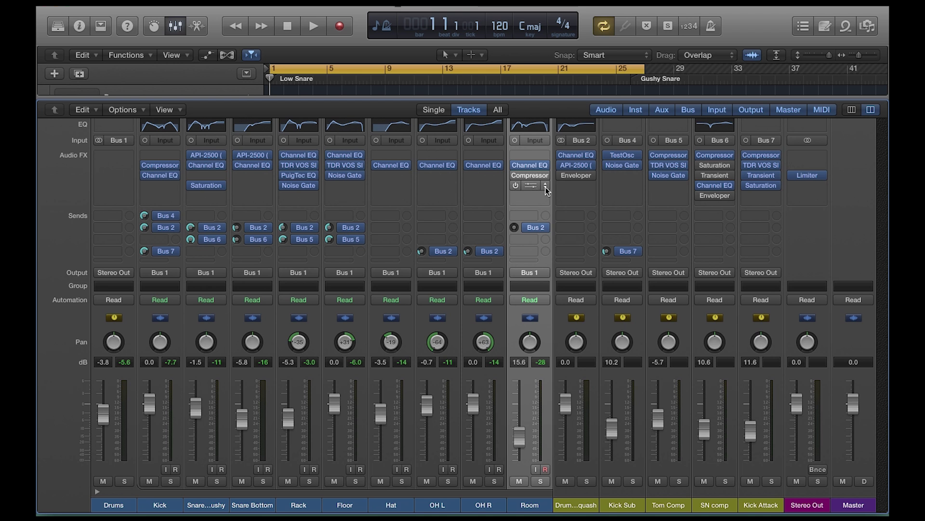
- Open the Room channel's Enveloper and recall its default settings
{"action": "left_click_drag", "start_coordinate": [547, 193], "coordinate": [723, 267]}
{"action": "left_click", "coordinate": [528, 188]}
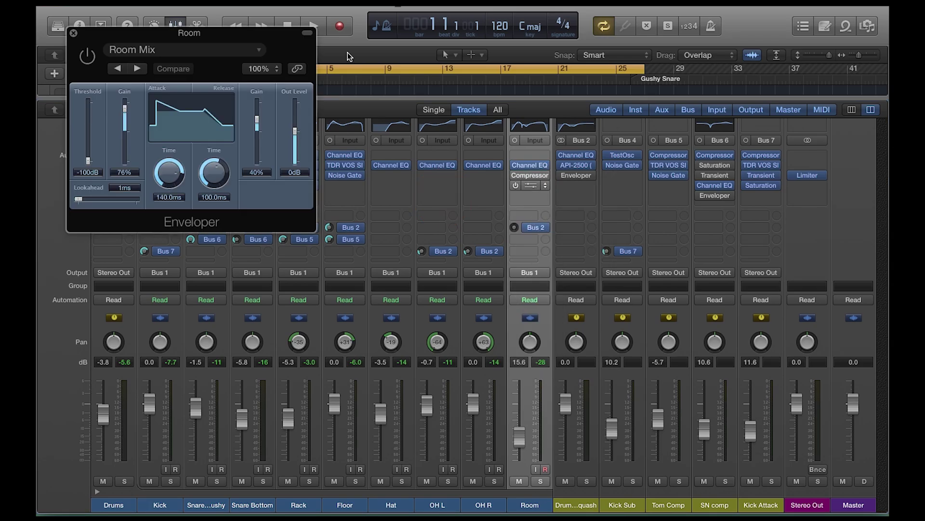
{"action": "left_click", "coordinate": [160, 52]}
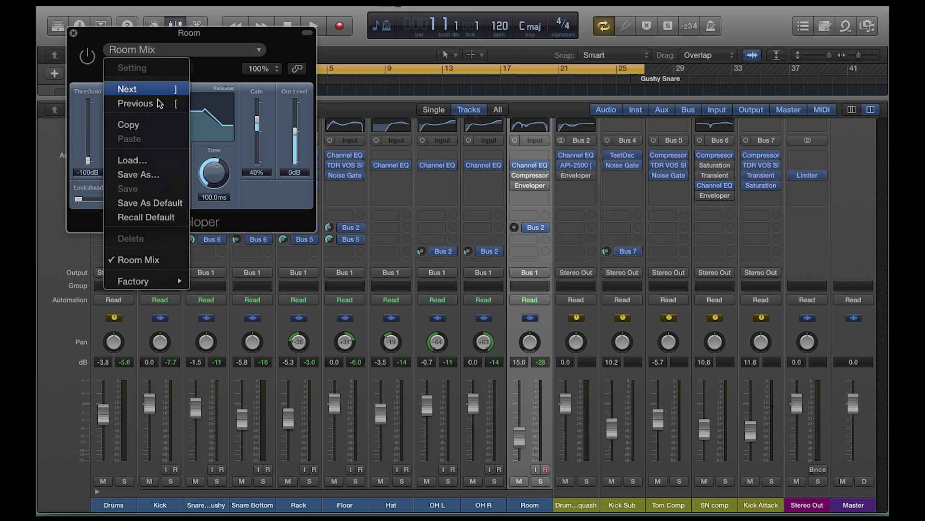
{"action": "left_click", "coordinate": [157, 217]}
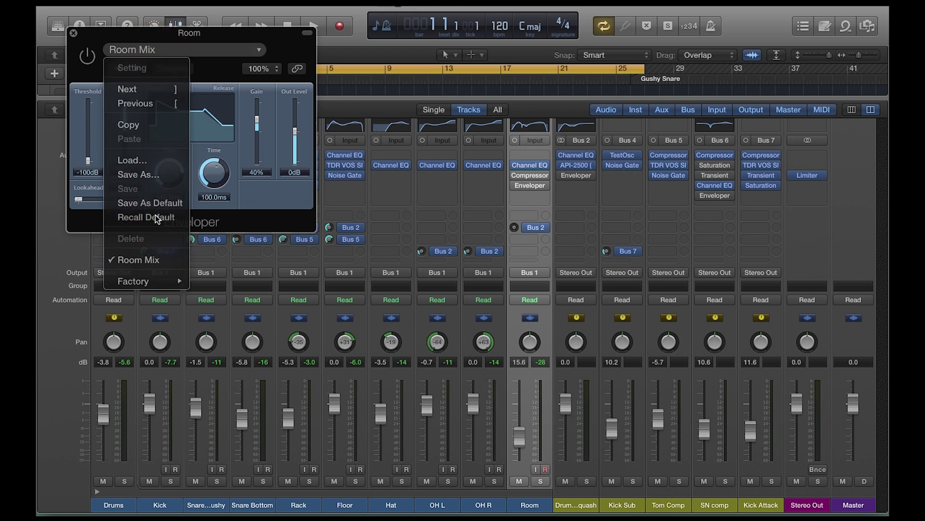
- Close the Enveloper, solo the Room channel and play it while raising its fader
{"action": "left_click", "coordinate": [73, 34]}
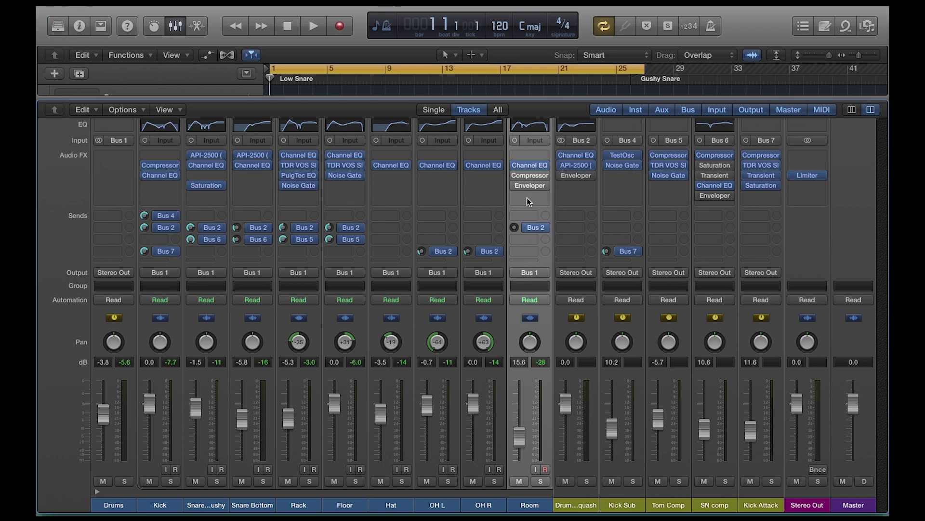
{"action": "left_click", "coordinate": [541, 481]}
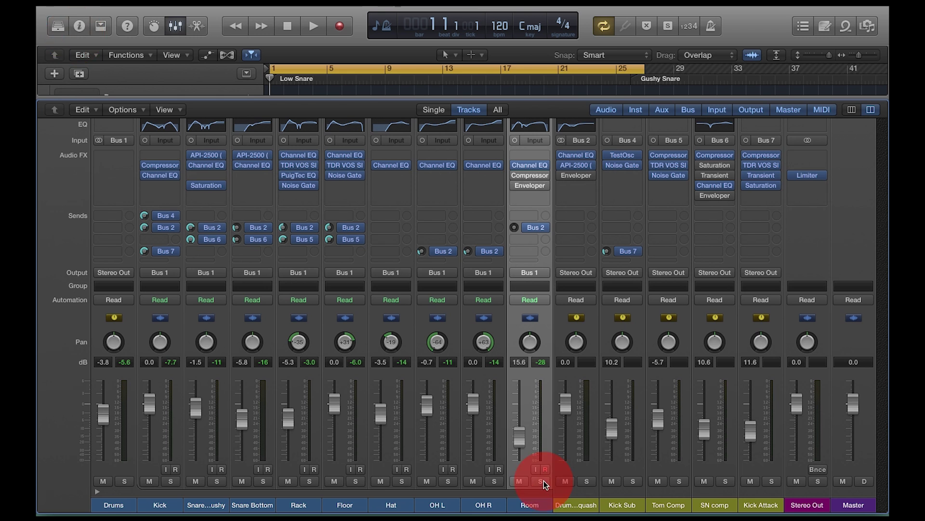
{"action": "key", "text": "space"}
{"action": "left_click_drag", "start_coordinate": [523, 408], "coordinate": [521, 383]}
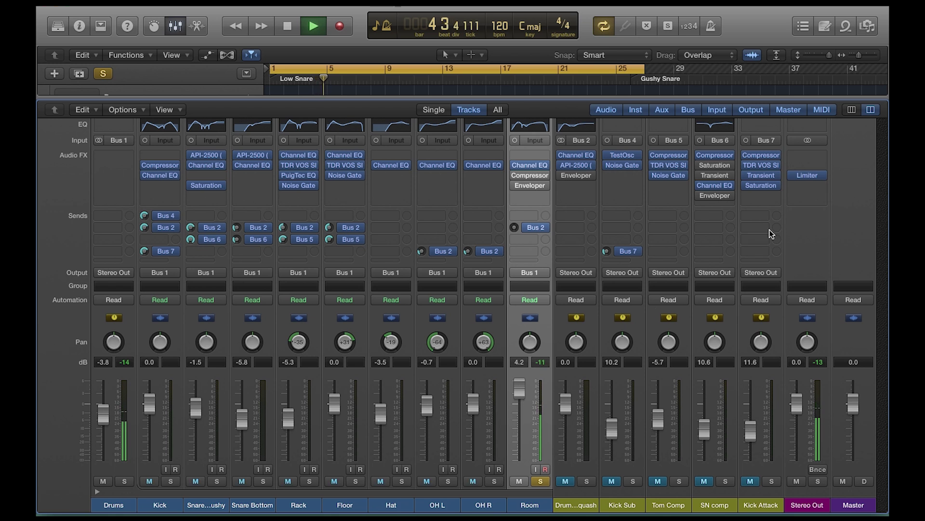
- Bypass the Stereo Out Limiter, push Room to 6.0 dB, then settle it at -4.9 dB
{"action": "left_click", "coordinate": [792, 176]}
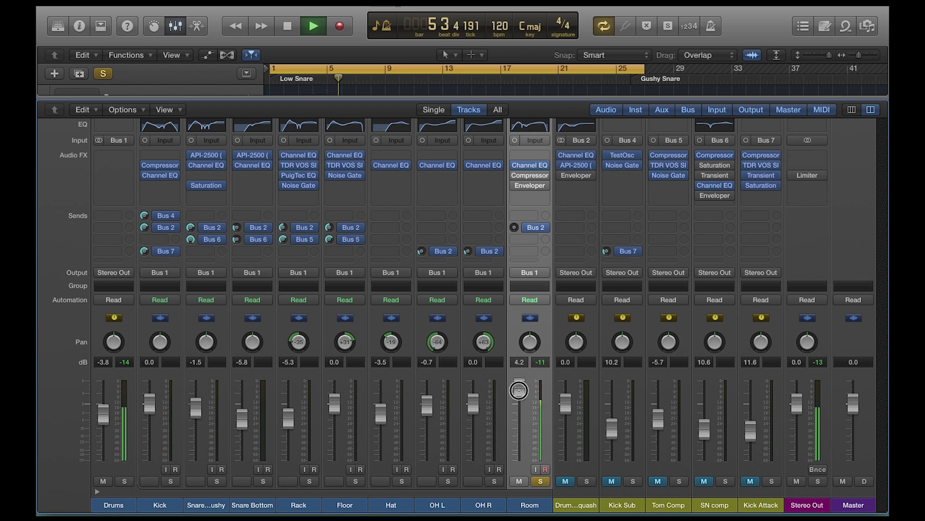
{"action": "left_click_drag", "start_coordinate": [519, 388], "coordinate": [516, 369]}
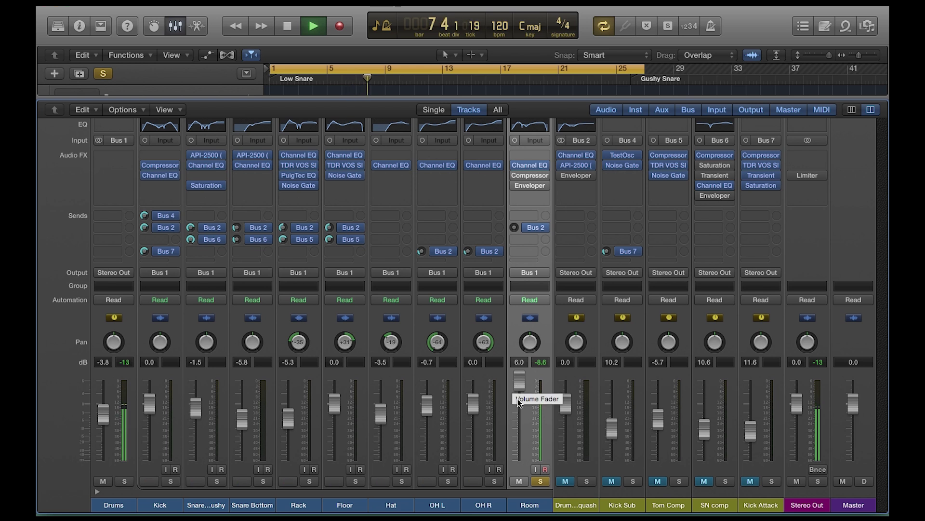
{"action": "key", "text": "space"}
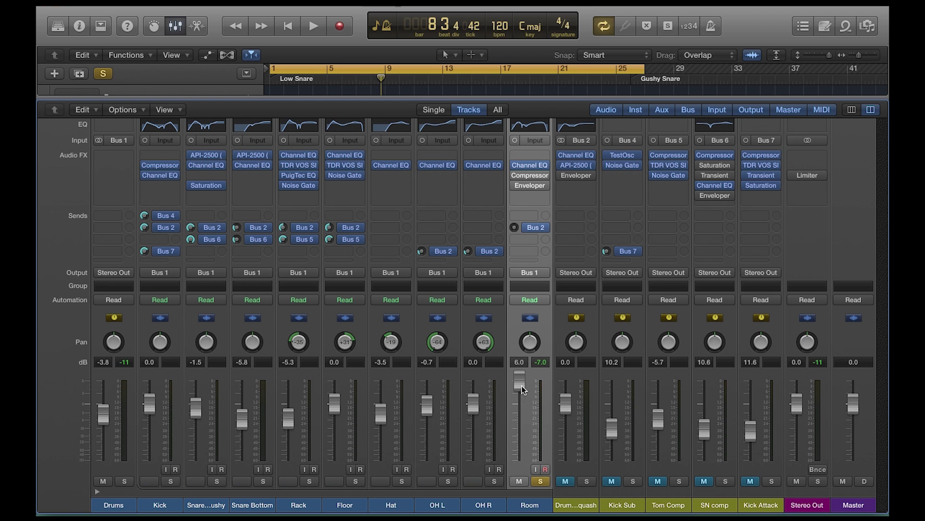
{"action": "left_click_drag", "start_coordinate": [522, 384], "coordinate": [526, 445]}
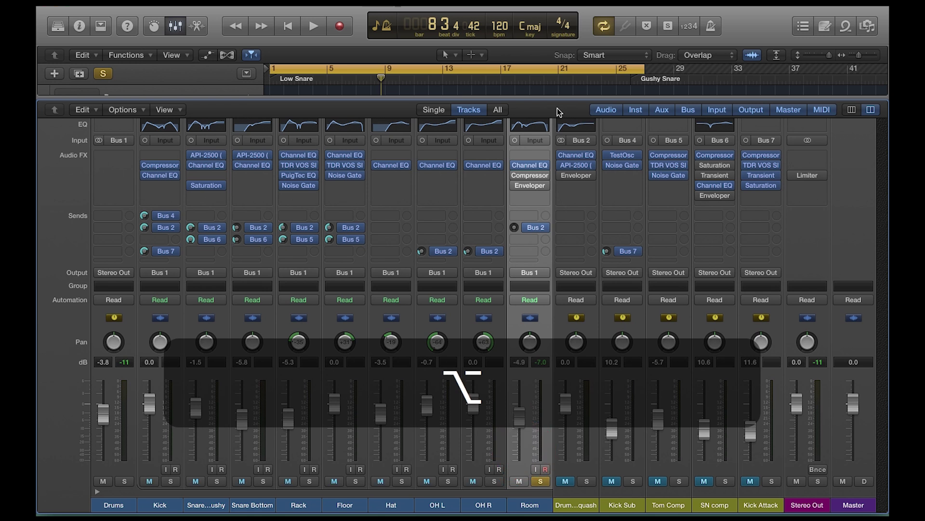
- Play the session from bar 1 with the Room channel soloed at -4.9 dB
{"action": "mouse_move", "coordinate": [516, 176]}
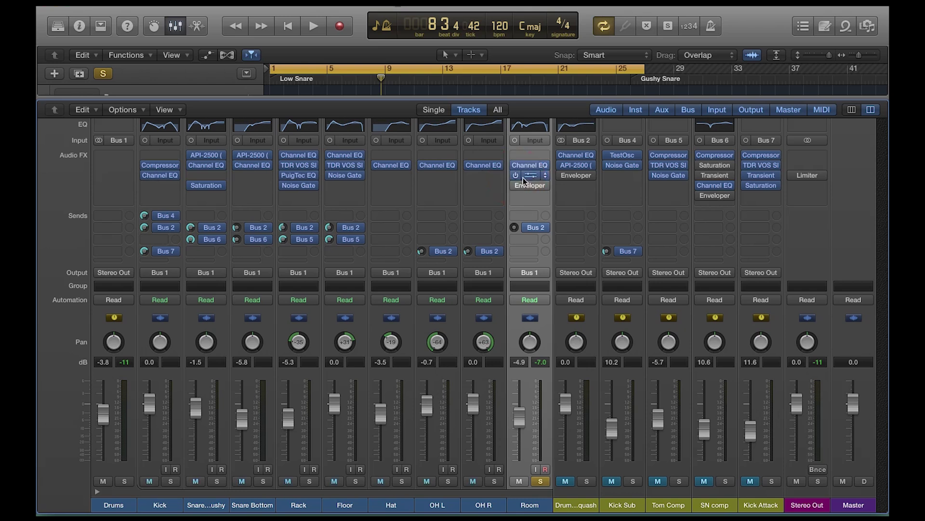
{"action": "key", "text": "space"}
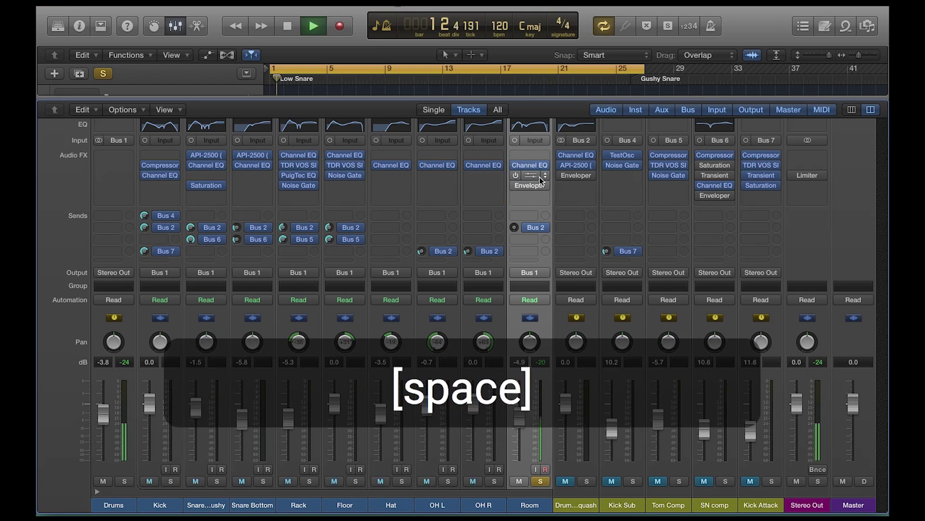
- Turn on the Room Compressor and lower its threshold to about -45.5 dB
{"action": "left_click", "coordinate": [525, 177]}
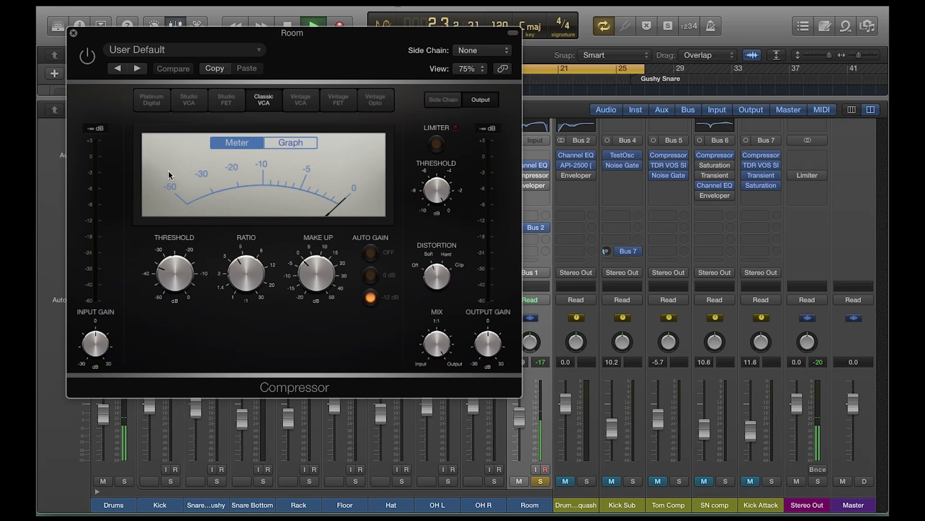
{"action": "left_click", "coordinate": [87, 55]}
{"action": "mouse_move", "coordinate": [258, 264]}
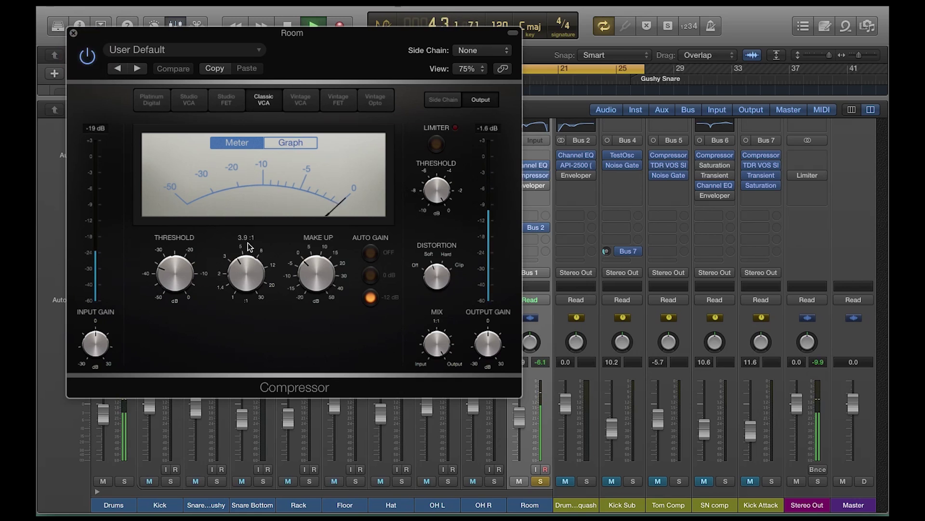
{"action": "left_click_drag", "start_coordinate": [176, 286], "coordinate": [178, 303]}
{"action": "key", "text": "space"}
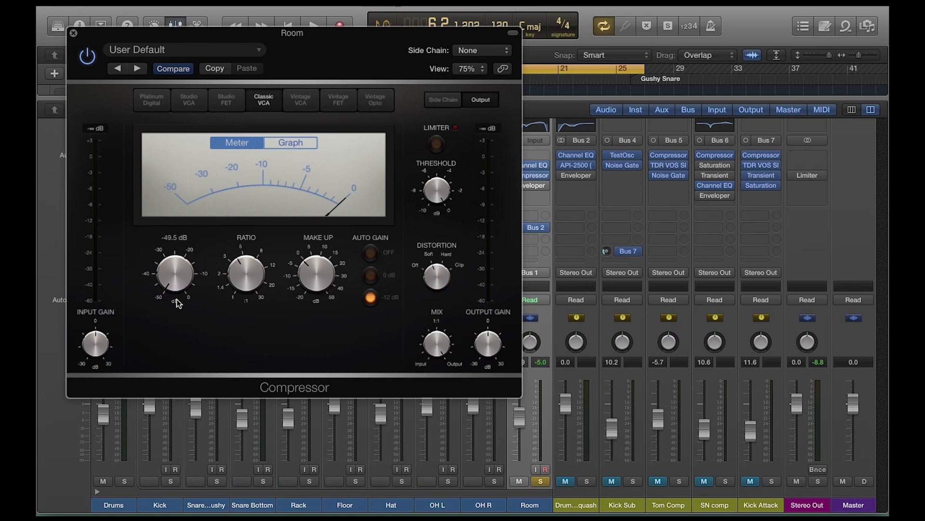
- Replay and raise the Compressor threshold to around -38 dB, then stop and close it
{"action": "key", "text": "space"}
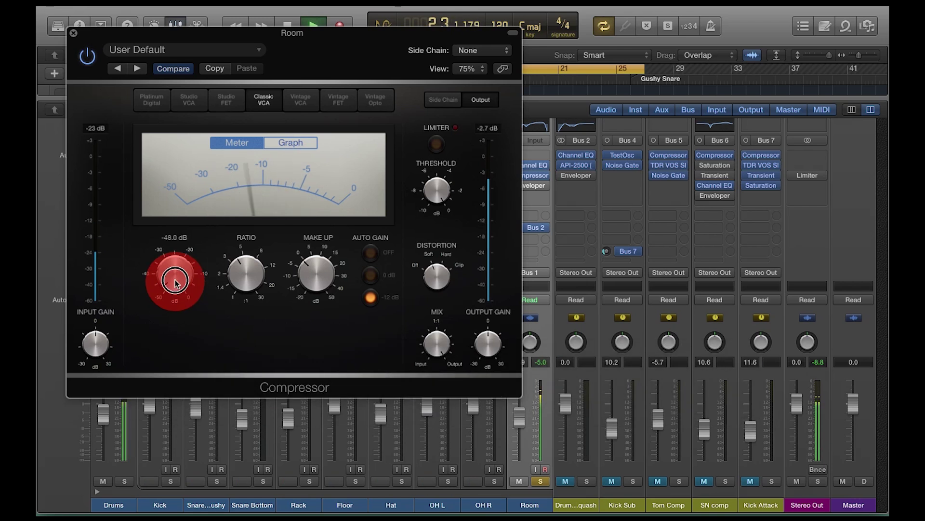
{"action": "left_click_drag", "start_coordinate": [176, 282], "coordinate": [186, 258]}
{"action": "key", "text": "space"}
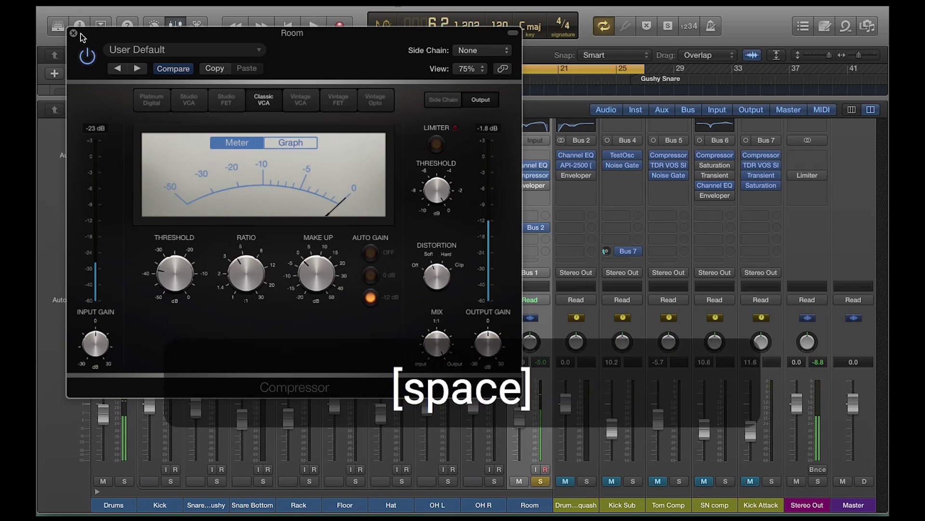
{"action": "left_click", "coordinate": [74, 33]}
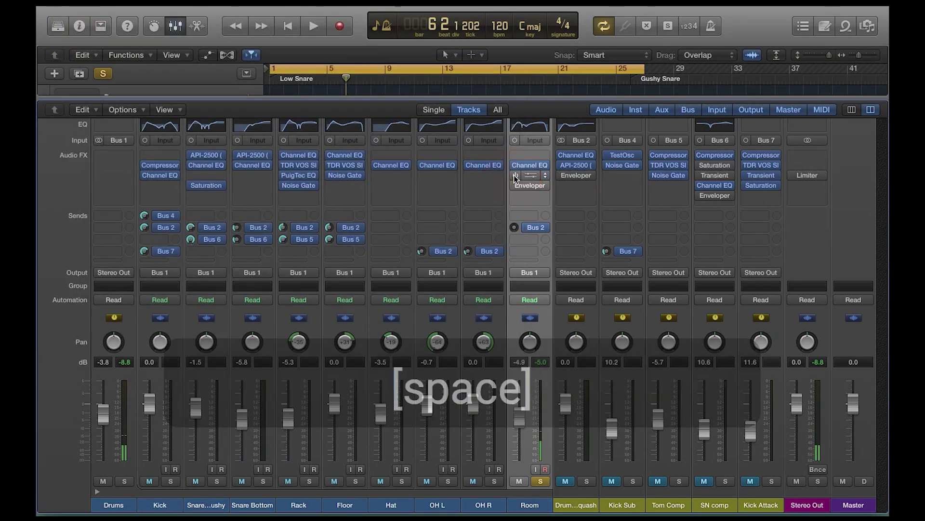
- Bypass the Room Compressor and open its Enveloper, leaving release gain at 0%
{"action": "left_click", "coordinate": [514, 175]}
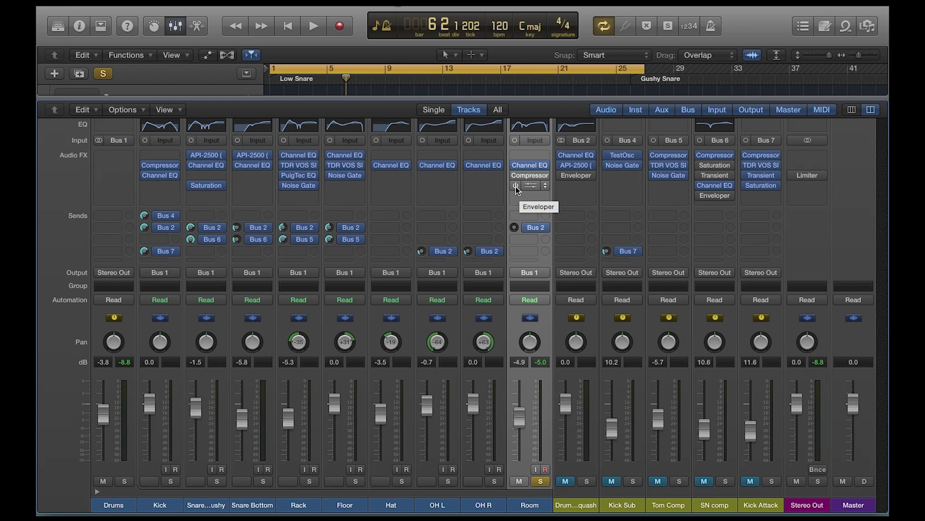
{"action": "left_click", "coordinate": [527, 186]}
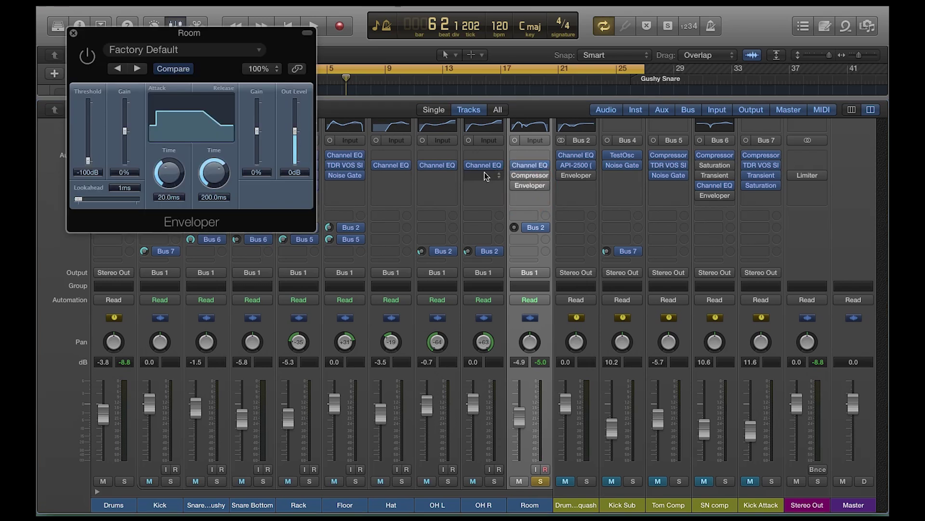
{"action": "mouse_move", "coordinate": [124, 133]}
{"action": "left_mouse_down"}
{"action": "mouse_move", "coordinate": [127, 108]}
{"action": "mouse_move", "coordinate": [126, 127]}
{"action": "left_mouse_up"}
{"action": "left_click", "coordinate": [124, 130], "text": "alt"}
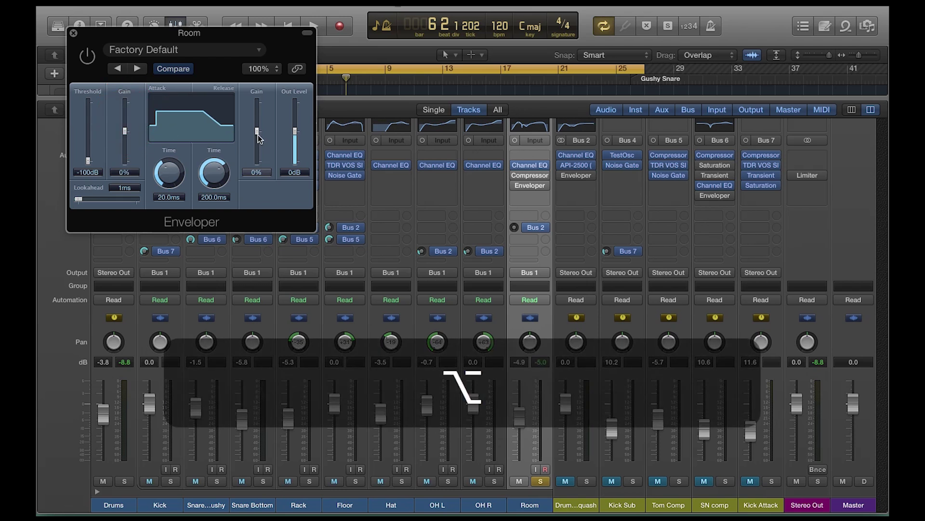
{"action": "mouse_move", "coordinate": [257, 134]}
{"action": "left_mouse_down"}
{"action": "mouse_move", "coordinate": [258, 159]}
{"action": "mouse_move", "coordinate": [257, 140]}
{"action": "left_mouse_up"}
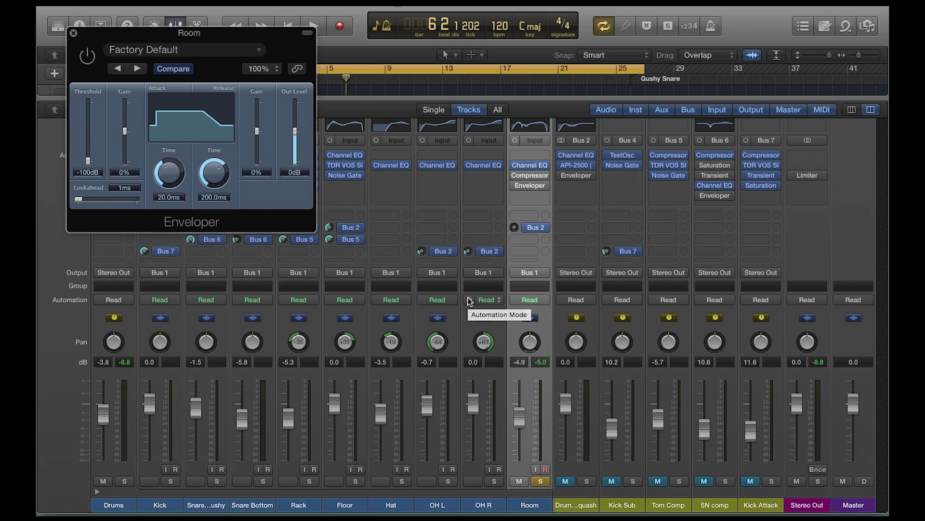
- During playback, enable the Enveloper, set Room to 0.8 dB, attack gain 100%, release gain -48%
{"action": "key", "text": "space"}
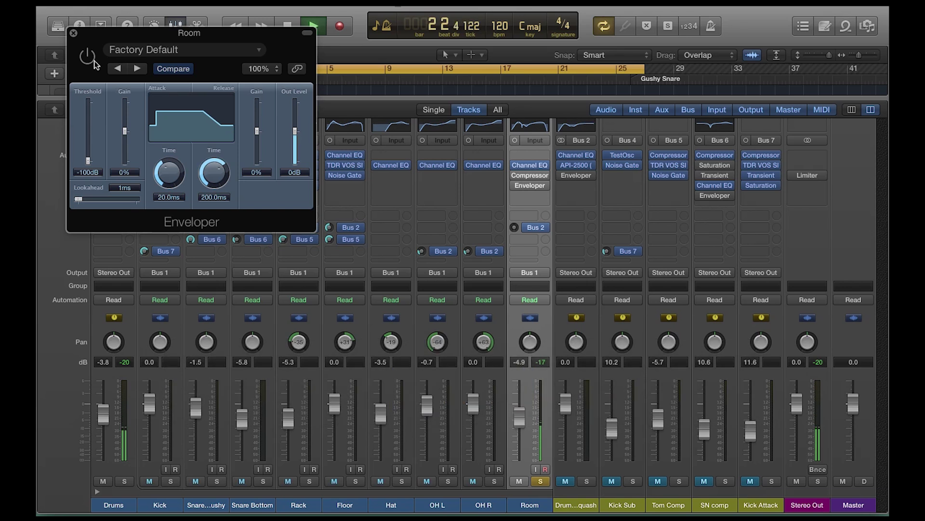
{"action": "left_click", "coordinate": [92, 58]}
{"action": "left_click_drag", "start_coordinate": [523, 413], "coordinate": [523, 399]}
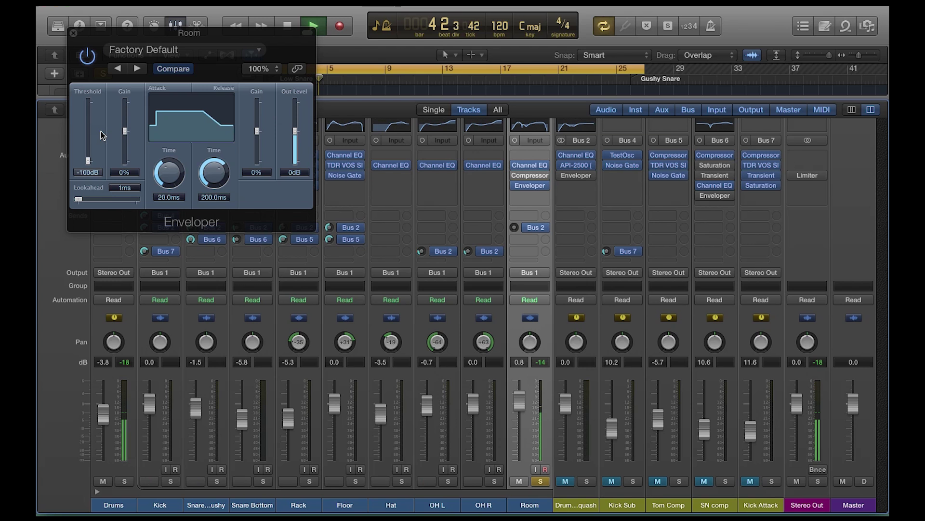
{"action": "left_click_drag", "start_coordinate": [124, 131], "coordinate": [125, 94]}
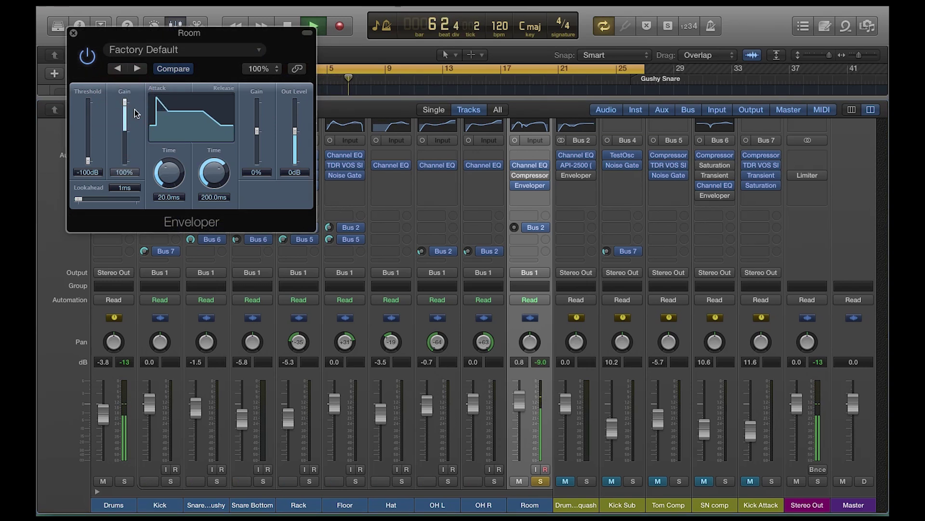
{"action": "mouse_move", "coordinate": [257, 128]}
{"action": "left_mouse_down"}
{"action": "mouse_move", "coordinate": [256, 155]}
{"action": "mouse_move", "coordinate": [254, 138]}
{"action": "left_mouse_up"}
{"action": "left_click", "coordinate": [215, 173]}
{"action": "key", "text": "space"}
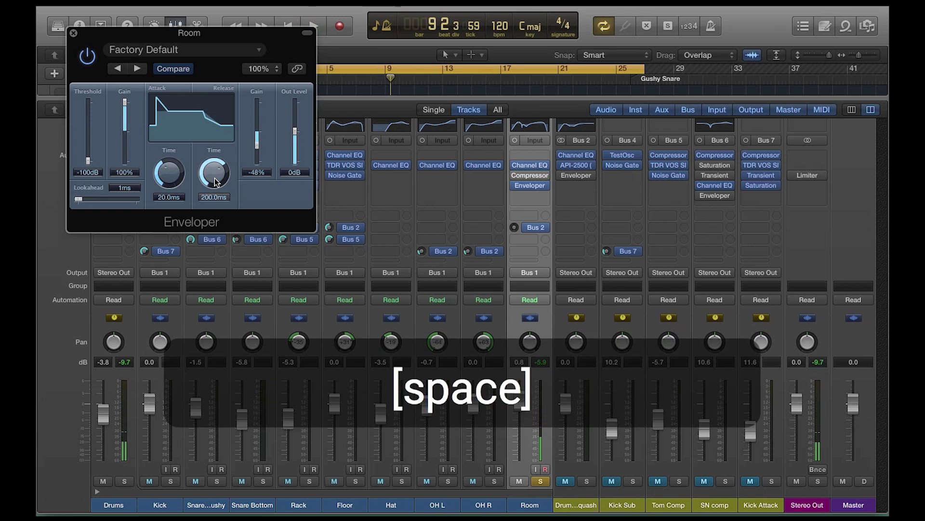
{"action": "mouse_move", "coordinate": [270, 245]}
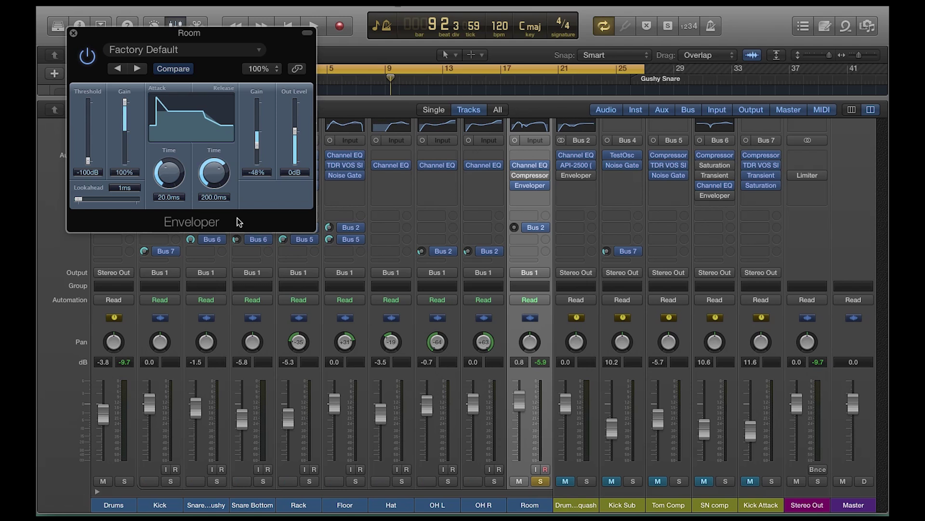
- Set the Enveloper to 188 ms attack, 2000 ms release and -100% release gain
{"action": "left_click_drag", "start_coordinate": [168, 179], "coordinate": [167, 154]}
{"action": "left_click_drag", "start_coordinate": [214, 175], "coordinate": [235, 237]}
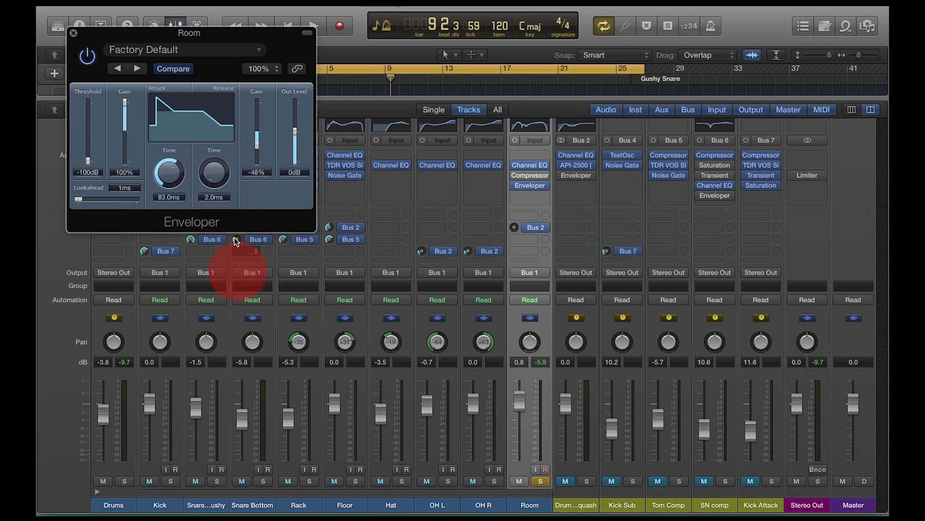
{"action": "key", "text": "space"}
{"action": "left_click_drag", "start_coordinate": [258, 146], "coordinate": [206, 10]}
{"action": "left_click_drag", "start_coordinate": [177, 179], "coordinate": [177, 167]}
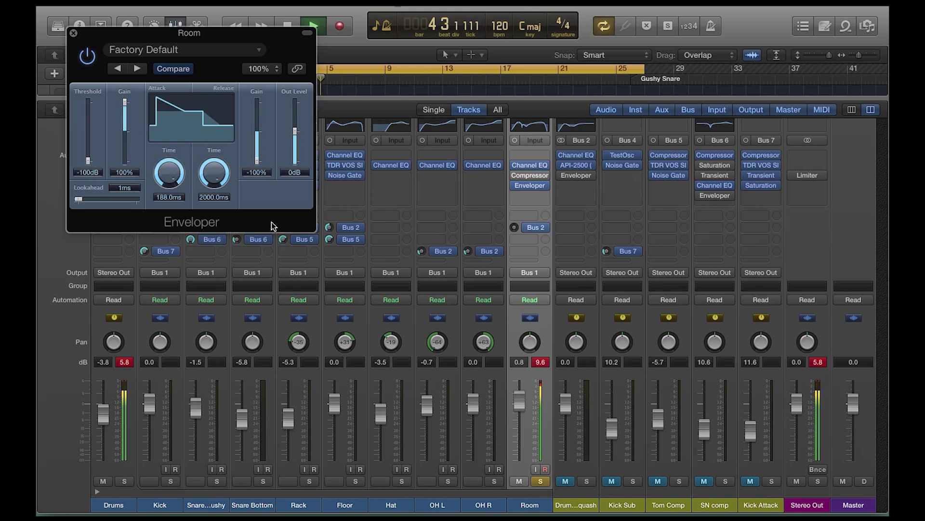
{"action": "key", "text": "space"}
- Lower the Room fader step by step from -1.8 dB to -7.6 dB during playback
{"action": "left_click_drag", "start_coordinate": [521, 406], "coordinate": [520, 409]}
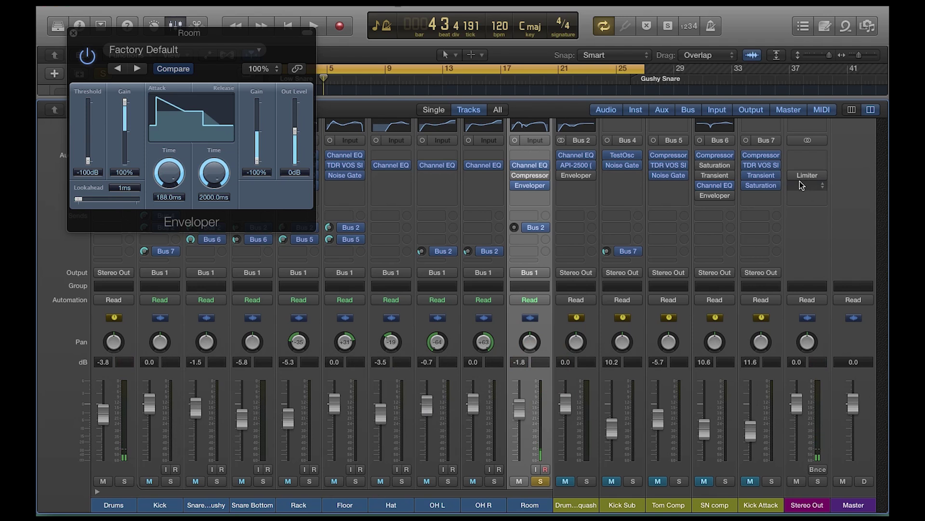
{"action": "key", "text": "space"}
{"action": "left_click_drag", "start_coordinate": [522, 413], "coordinate": [524, 418]}
{"action": "left_click", "coordinate": [540, 361]}
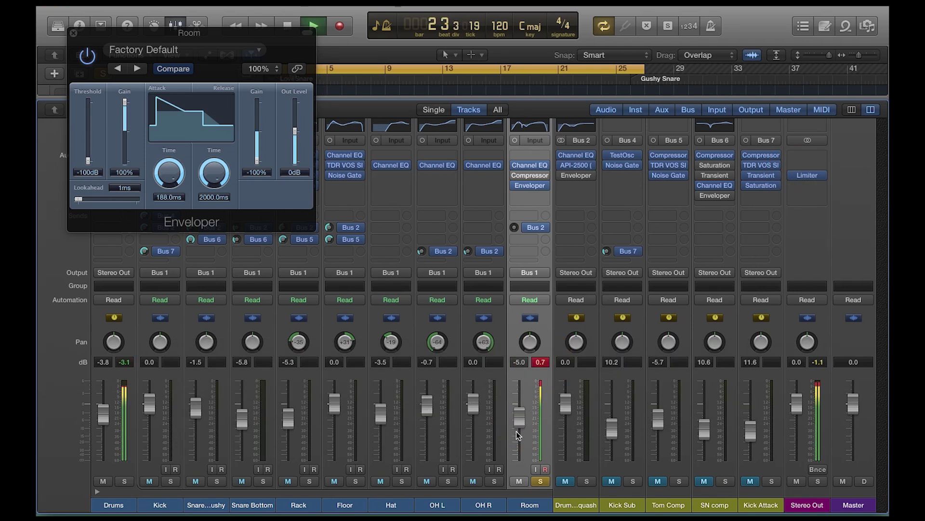
{"action": "left_click_drag", "start_coordinate": [518, 418], "coordinate": [517, 426]}
{"action": "left_click", "coordinate": [543, 370]}
{"action": "key", "text": "space"}
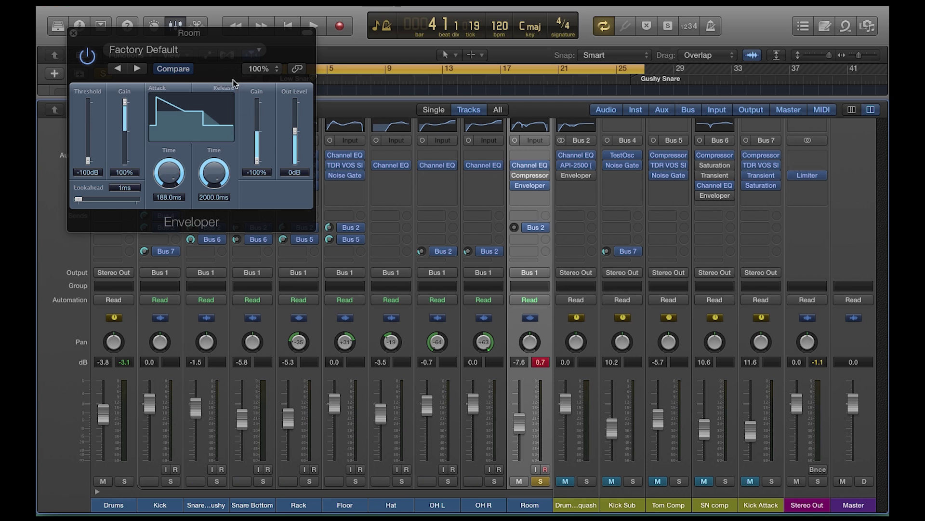
- Load the Room Mix Enveloper preset and reset the Room fader to 0.0 dB
{"action": "left_click", "coordinate": [226, 49]}
{"action": "left_click", "coordinate": [173, 258]}
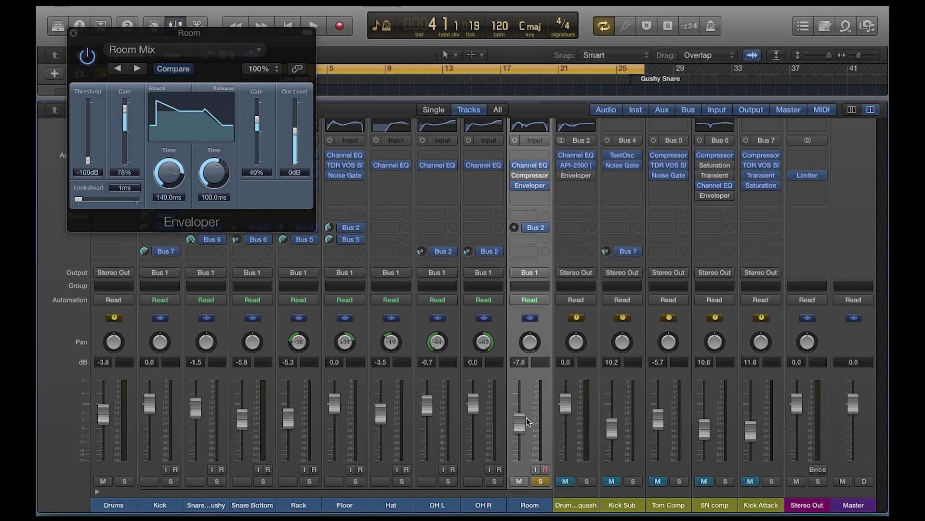
{"action": "key", "text": "alt"}
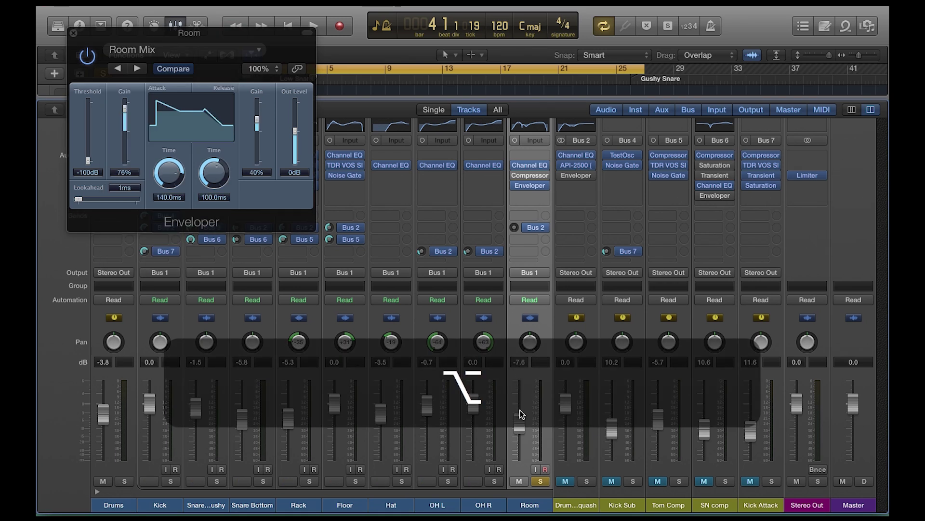
{"action": "left_click", "coordinate": [522, 413], "text": "alt"}
- Compare the Enveloper on and off during playback, leave it on, and close the window
{"action": "key", "text": "space"}
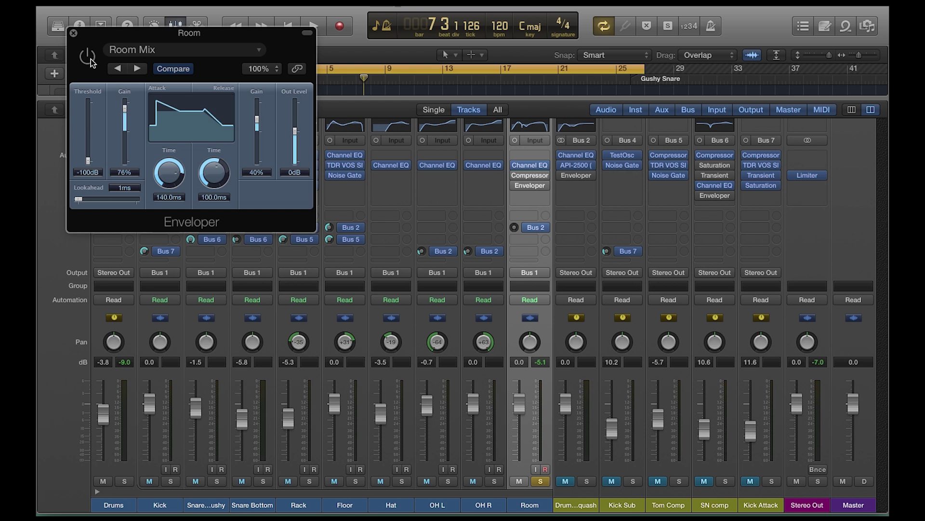
{"action": "key", "text": "space"}
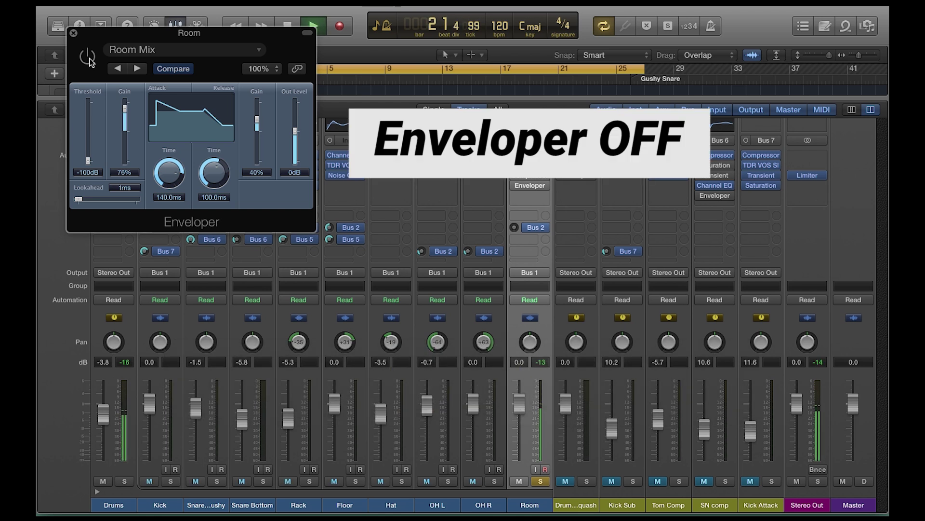
{"action": "left_click", "coordinate": [87, 57]}
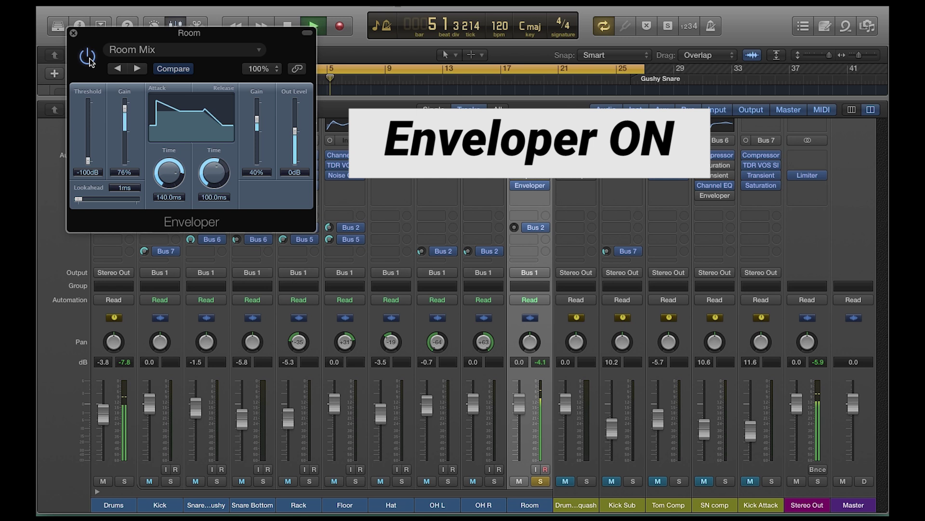
{"action": "left_click", "coordinate": [88, 58]}
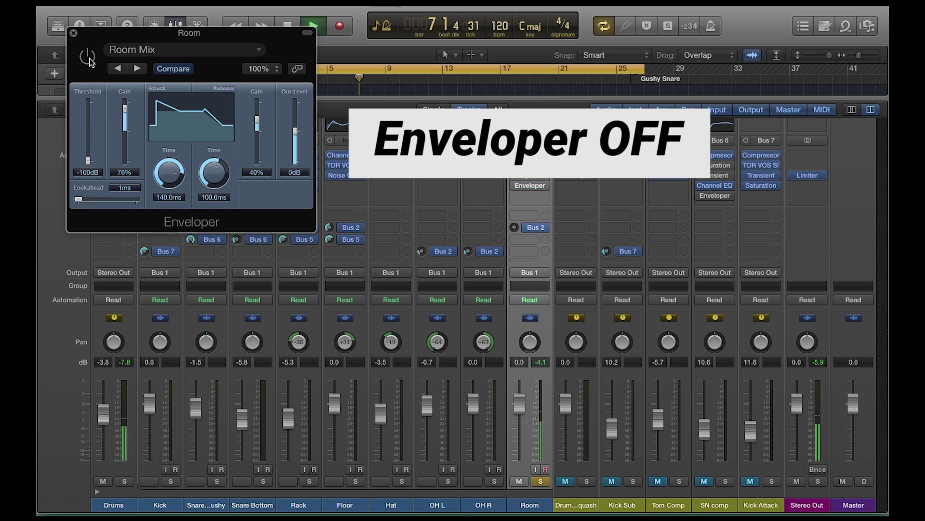
{"action": "left_click", "coordinate": [89, 58]}
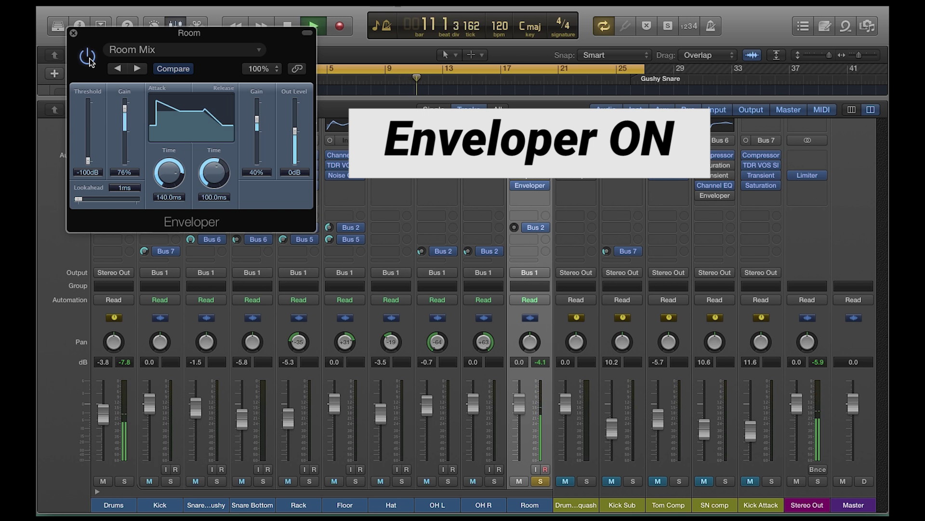
{"action": "key", "text": "space"}
{"action": "left_click", "coordinate": [73, 33]}
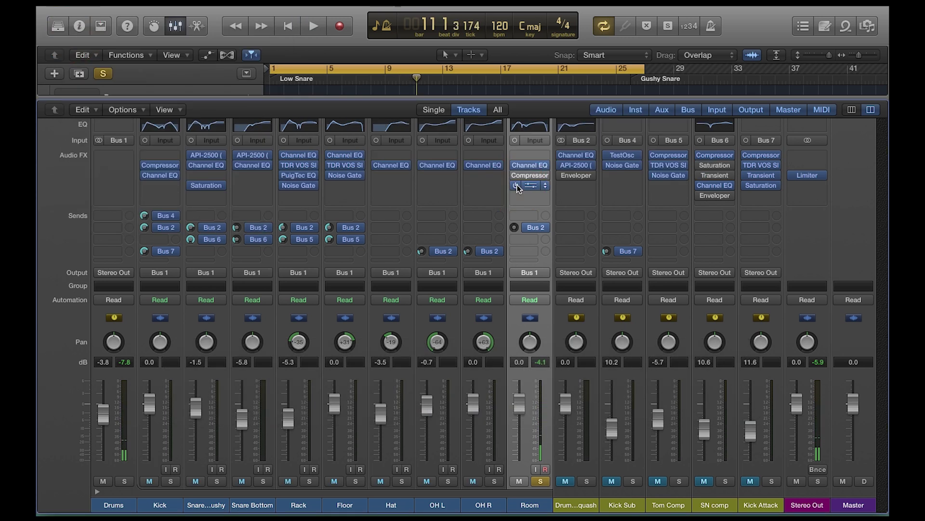
- Re-enable Room's Enveloper, then solo the Drums Squash channel and play back
{"action": "left_click", "coordinate": [514, 186]}
{"action": "left_click", "coordinate": [588, 511]}
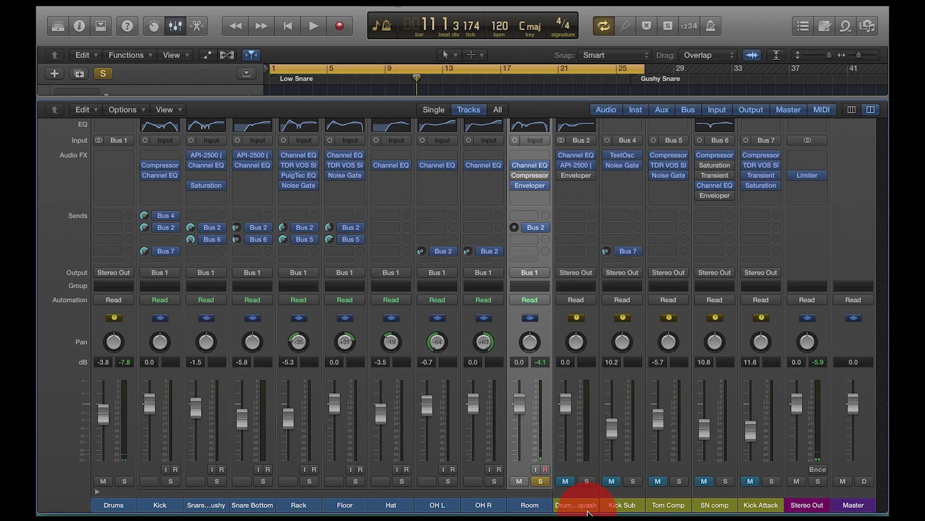
{"action": "left_click", "coordinate": [586, 482]}
{"action": "left_click", "coordinate": [586, 507]}
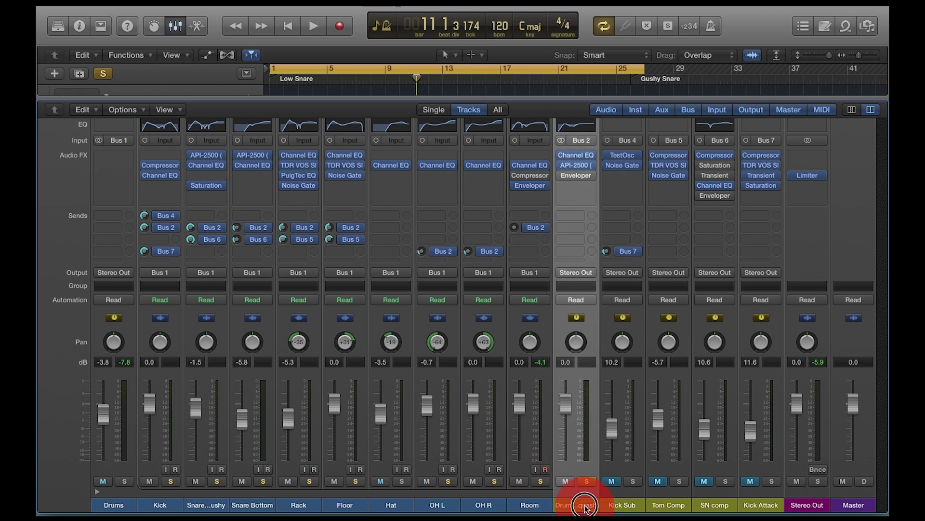
{"action": "key", "text": "space"}
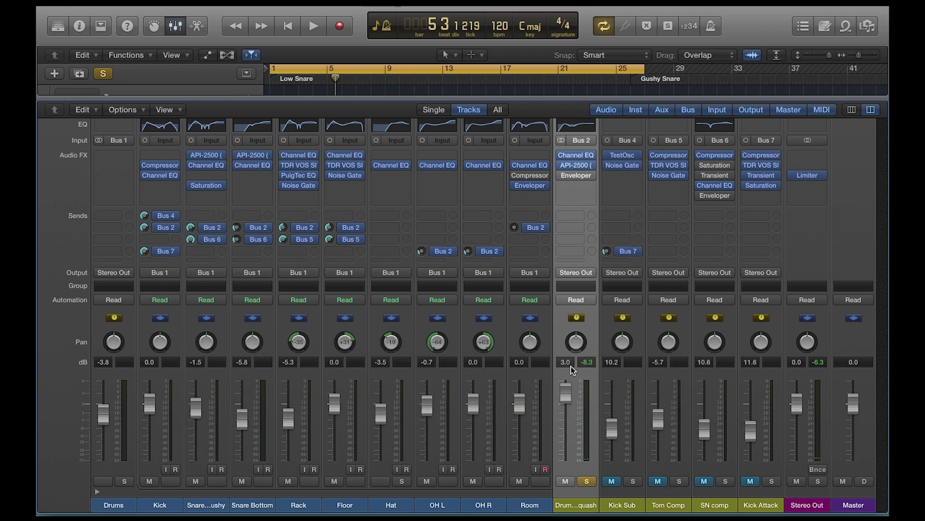
- Select the Rack, Floor, OH L and OH R channels, then open Drums Squash's API-2500
{"action": "left_click_drag", "start_coordinate": [159, 505], "coordinate": [345, 505]}
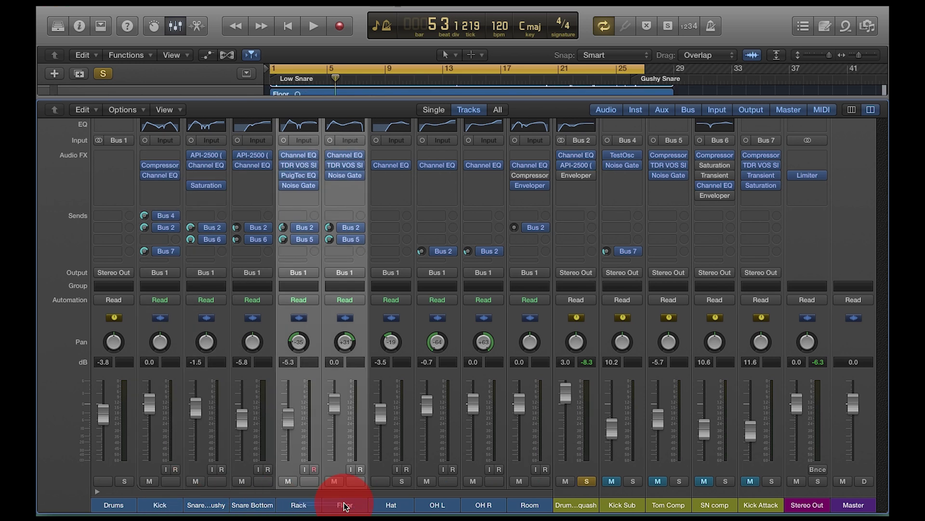
{"action": "left_click", "coordinate": [436, 505]}
{"action": "left_click", "coordinate": [489, 504], "text": "shift"}
{"action": "left_click", "coordinate": [575, 505]}
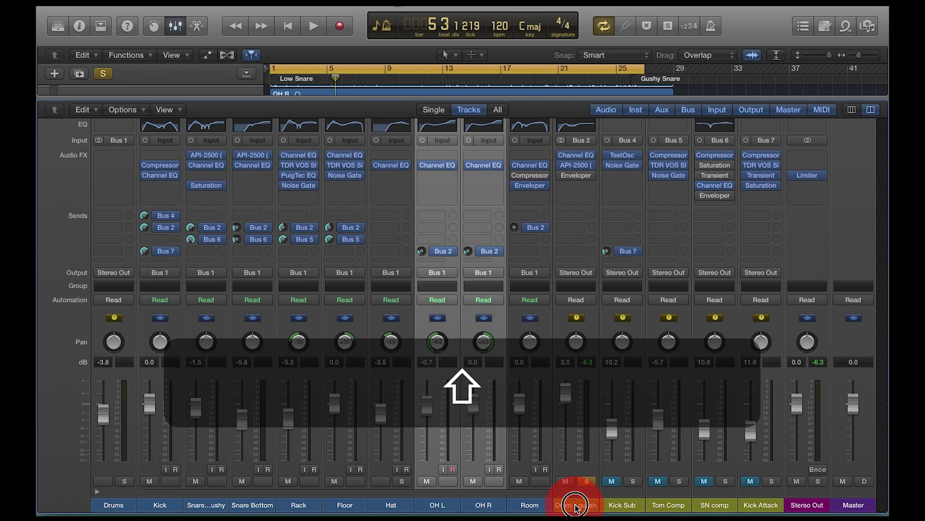
{"action": "left_click", "coordinate": [579, 167]}
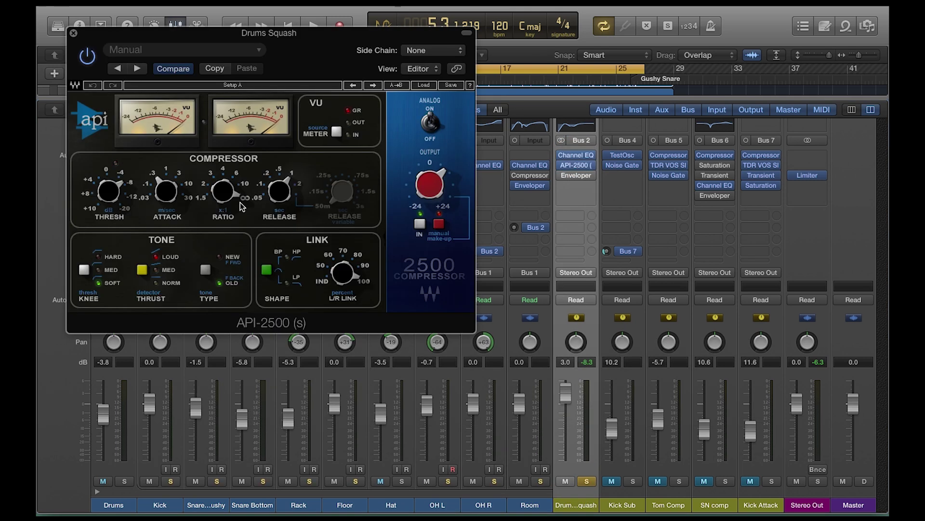
- Close the API-2500 window and open the Enveloper on the Drums Squash bus
{"action": "left_click", "coordinate": [73, 32]}
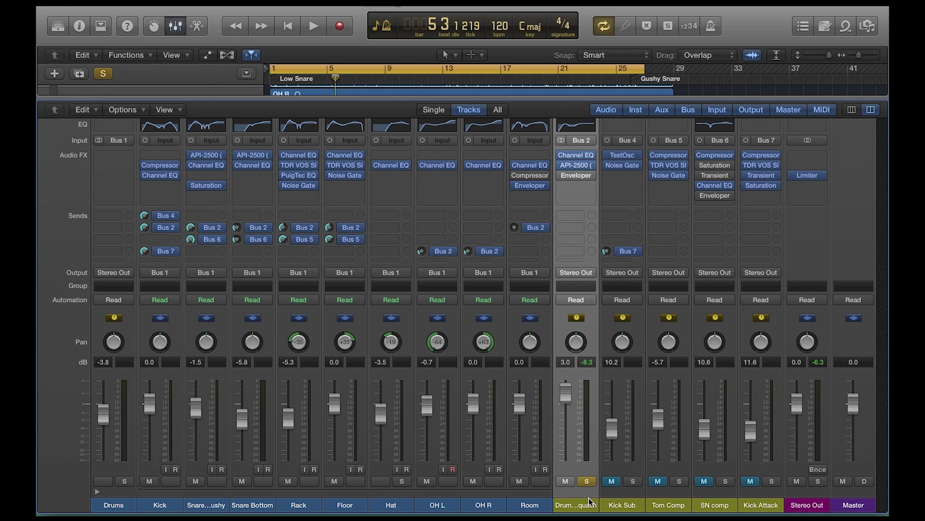
{"action": "left_click", "coordinate": [577, 175]}
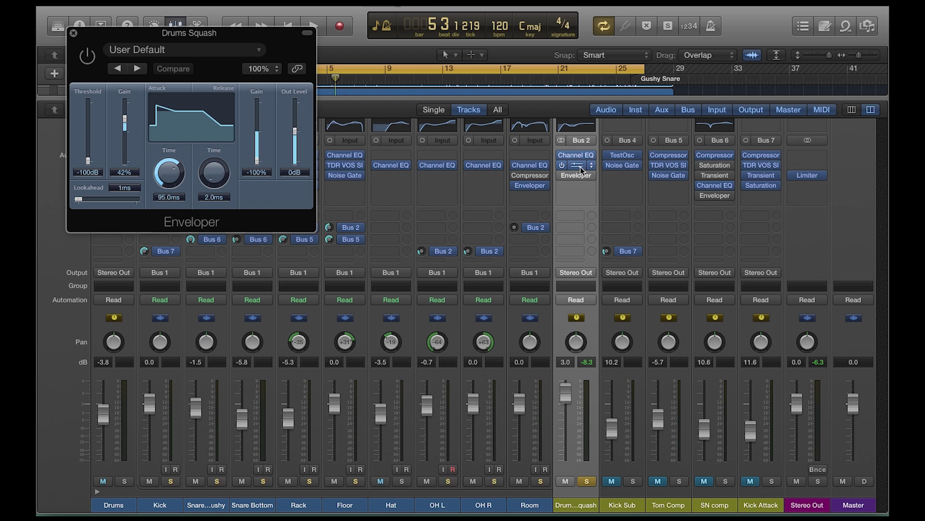
- During playback, raise the Drums Squash Enveloper gain to 64%, toggling it on and off to compare
{"action": "key", "text": "space"}
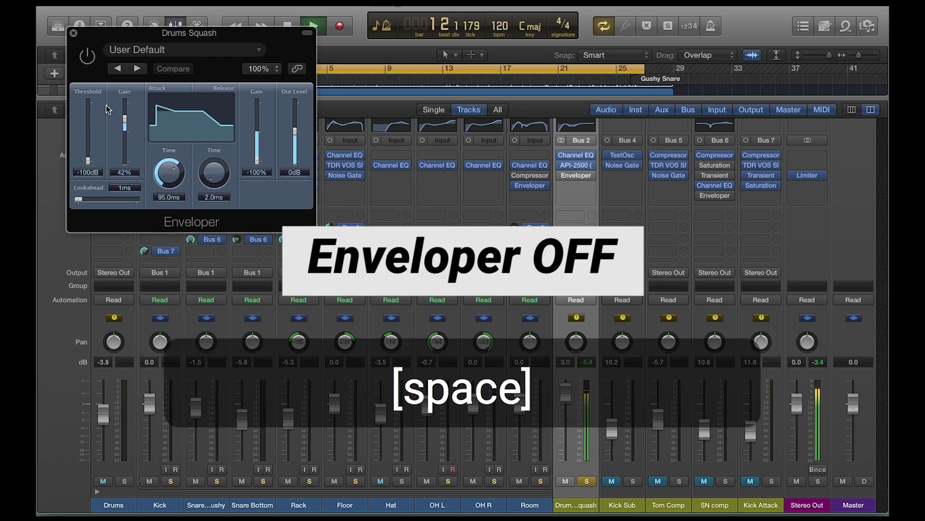
{"action": "left_click", "coordinate": [87, 57]}
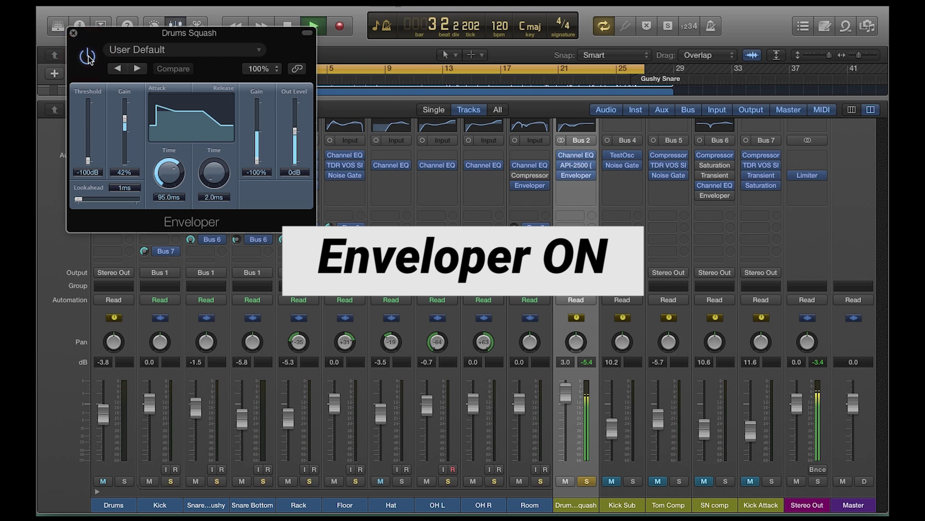
{"action": "left_click_drag", "start_coordinate": [124, 119], "coordinate": [123, 105]}
{"action": "left_click", "coordinate": [91, 58]}
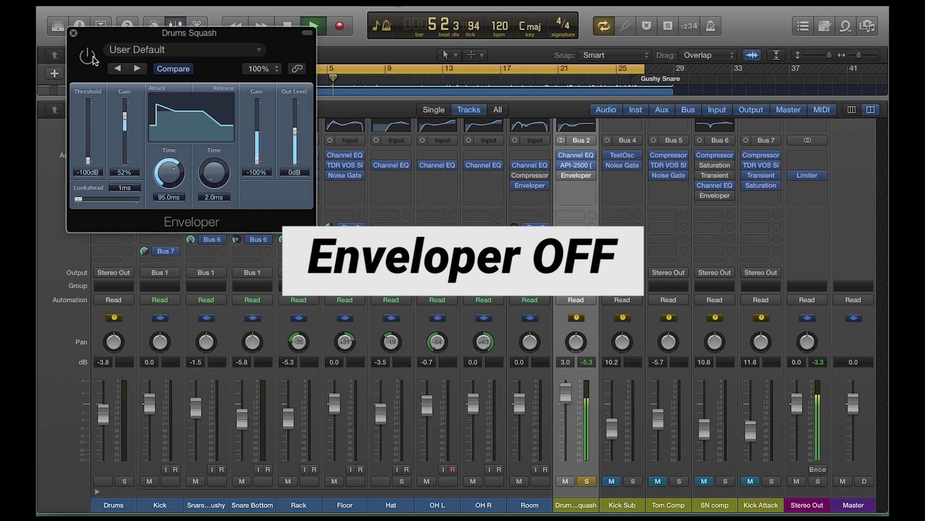
{"action": "left_click_drag", "start_coordinate": [125, 121], "coordinate": [125, 117]}
{"action": "left_click", "coordinate": [89, 56]}
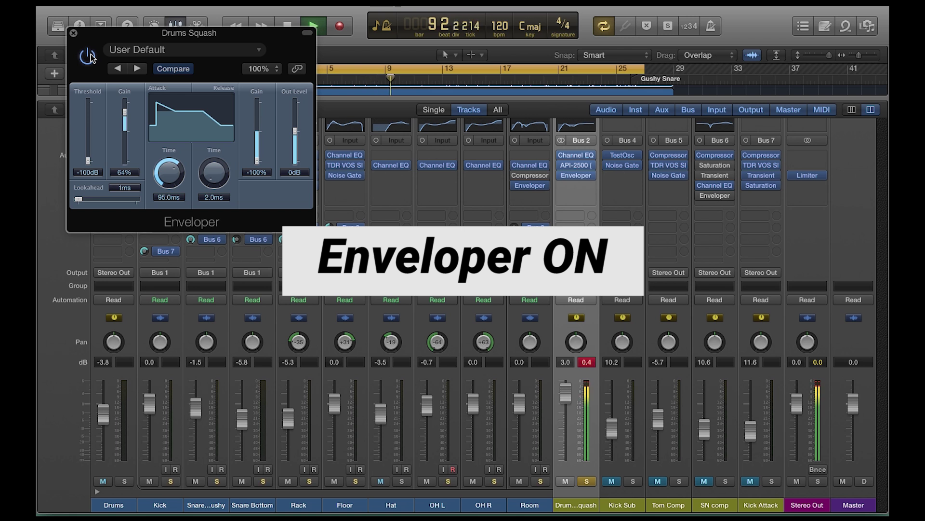
{"action": "left_click", "coordinate": [90, 56]}
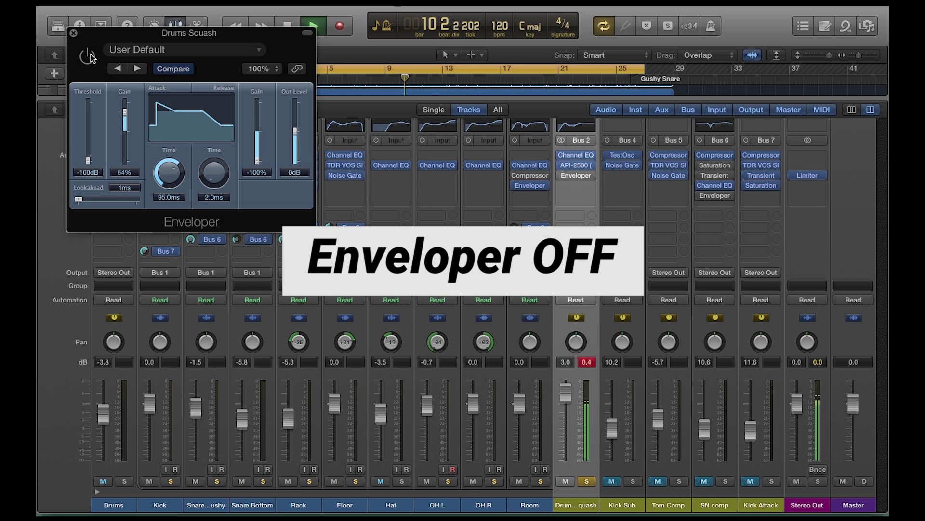
{"action": "key", "text": "space"}
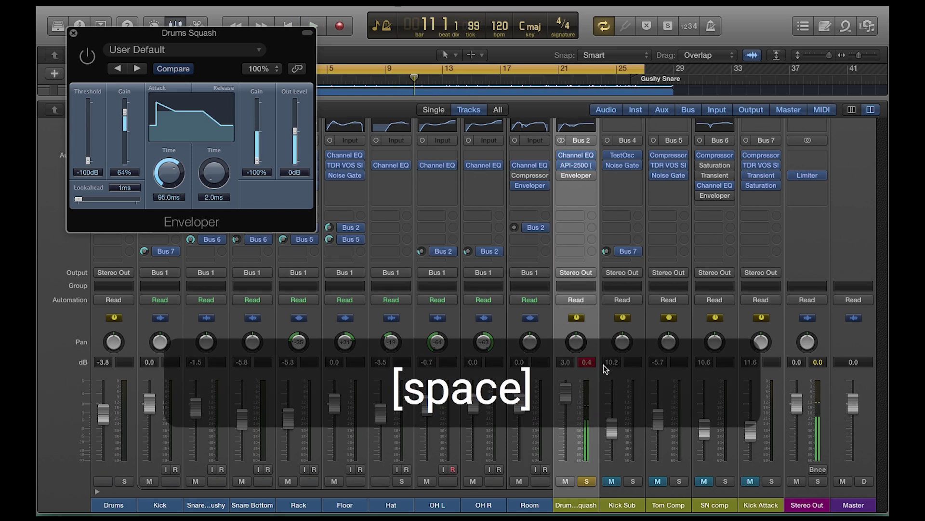
- Clear the Drums Squash peak reading on the mixer
{"action": "left_click", "coordinate": [588, 362]}
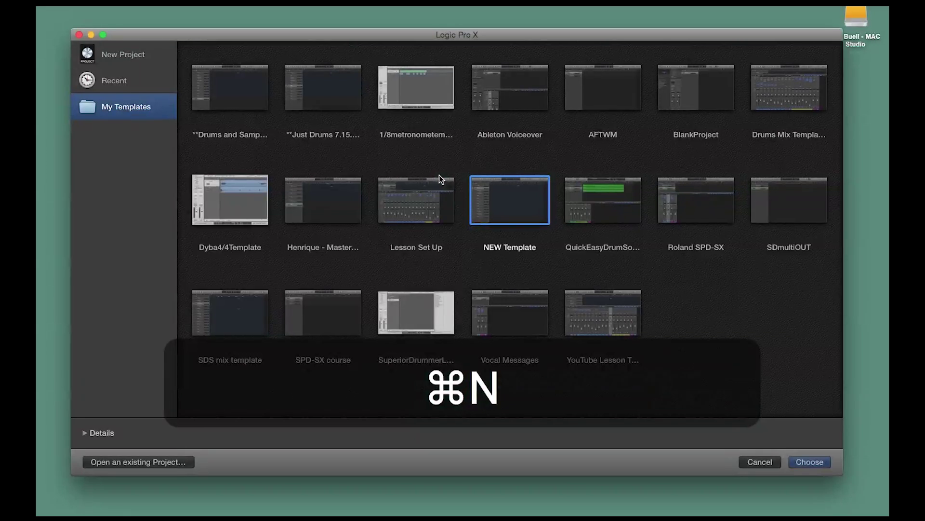
- Open a new project from NEW Template, then collapse and re-expand its Drums track stack
{"action": "double_click", "coordinate": [514, 215]}
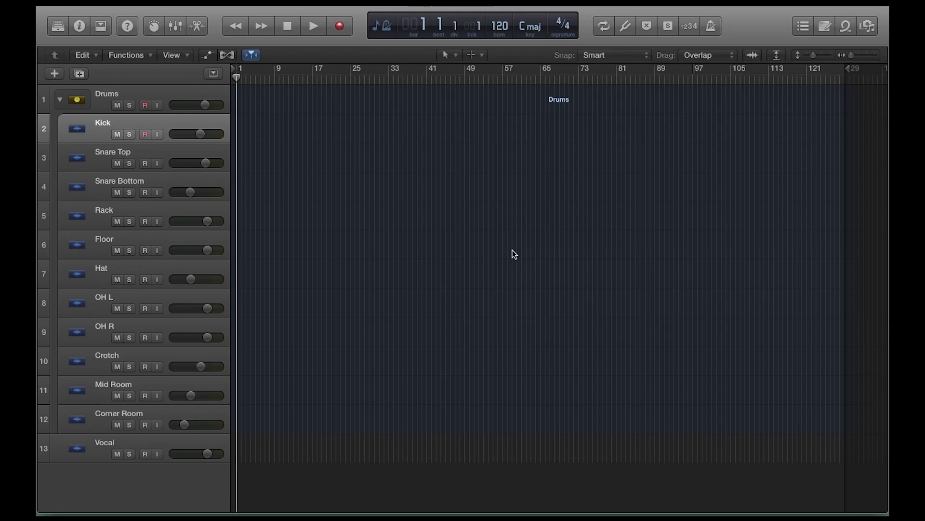
{"action": "left_click", "coordinate": [99, 93]}
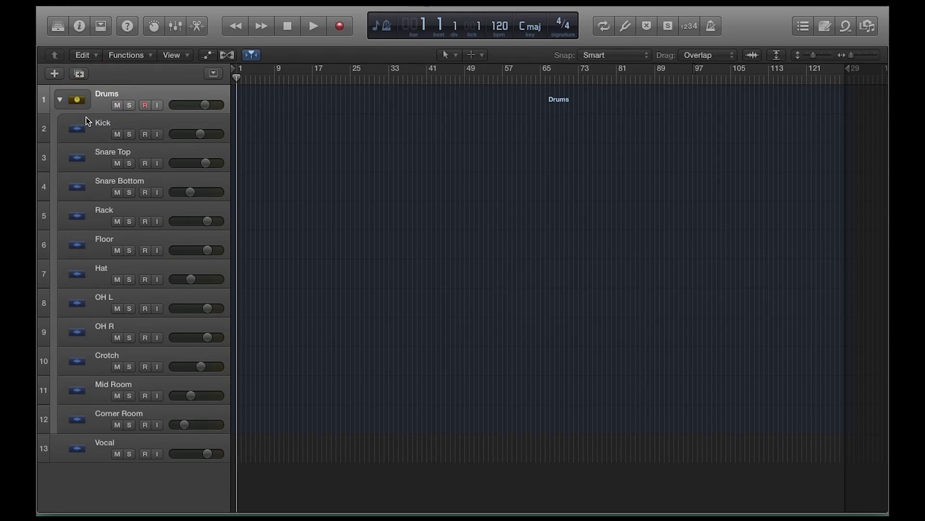
{"action": "left_click", "coordinate": [60, 99]}
{"action": "key", "text": "Down"}
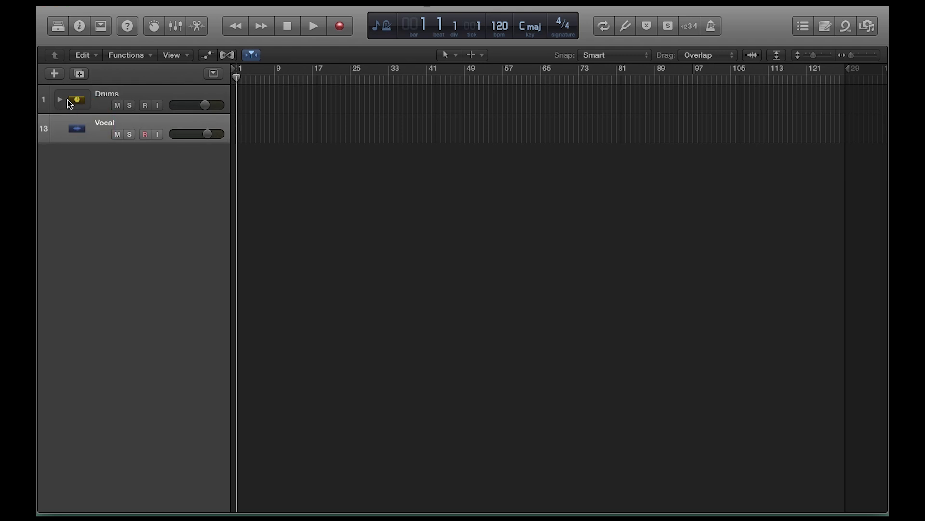
{"action": "left_click", "coordinate": [60, 101]}
- Show the mixer enlarged, select Kick and the strips to its right, and toggle their plug-in bypass
{"action": "key", "text": "x"}
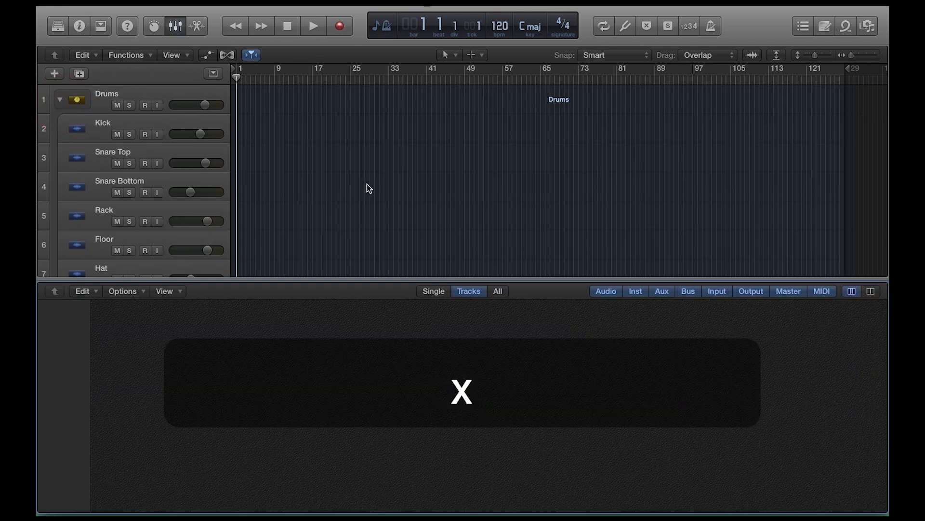
{"action": "left_click_drag", "start_coordinate": [375, 288], "coordinate": [371, 64]}
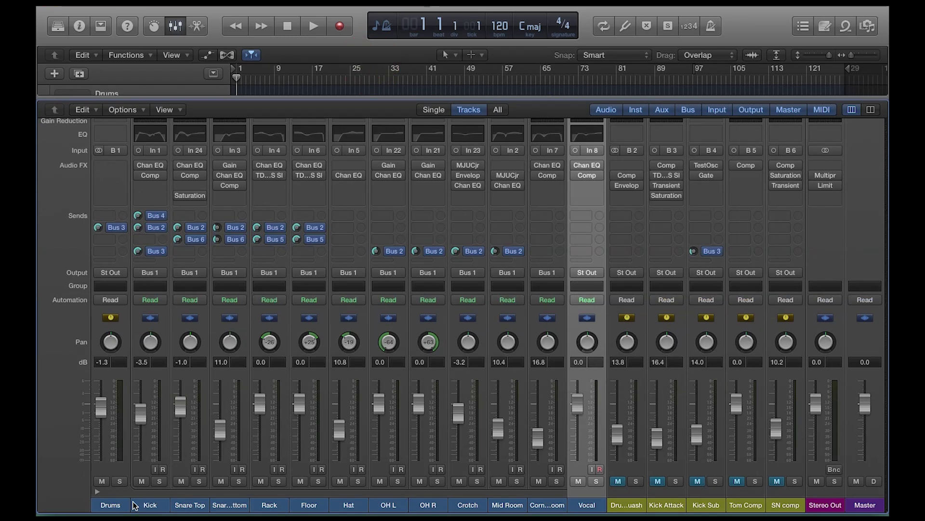
{"action": "left_click_drag", "start_coordinate": [626, 503], "coordinate": [771, 502]}
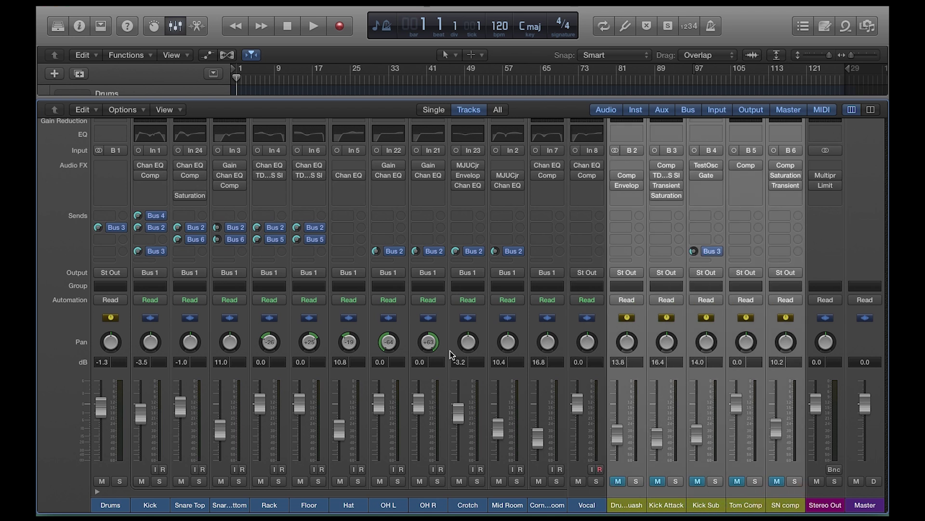
{"action": "left_click_drag", "start_coordinate": [162, 503], "coordinate": [827, 496]}
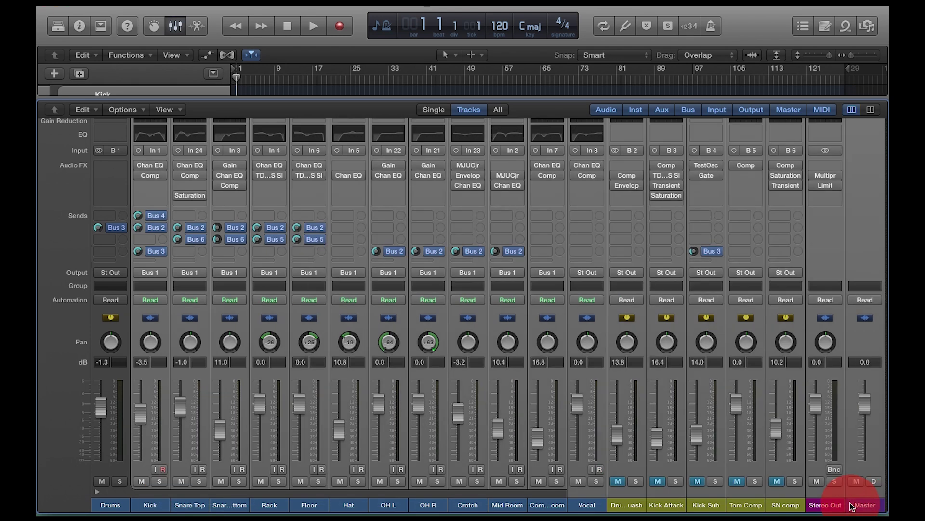
{"action": "left_click", "coordinate": [137, 165]}
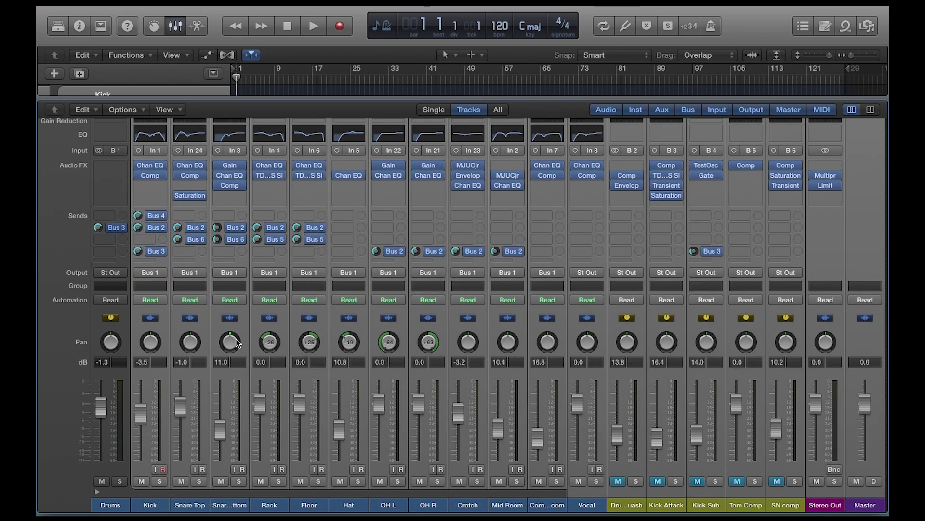
{"action": "left_click", "coordinate": [138, 165]}
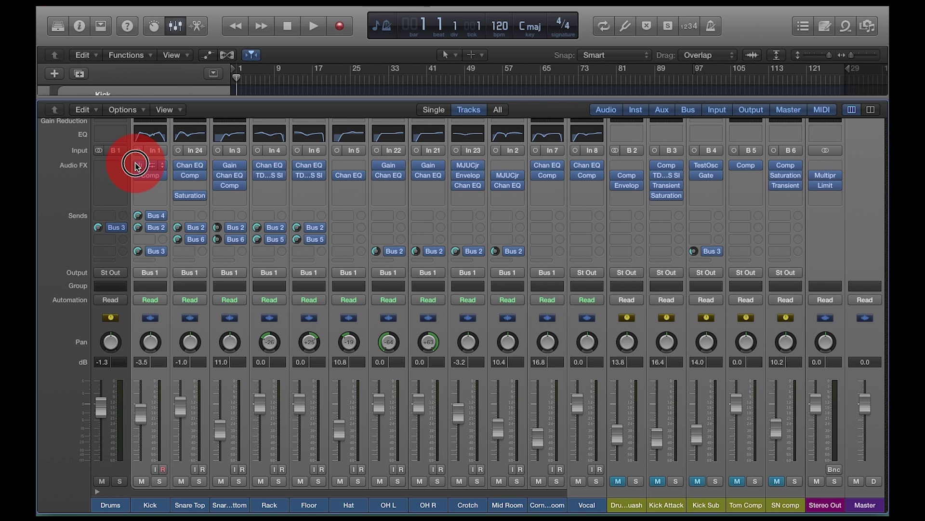
{"action": "left_click_drag", "start_coordinate": [143, 210], "coordinate": [143, 212]}
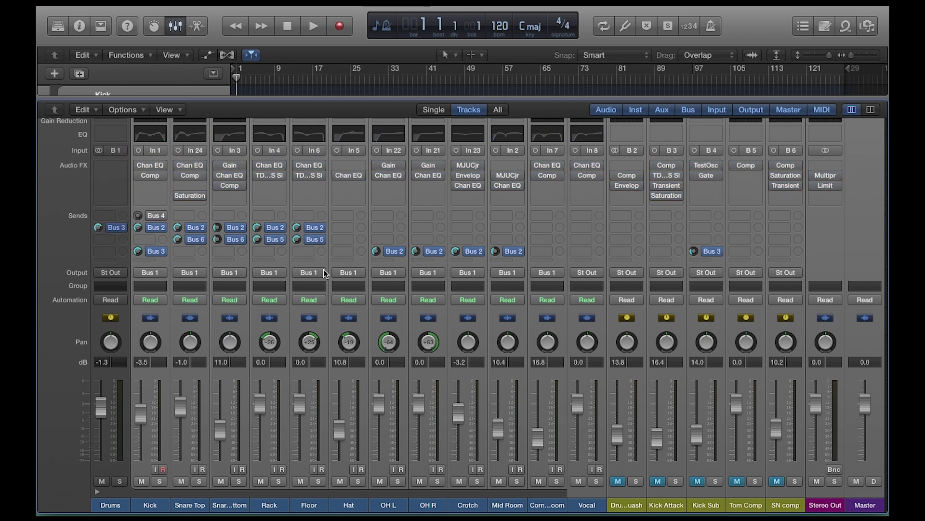
- Select the Floor, Snare Top, Kick, OH L and Hat strips, then scroll up to the Setting row
{"action": "left_click", "coordinate": [310, 504]}
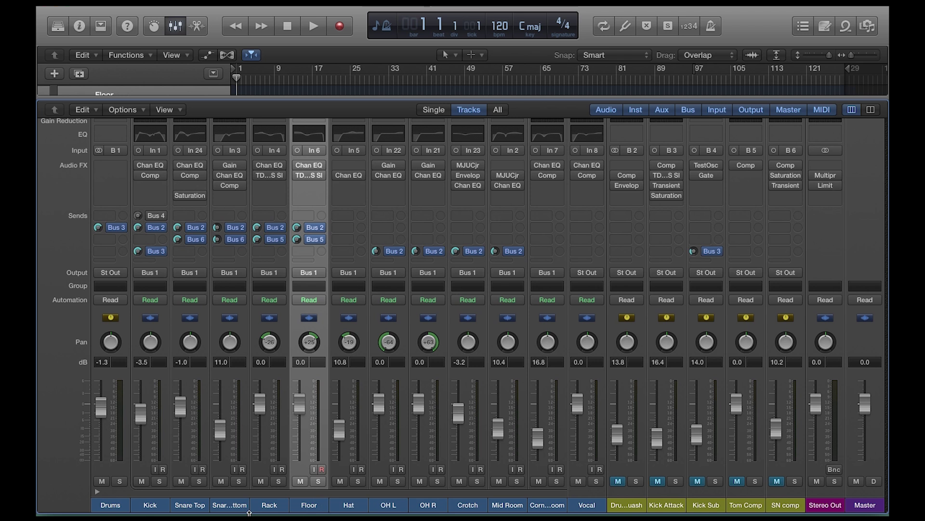
{"action": "left_click", "coordinate": [174, 510]}
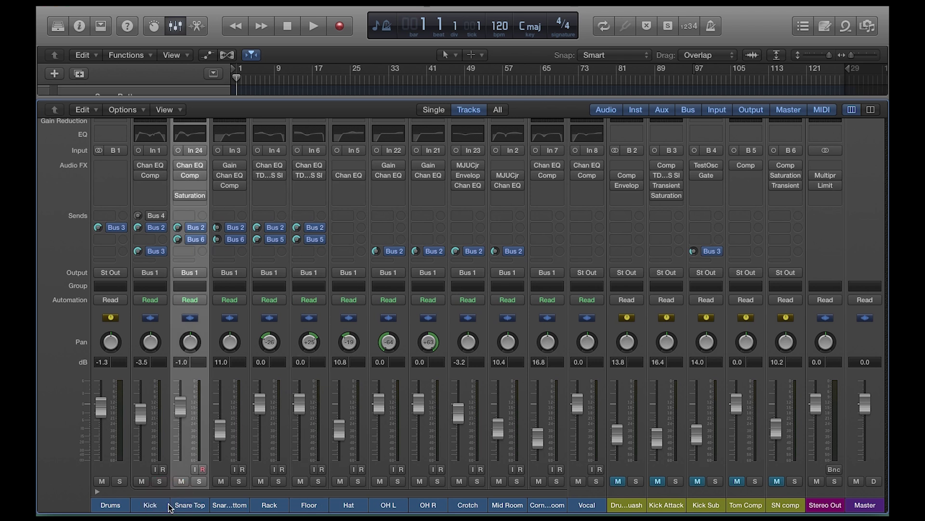
{"action": "left_click", "coordinate": [161, 507]}
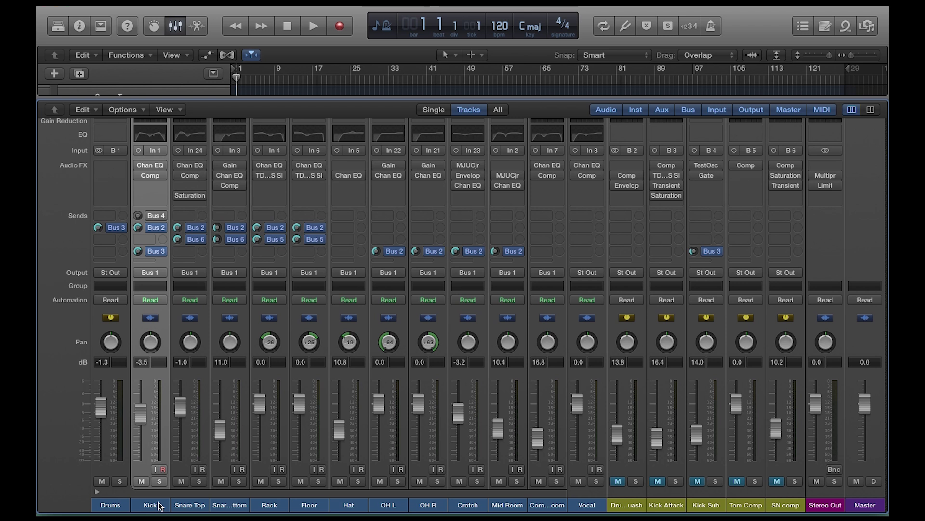
{"action": "left_click_drag", "start_coordinate": [159, 505], "coordinate": [588, 504]}
{"action": "left_click", "coordinate": [378, 505]}
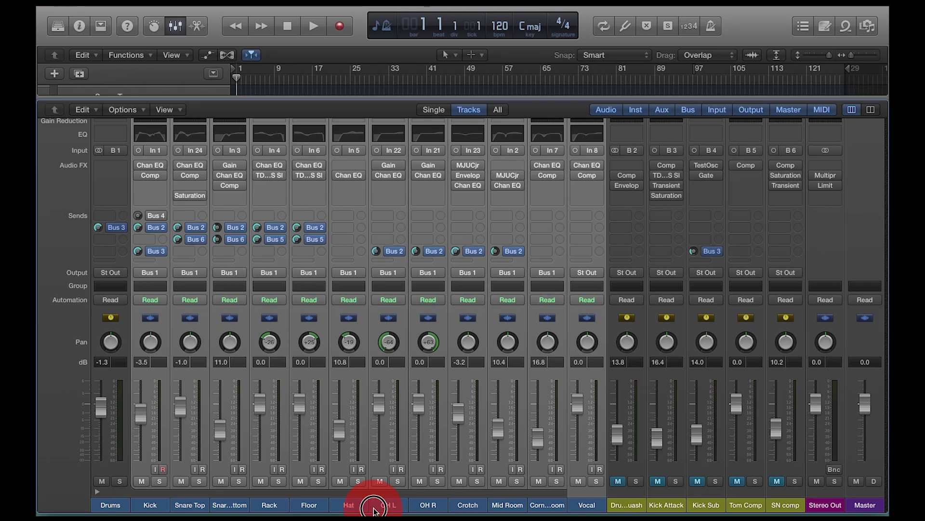
{"action": "left_click", "coordinate": [349, 505]}
{"action": "left_click", "coordinate": [153, 506]}
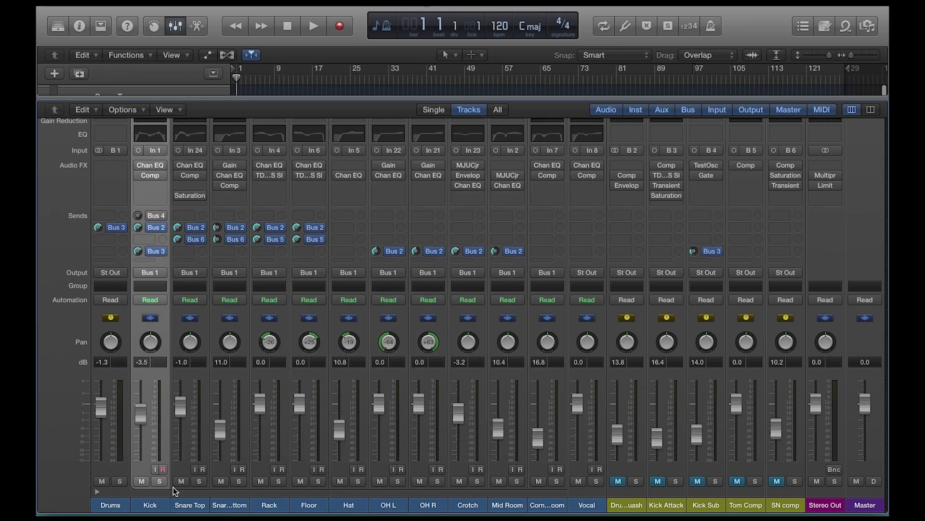
{"action": "scroll", "coordinate": [187, 337], "scroll_direction": "up", "scroll_amount": 2}
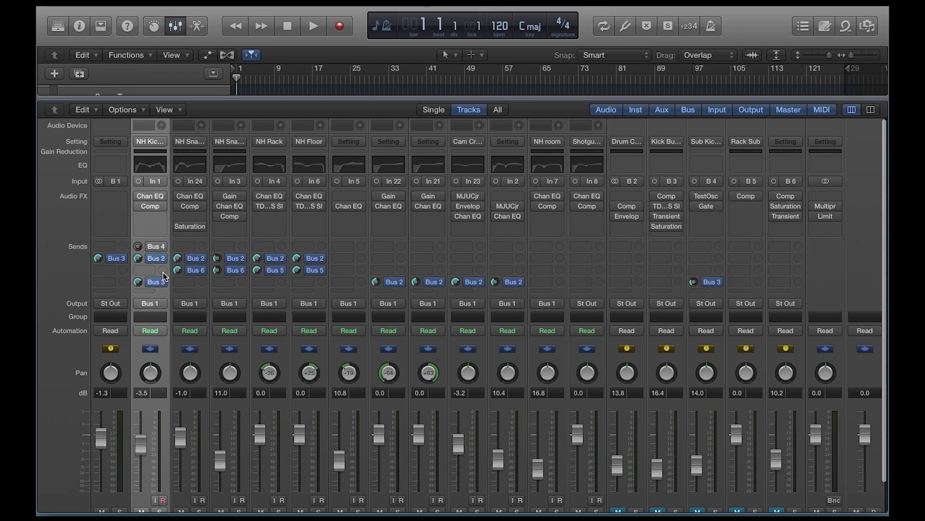
{"action": "left_click", "coordinate": [156, 143]}
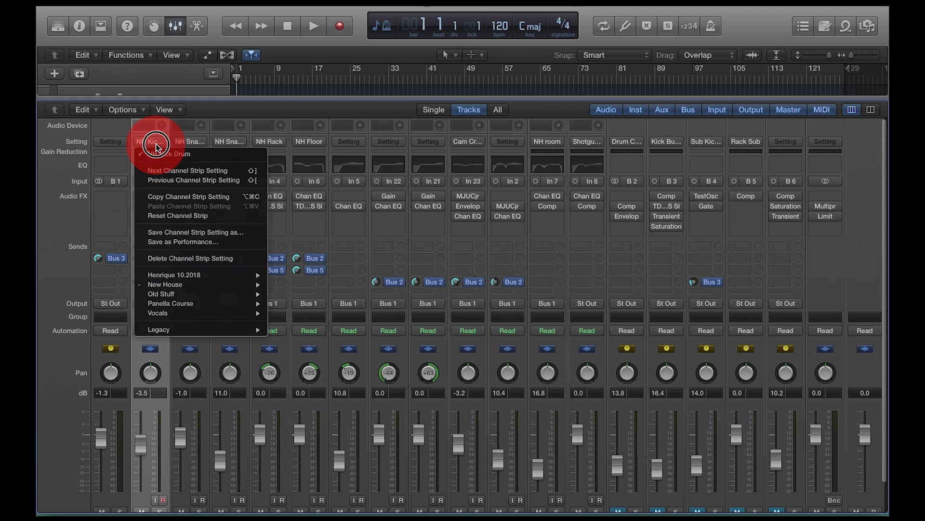
{"action": "left_click", "coordinate": [65, 164]}
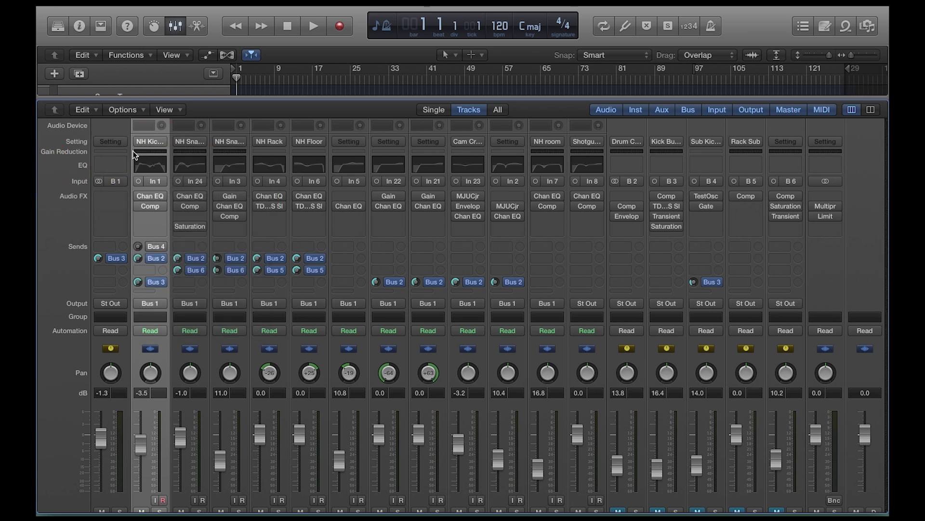
{"action": "left_click", "coordinate": [144, 144]}
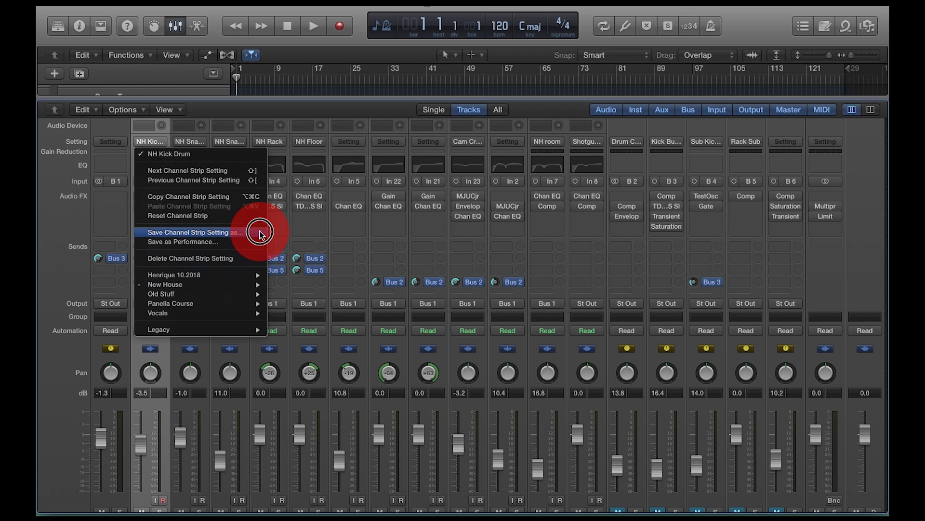
{"action": "left_click", "coordinate": [245, 233]}
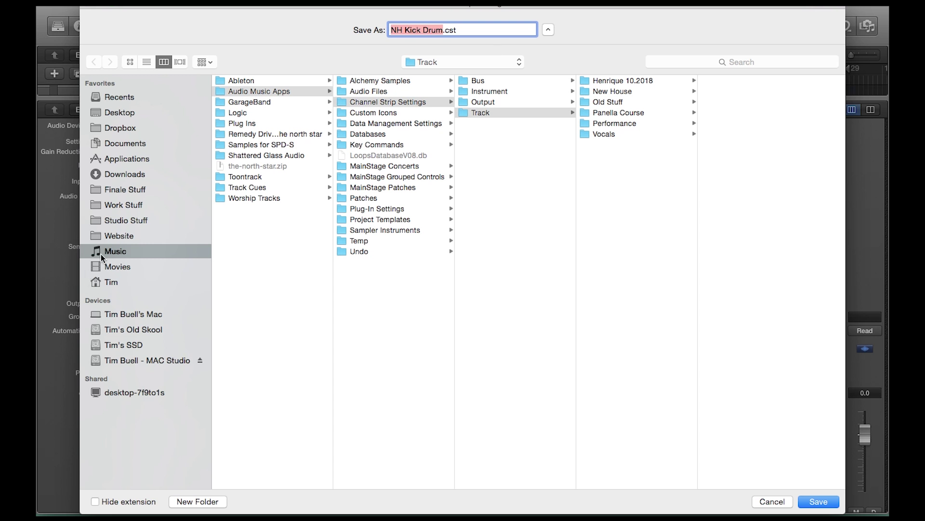
{"action": "left_click", "coordinate": [114, 252]}
{"action": "left_click", "coordinate": [236, 92]}
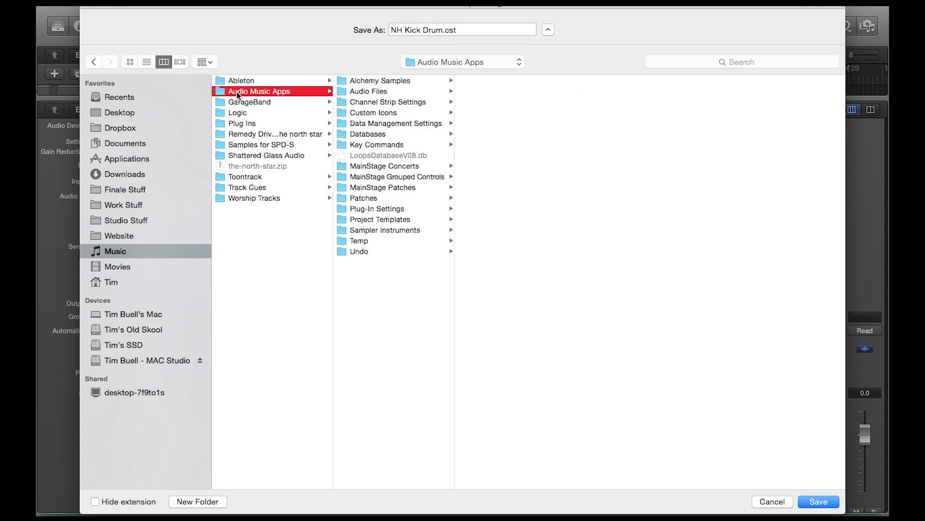
{"action": "left_click", "coordinate": [385, 208]}
{"action": "left_click", "coordinate": [424, 102]}
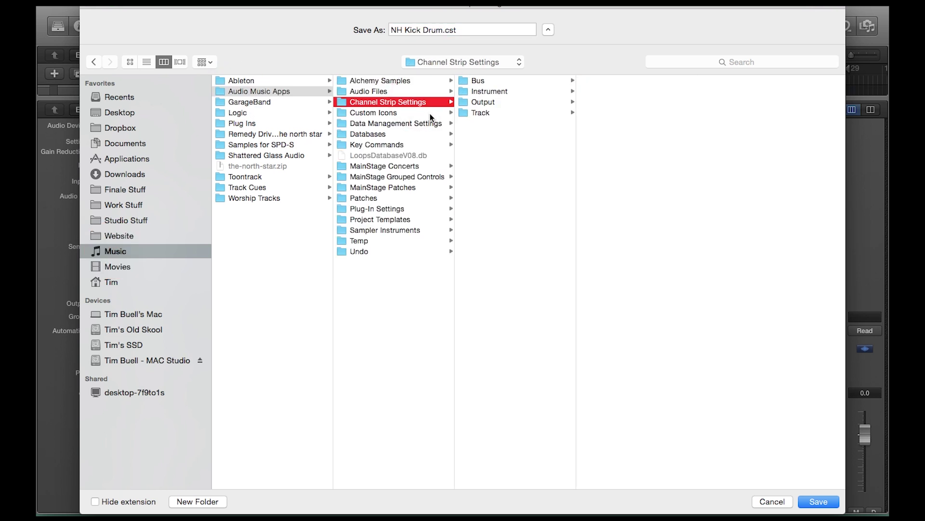
{"action": "left_click", "coordinate": [487, 115]}
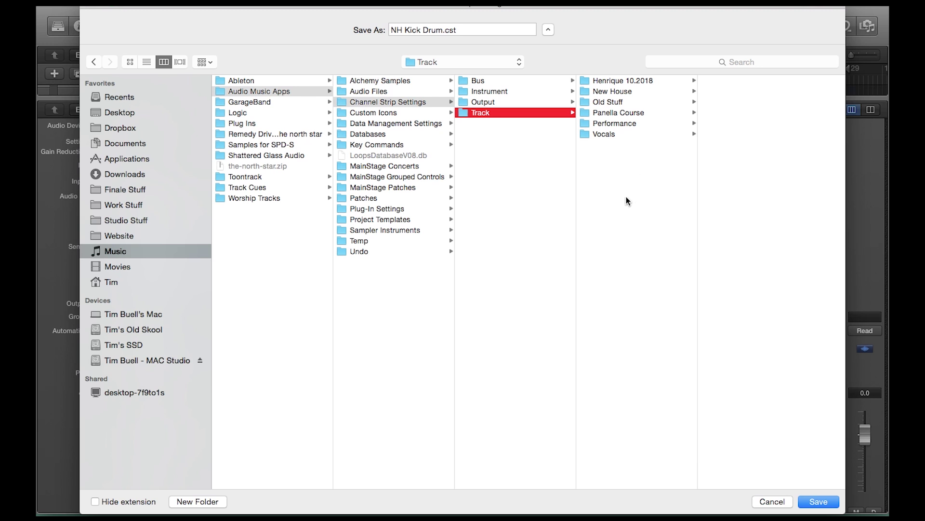
{"action": "left_click", "coordinate": [765, 500]}
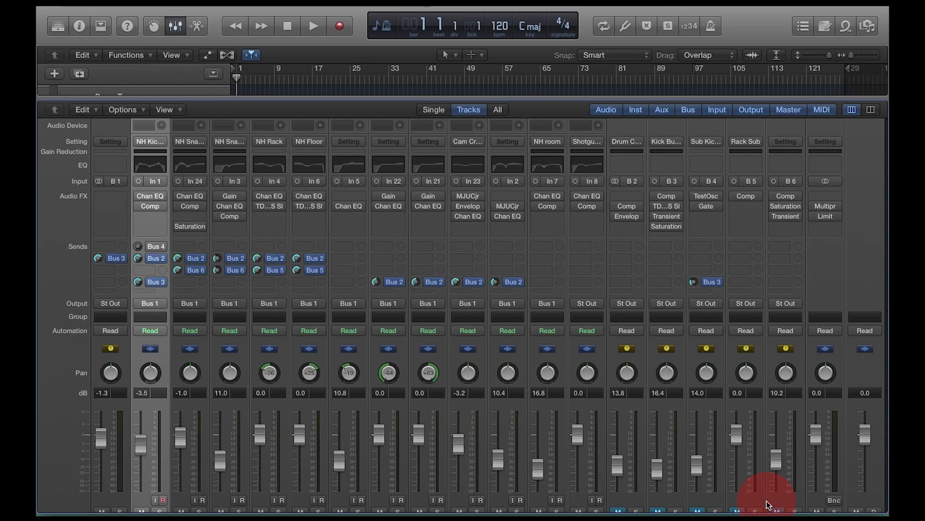
{"action": "left_click", "coordinate": [140, 142]}
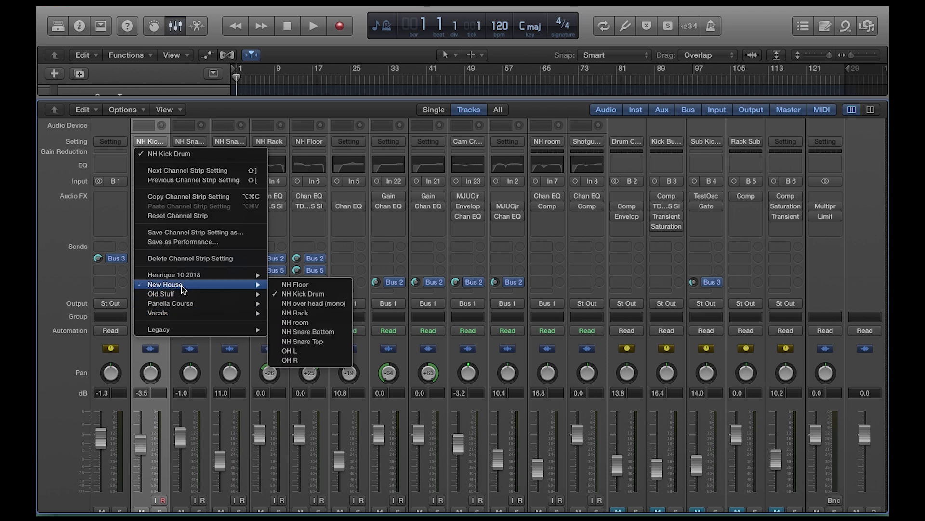
- Browse the Kick strip's New House and Old Stuff channel strip setting folders
{"action": "mouse_move", "coordinate": [181, 276]}
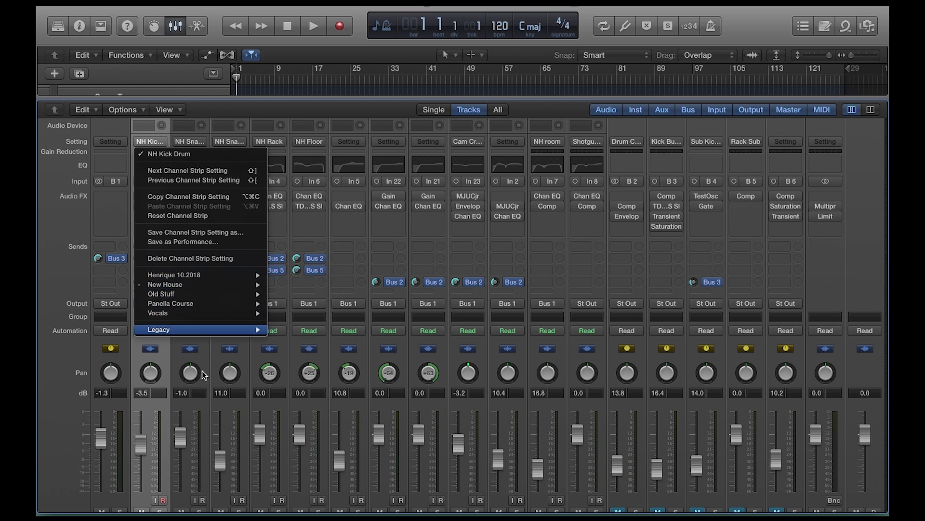
{"action": "mouse_move", "coordinate": [222, 304]}
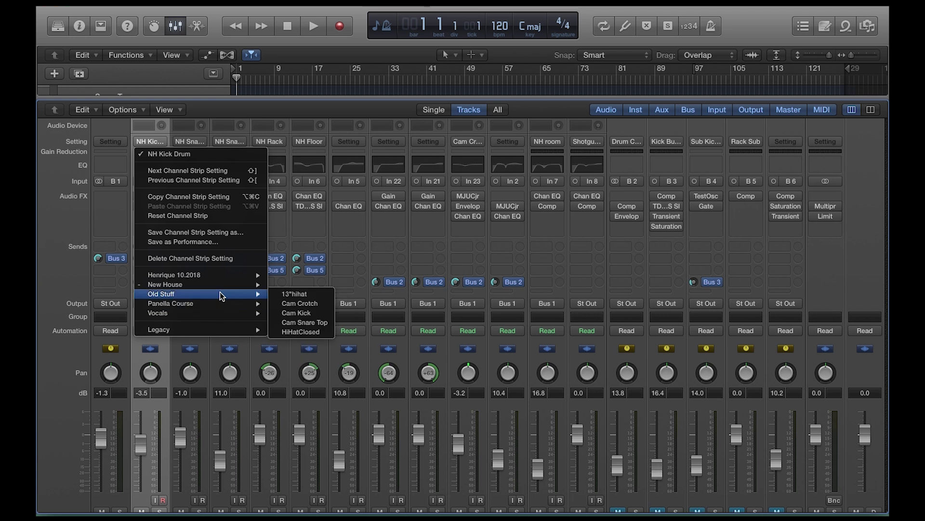
- Create a Feb2019Pres folder inside the Track channel strip settings folder
{"action": "left_click", "coordinate": [209, 235]}
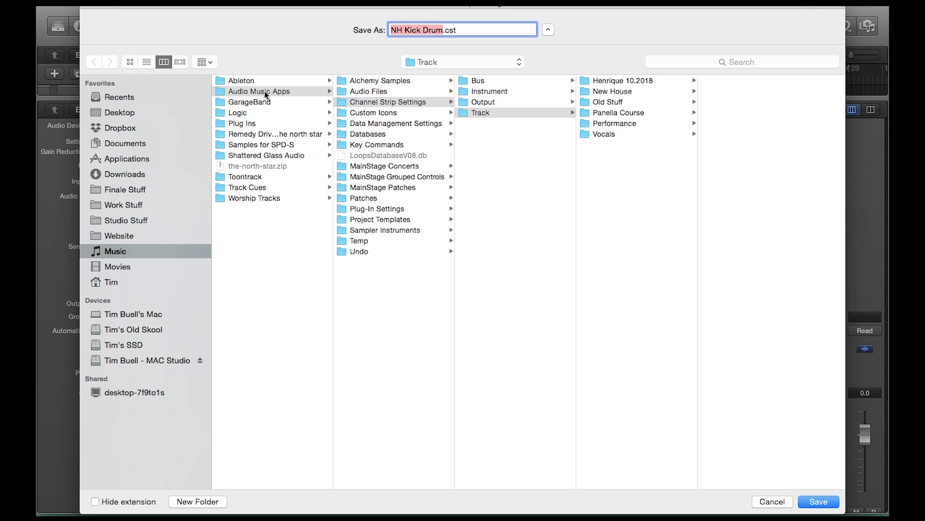
{"action": "left_click", "coordinate": [496, 113]}
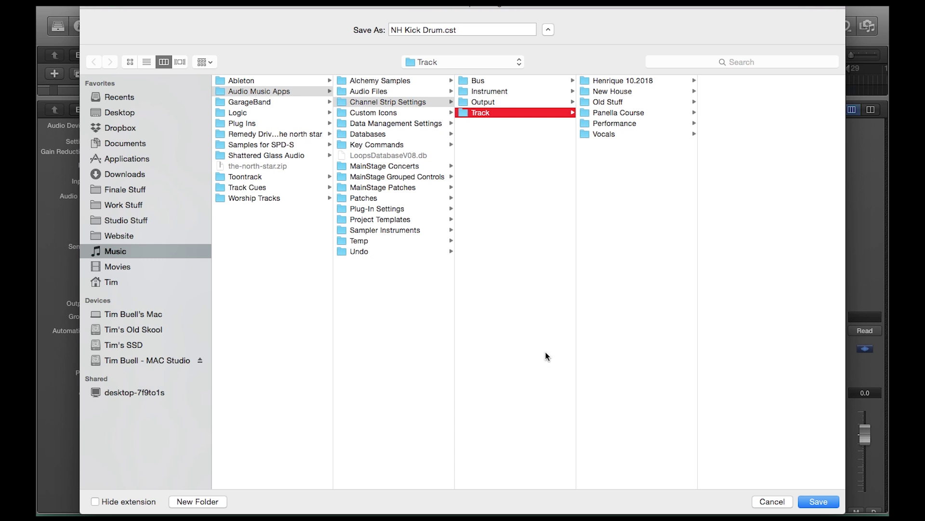
{"action": "left_click", "coordinate": [216, 502]}
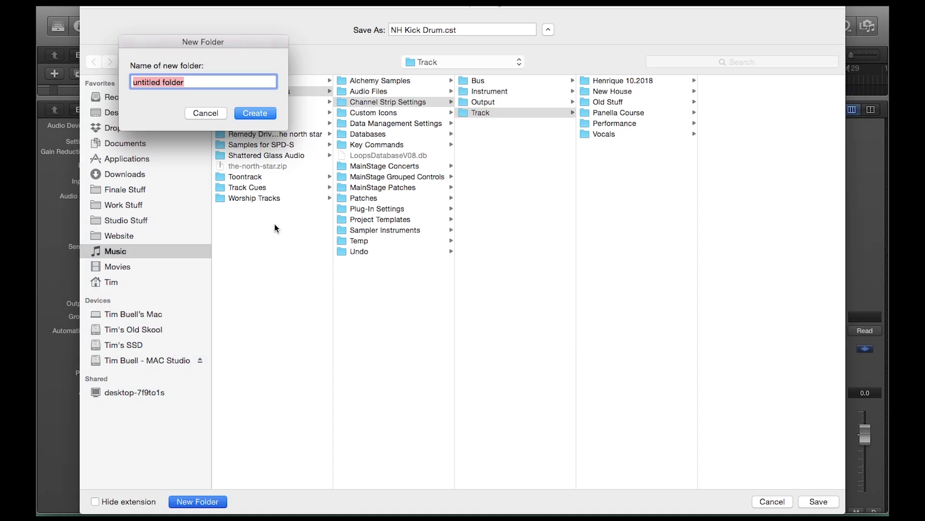
{"action": "type", "text": "Feb2019"}
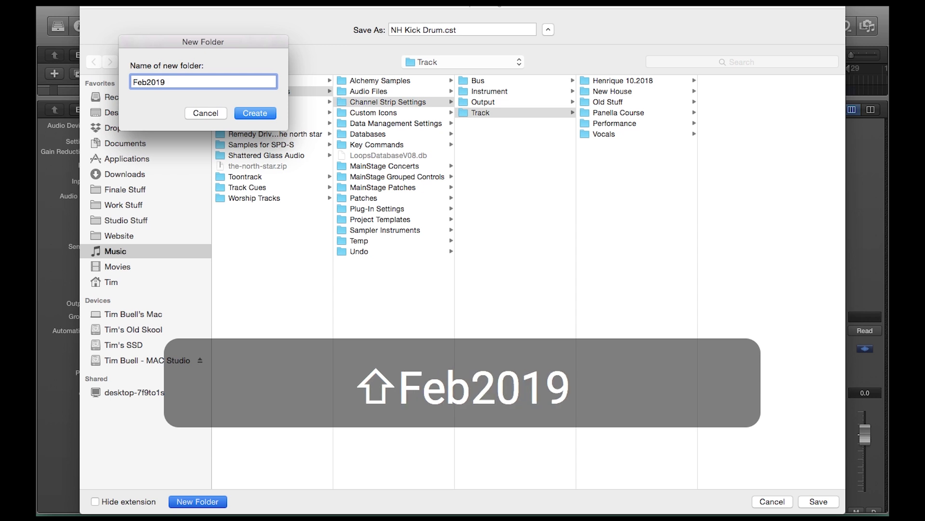
{"action": "type", "text": "Pres"}
{"action": "key", "text": "Return"}
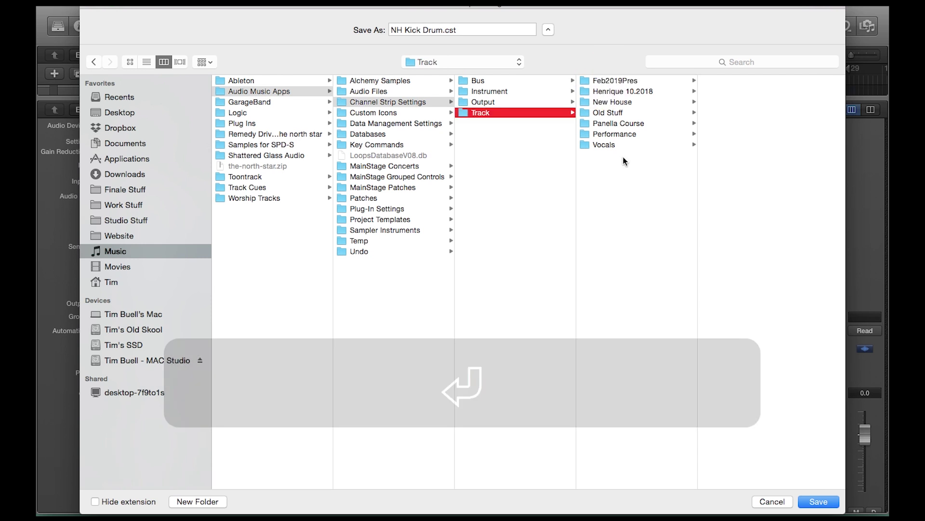
- Save the Kick strip's setting into Feb2019Pres under the name Kick
{"action": "left_click", "coordinate": [625, 81]}
{"action": "left_click", "coordinate": [499, 31]}
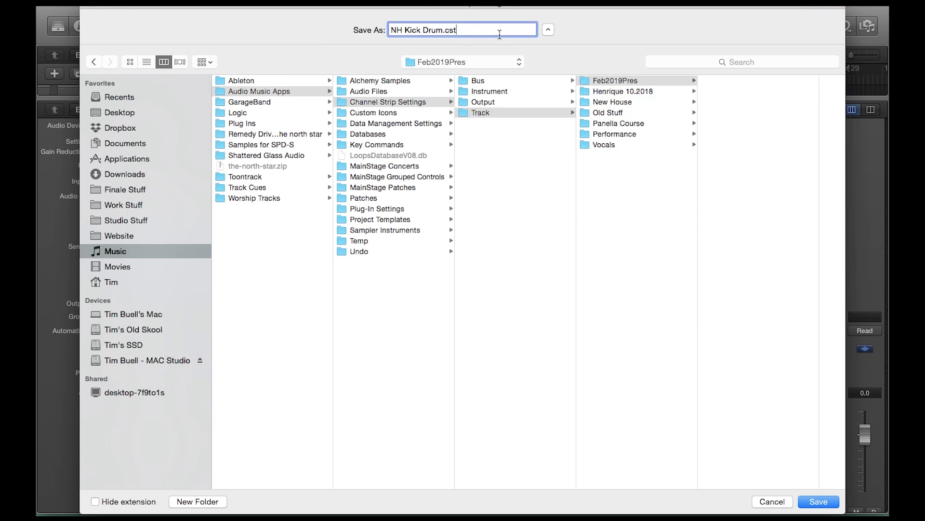
{"action": "key", "text": "alt+Left"}
{"action": "key", "text": "alt+BackSpace"}
{"action": "key", "text": "alt+BackSpace"}
{"action": "key", "text": "alt+BackSpace"}
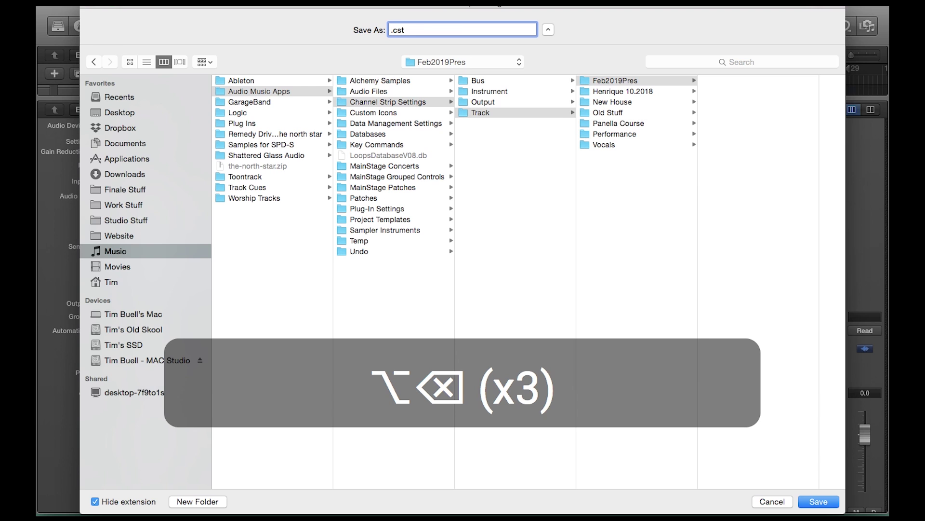
{"action": "type", "text": "Kick"}
{"action": "key", "text": "Return"}
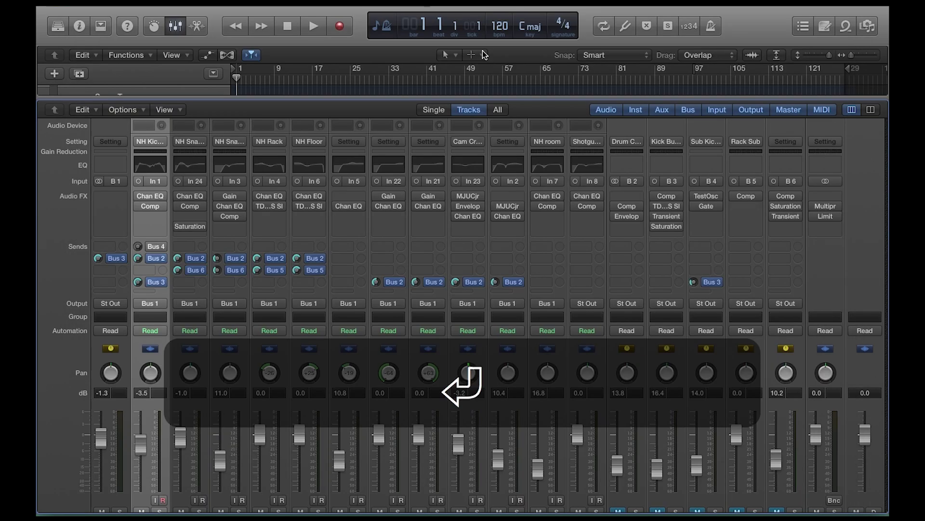
- Save the NH Snare Top strip's setting into Feb2019Pres as Snare
{"action": "left_click", "coordinate": [192, 142]}
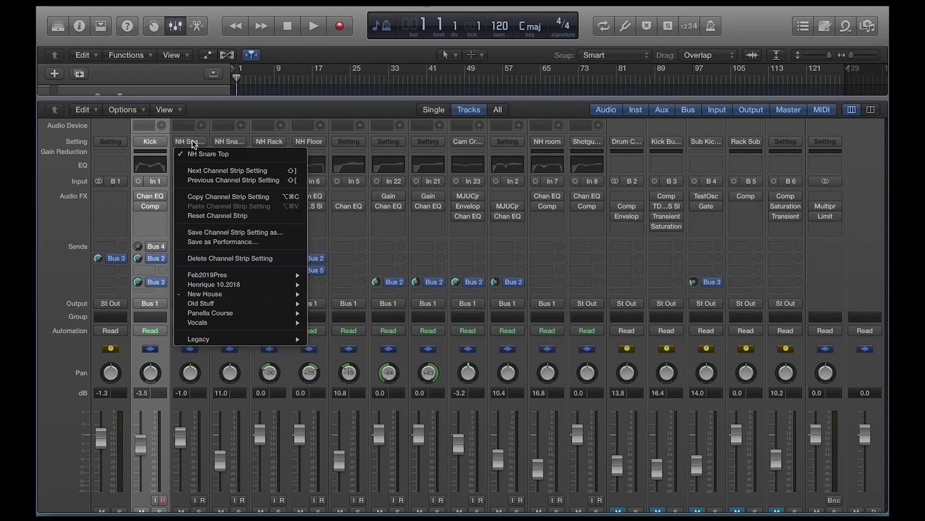
{"action": "left_click", "coordinate": [241, 231]}
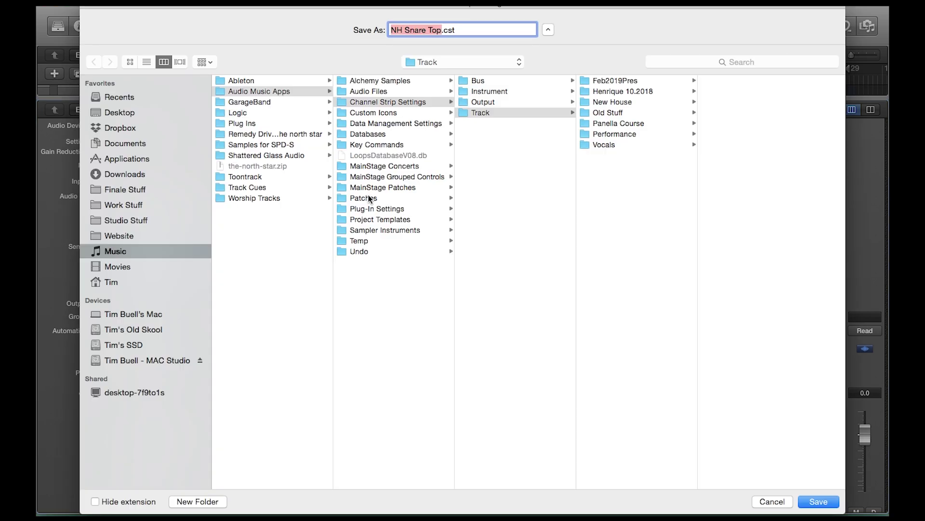
{"action": "left_click", "coordinate": [614, 80]}
{"action": "left_click", "coordinate": [485, 30]}
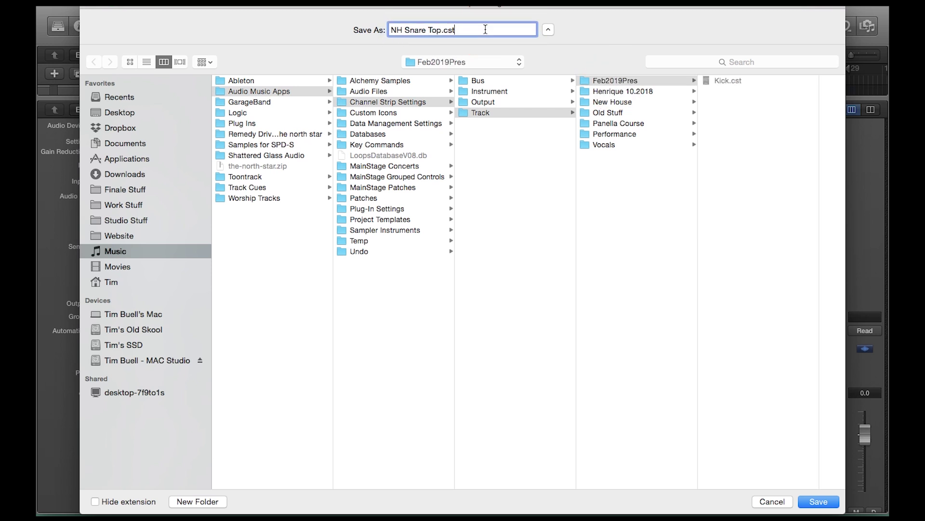
{"action": "key", "text": "Left"}
{"action": "key", "text": "Left"}
{"action": "key", "text": "Left"}
{"action": "key", "text": "Left"}
{"action": "key", "text": "alt+BackSpace"}
{"action": "key", "text": "alt+BackSpace"}
{"action": "key", "text": "alt+BackSpace"}
{"action": "type", "text": "Snar"}
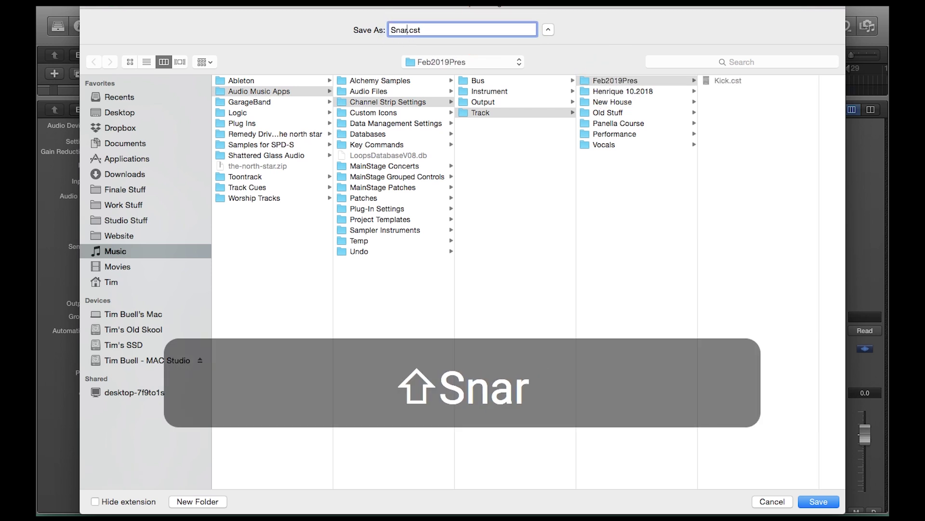
{"action": "type", "text": "e"}
{"action": "key", "text": "Return"}
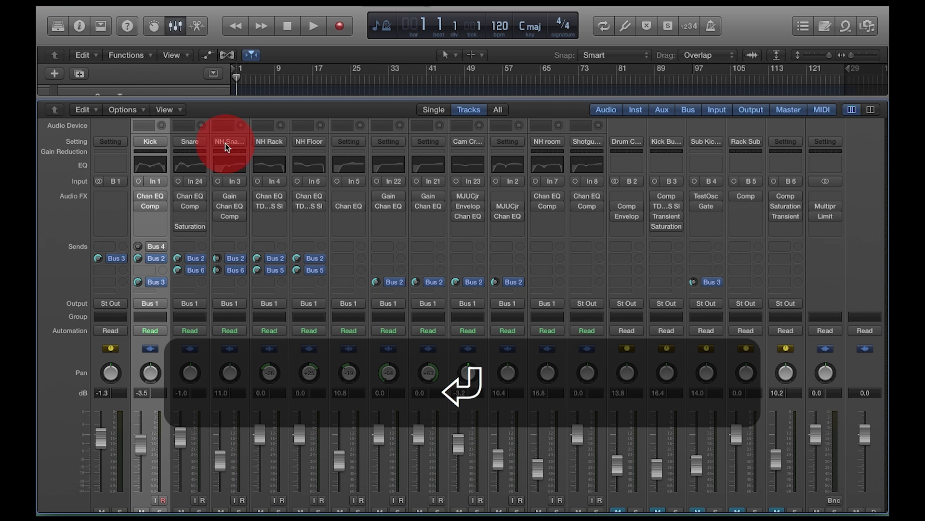
- Save the NH Snare Bottom strip's setting into Feb2019Pres as Snare Bottom
{"action": "left_click", "coordinate": [227, 145]}
{"action": "mouse_move", "coordinate": [287, 299]}
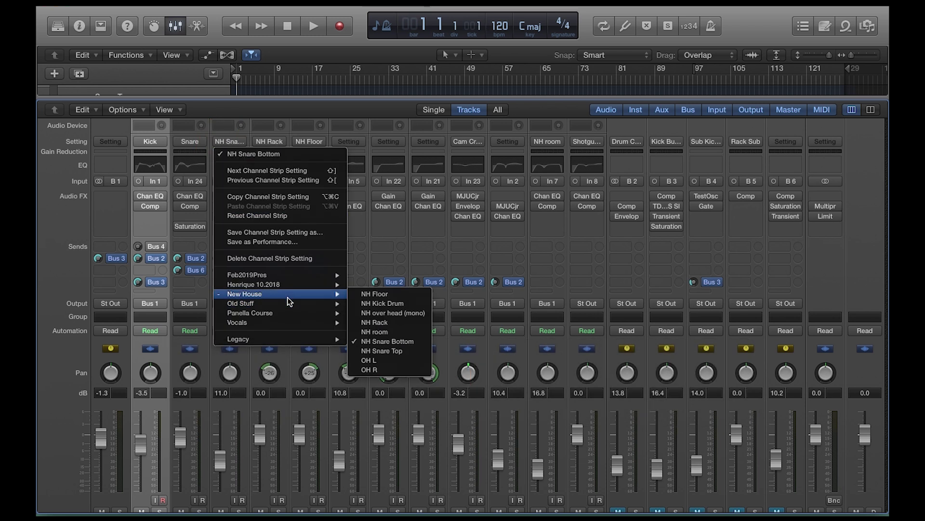
{"action": "left_click", "coordinate": [294, 232]}
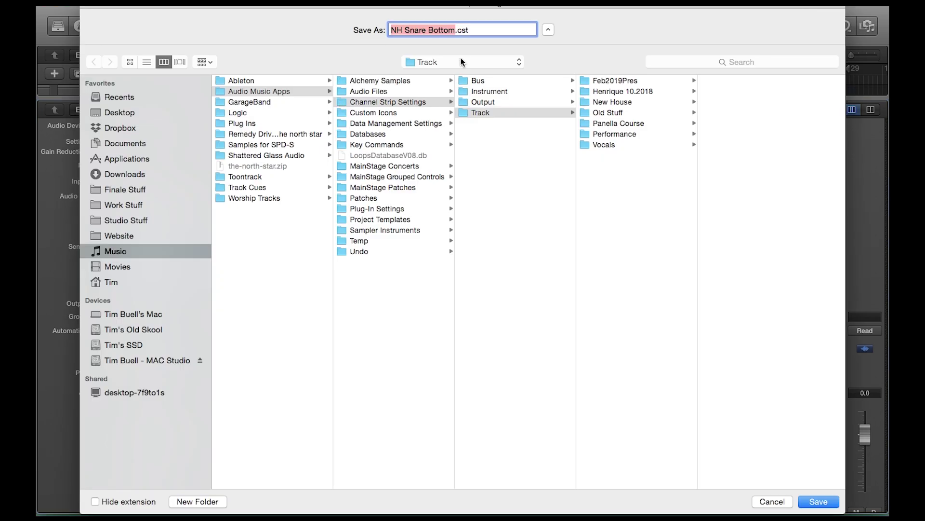
{"action": "left_click", "coordinate": [615, 81]}
{"action": "left_click", "coordinate": [502, 29]}
{"action": "key", "text": "Left"}
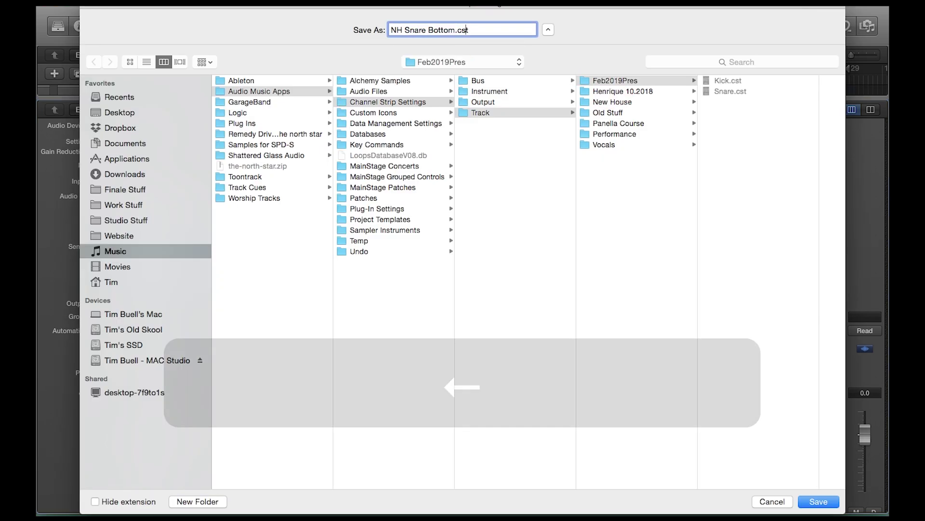
{"action": "key", "text": "Left"}
{"action": "key", "text": "Left"}
{"action": "key", "text": "Left"}
{"action": "key", "text": "alt+BackSpace"}
{"action": "key", "text": "alt+BackSpace"}
{"action": "key", "text": "alt+BackSpace"}
{"action": "key", "text": "alt+BackSpace"}
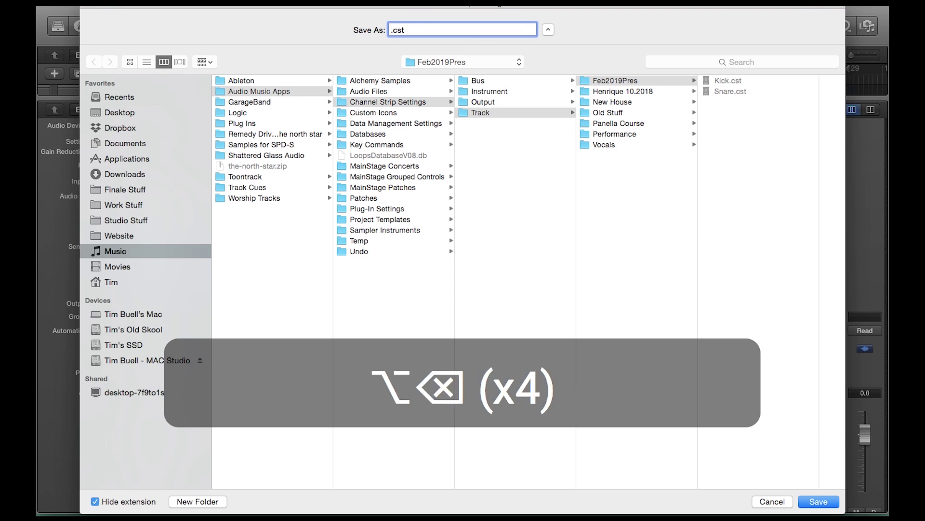
{"action": "type", "text": "Snare Bottom"}
{"action": "key", "text": "Return"}
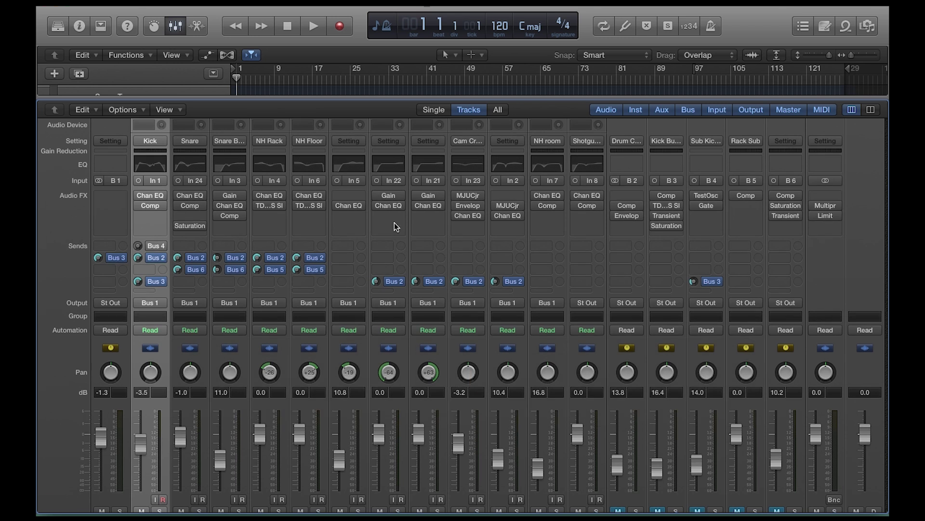
- Create a new project with one audio track and show its enlarged mixer without the inspector
{"action": "left_click", "coordinate": [140, 3]}
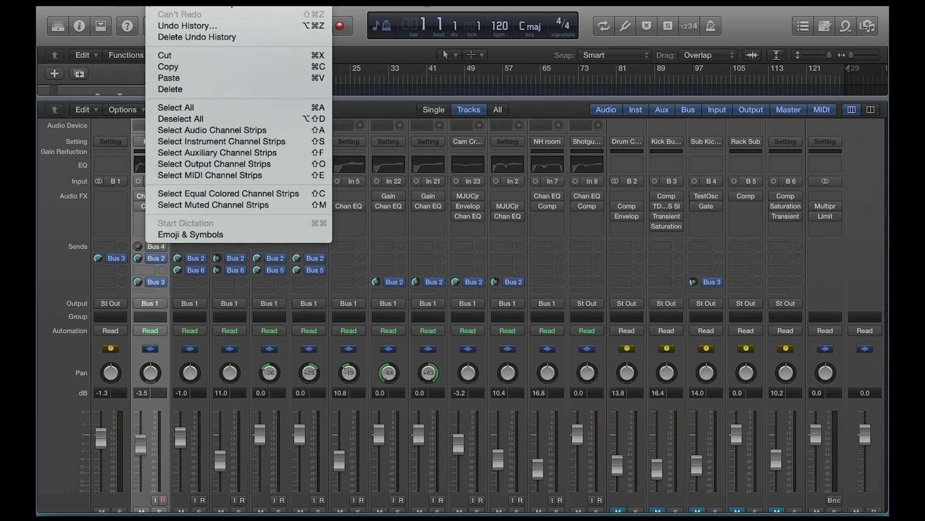
{"action": "left_click", "coordinate": [164, 12]}
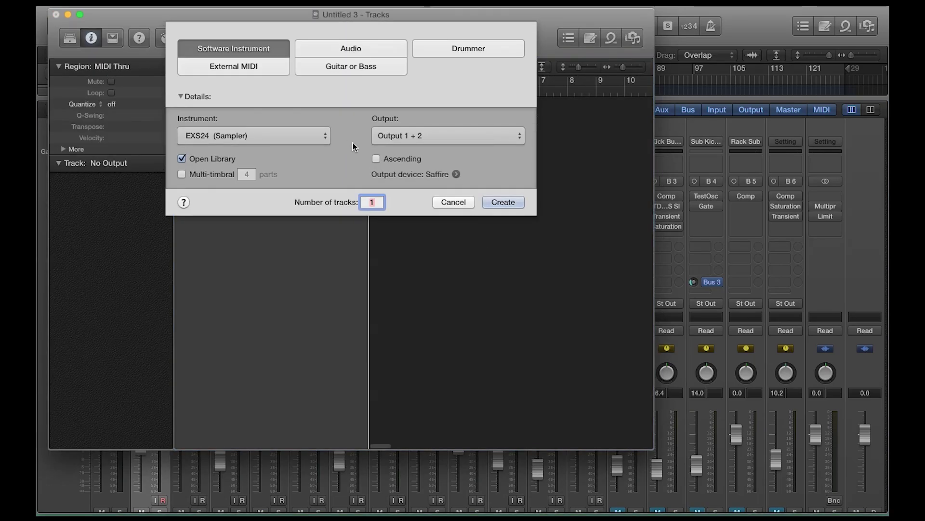
{"action": "left_click", "coordinate": [351, 48]}
{"action": "left_click", "coordinate": [488, 233]}
{"action": "left_click_drag", "start_coordinate": [102, 27], "coordinate": [88, 15]}
{"action": "left_click_drag", "start_coordinate": [653, 440], "coordinate": [867, 504]}
{"action": "key", "text": "x"}
{"action": "left_click", "coordinate": [442, 231]}
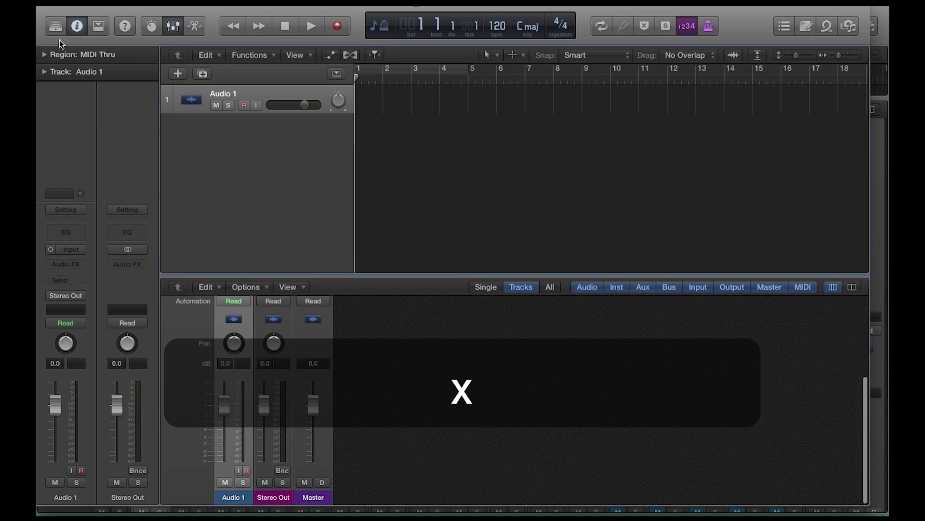
{"action": "left_click", "coordinate": [76, 26]}
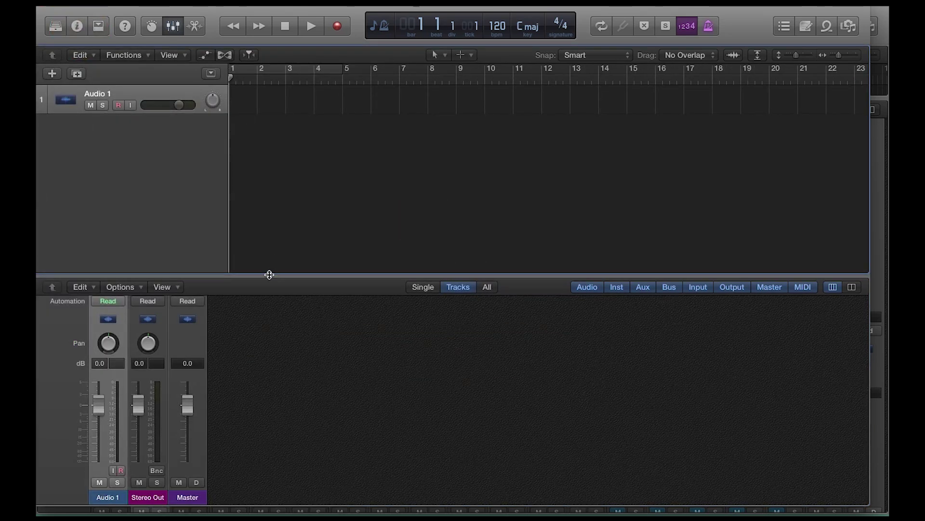
{"action": "left_click_drag", "start_coordinate": [269, 274], "coordinate": [271, 99]}
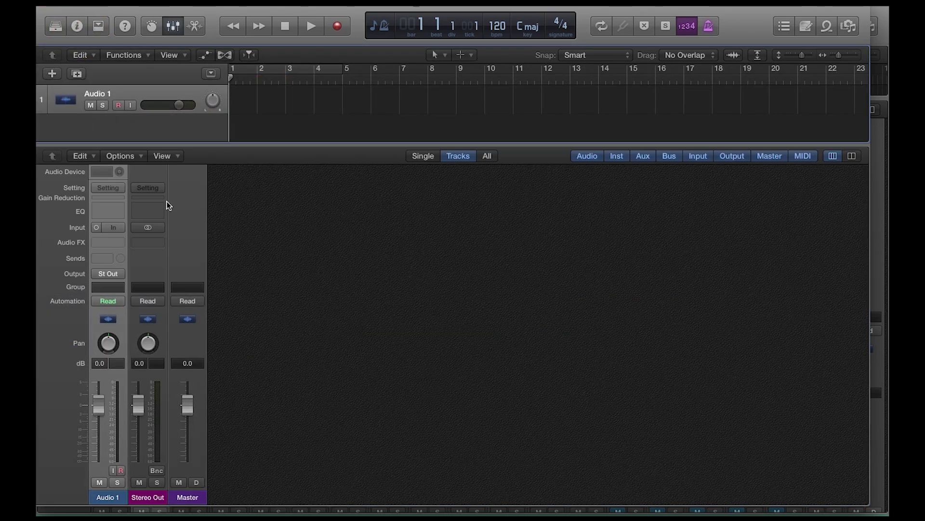
- Load the saved Feb2019Pres Snare setting onto the Audio 1 channel strip
{"action": "left_click", "coordinate": [115, 184]}
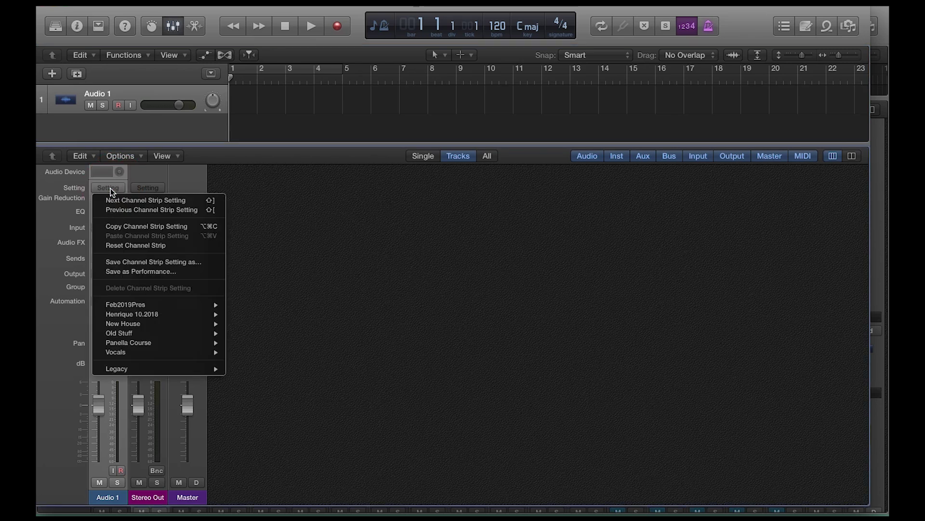
{"action": "left_click", "coordinate": [109, 187]}
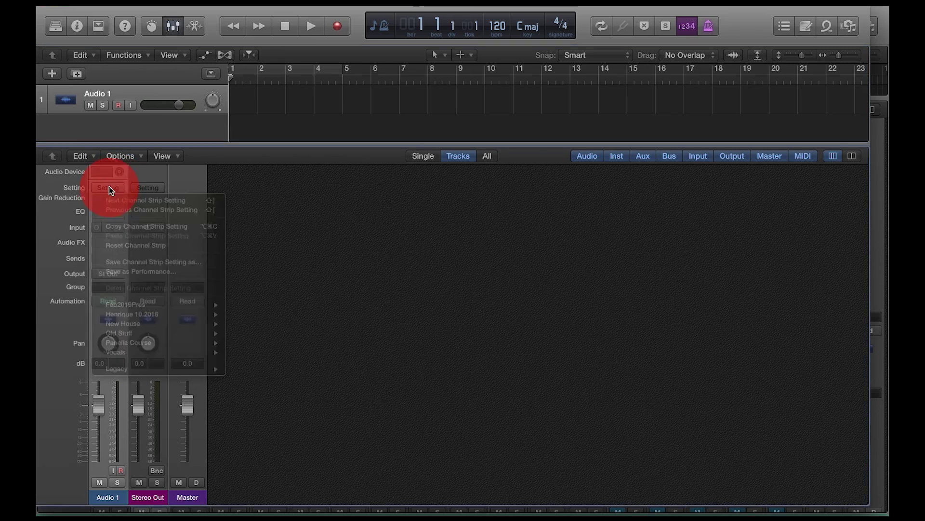
{"action": "left_click", "coordinate": [106, 191]}
{"action": "left_click", "coordinate": [106, 191]}
{"action": "left_click", "coordinate": [106, 190]}
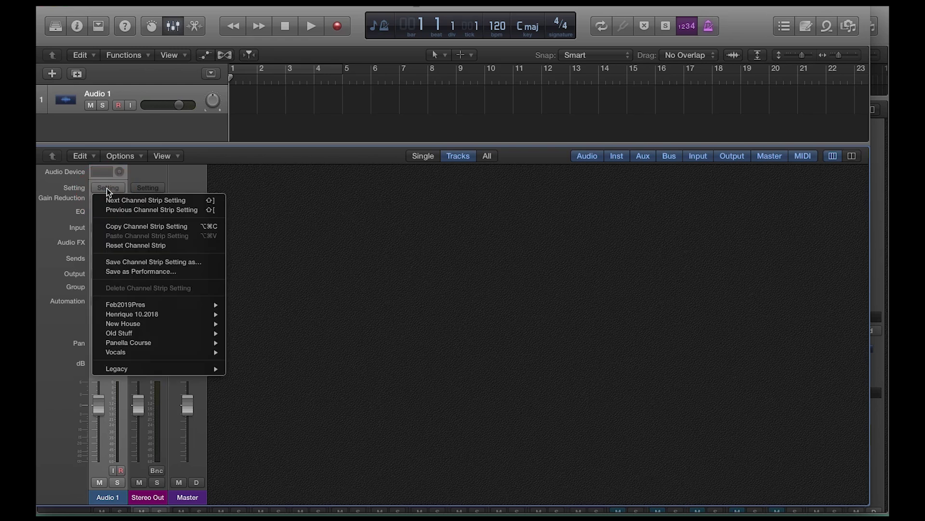
{"action": "mouse_move", "coordinate": [146, 305]}
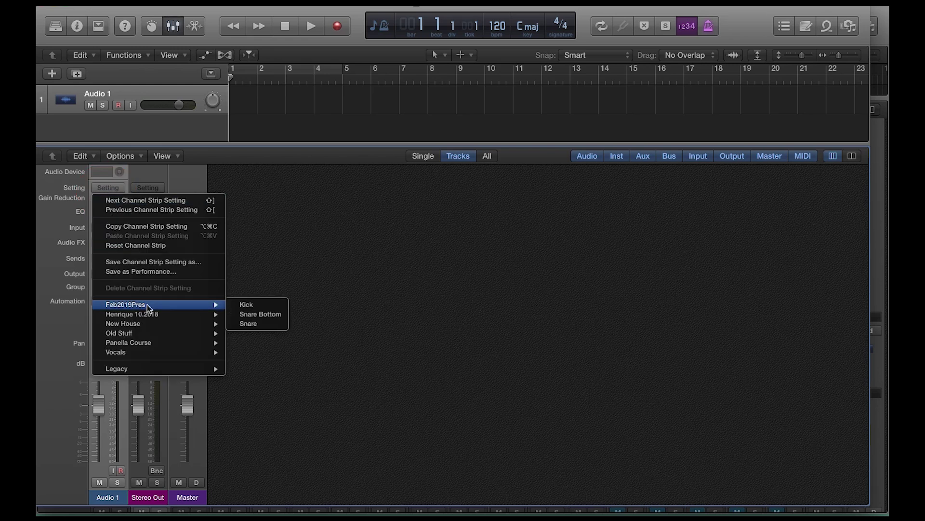
{"action": "left_click", "coordinate": [267, 324]}
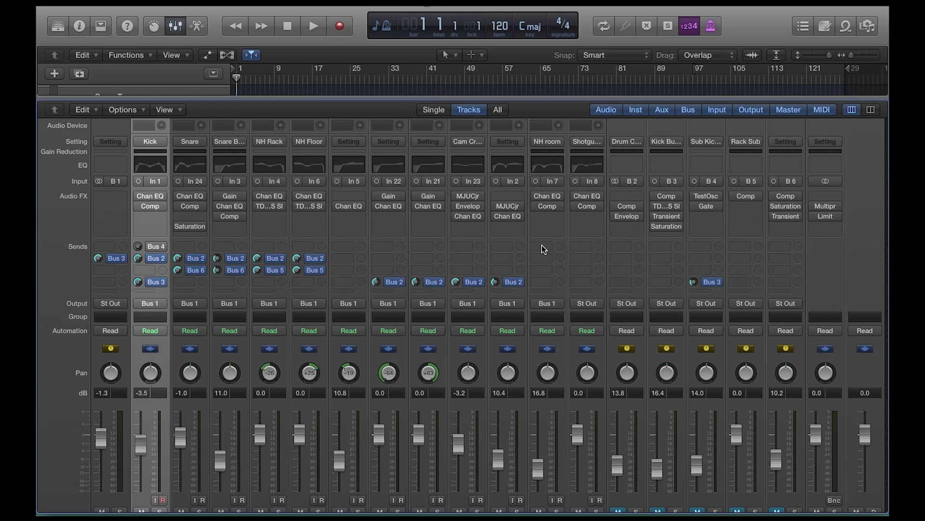
- Select the first drum bus strip, then the Kick Attack strip
{"action": "scroll", "coordinate": [542, 249], "scroll_direction": "down", "scroll_amount": 2}
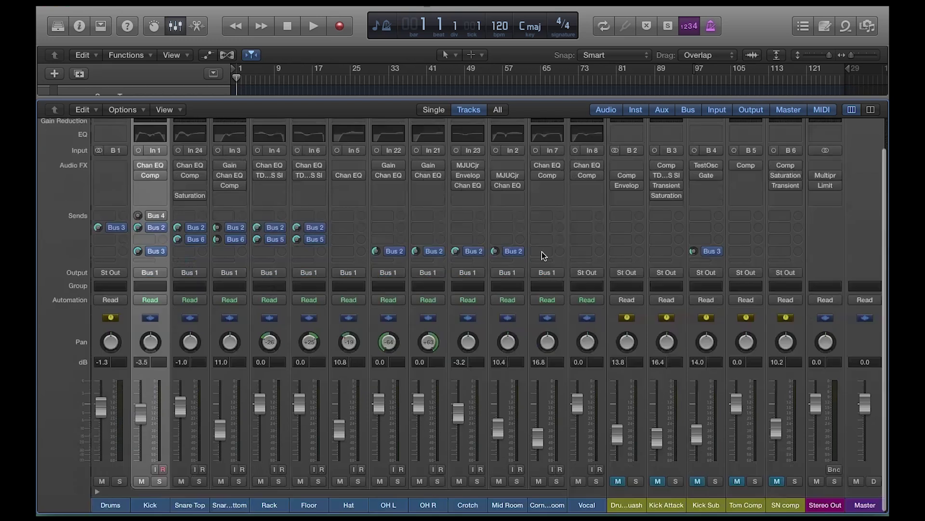
{"action": "left_click", "coordinate": [639, 507]}
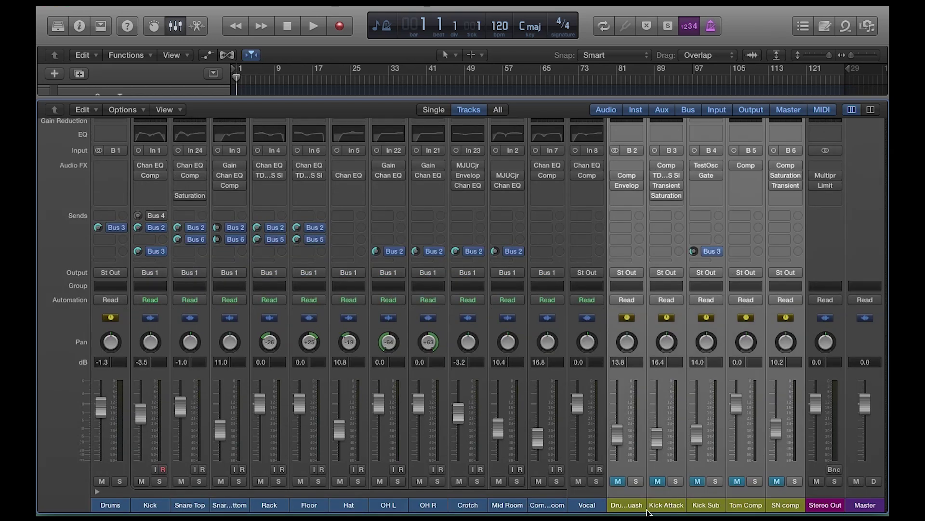
{"action": "left_click", "coordinate": [645, 510]}
{"action": "left_click", "coordinate": [639, 506]}
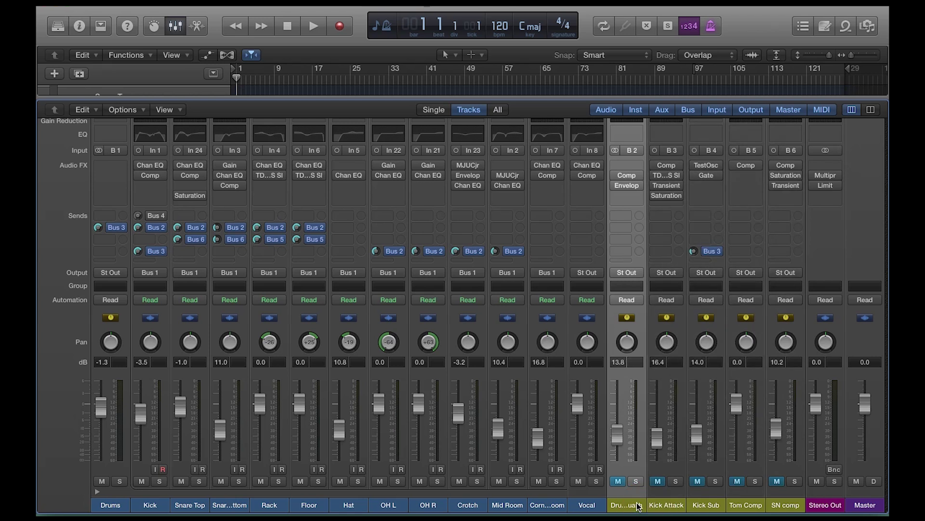
{"action": "left_click", "coordinate": [674, 509]}
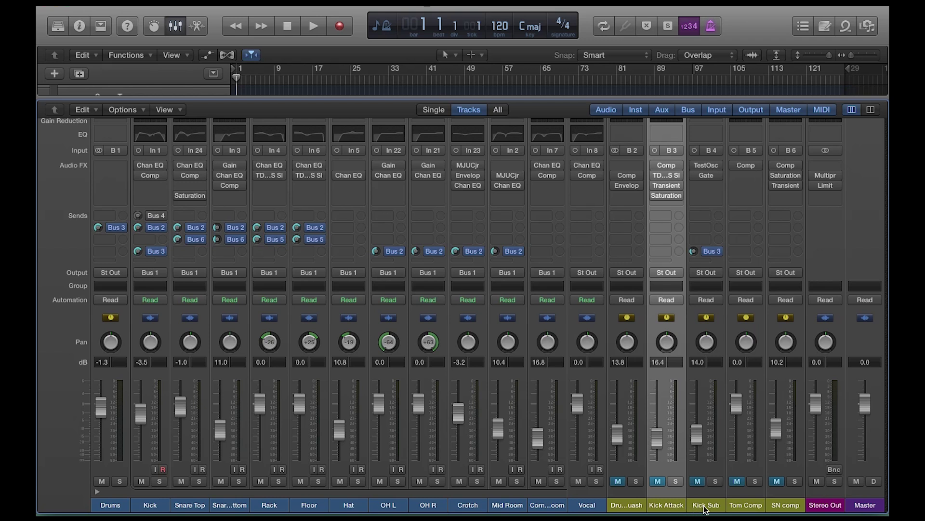
- Select the Kick Bus strip and show its channel strip setting options
{"action": "scroll", "coordinate": [677, 233], "scroll_direction": "up", "scroll_amount": 2}
{"action": "key", "text": "Up"}
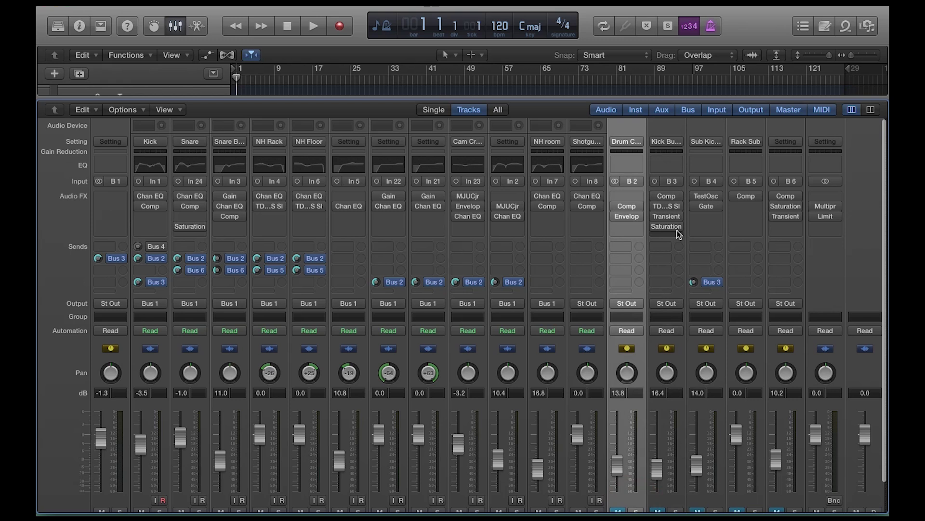
{"action": "scroll", "coordinate": [677, 233], "scroll_direction": "down", "scroll_amount": 2}
{"action": "left_click", "coordinate": [670, 502]}
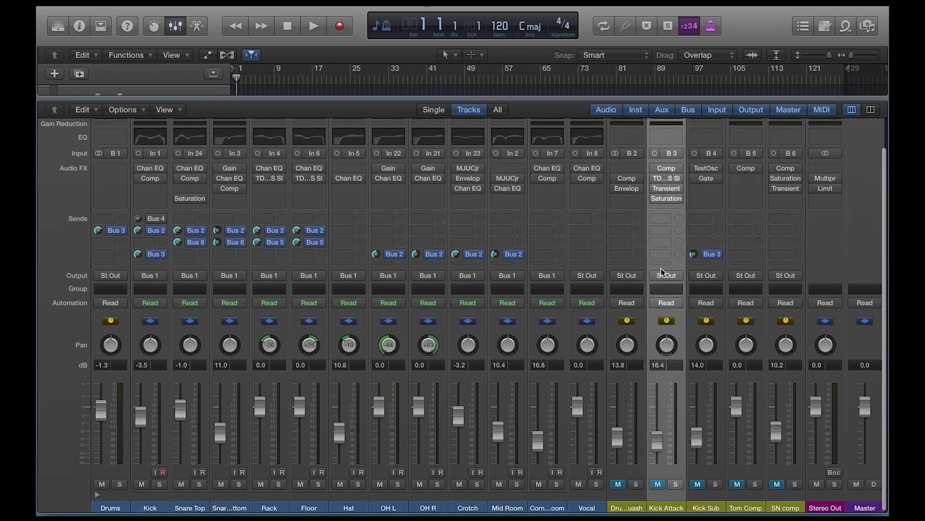
{"action": "scroll", "coordinate": [661, 272], "scroll_direction": "up", "scroll_amount": 3}
{"action": "scroll", "coordinate": [663, 250], "scroll_direction": "down", "scroll_amount": 2}
{"action": "scroll", "coordinate": [668, 227], "scroll_direction": "up", "scroll_amount": 2}
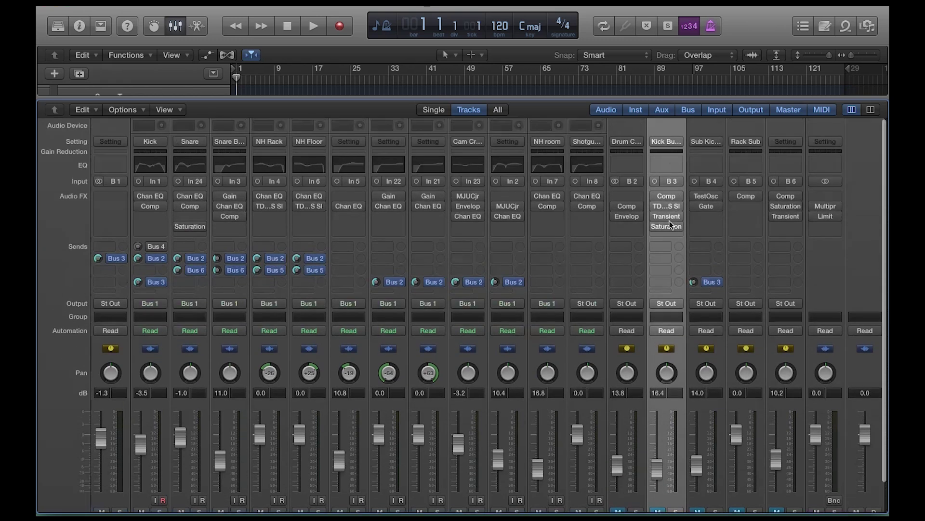
{"action": "left_click", "coordinate": [668, 143]}
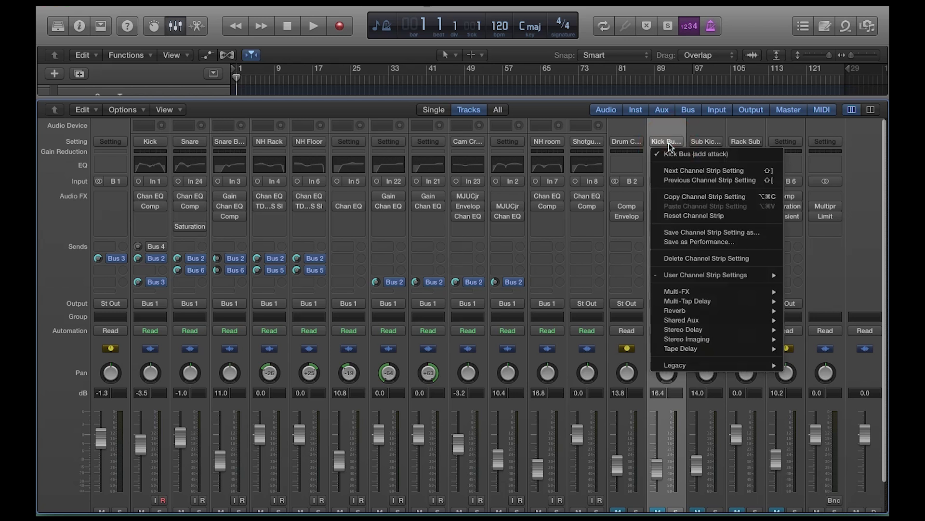
{"action": "left_click", "coordinate": [701, 232]}
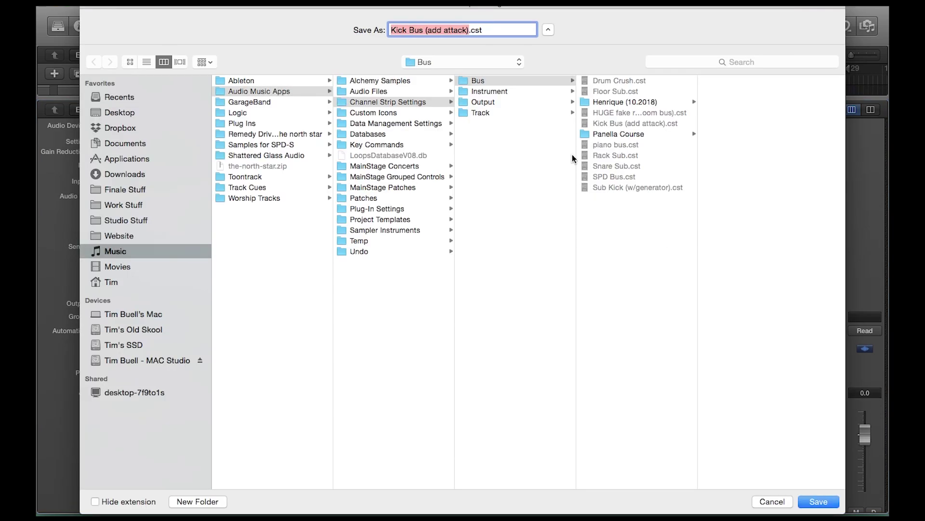
{"action": "left_click", "coordinate": [492, 114]}
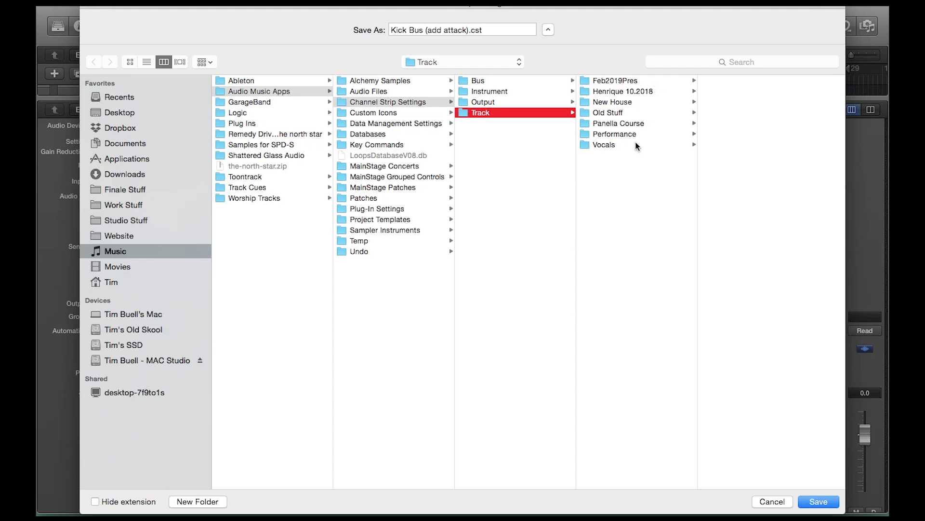
{"action": "key", "text": "Right"}
{"action": "left_click", "coordinate": [472, 83]}
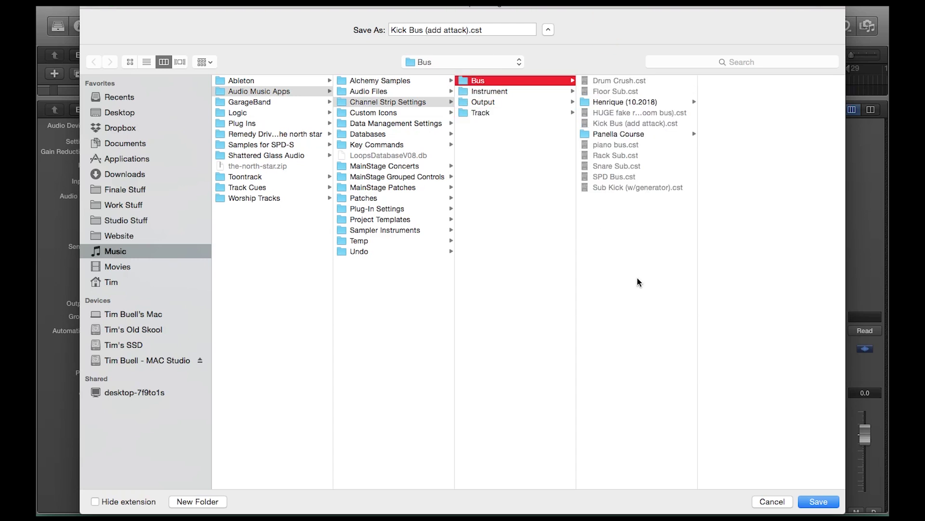
{"action": "left_click", "coordinate": [541, 80]}
{"action": "left_click", "coordinate": [774, 501]}
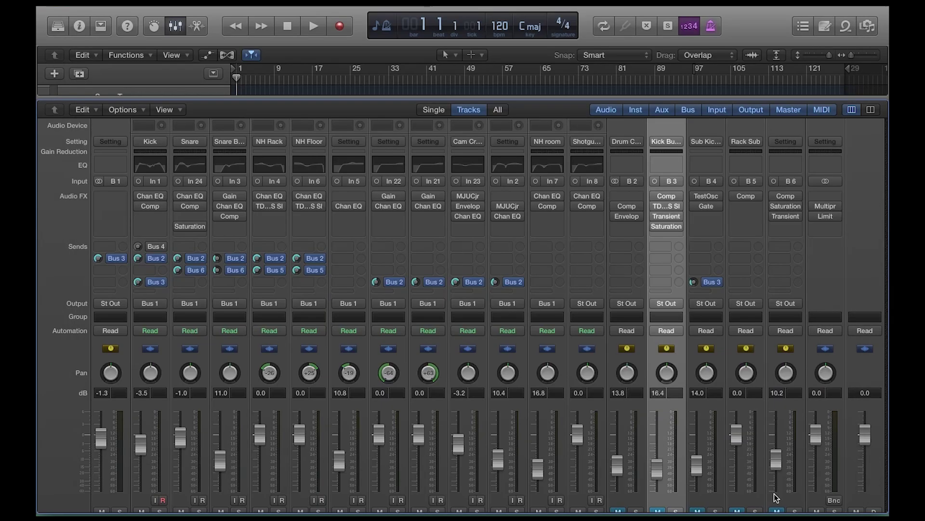
- Load the HUGE fake room (OH and Room bus) setting onto the Kick Bus strip
{"action": "left_click", "coordinate": [664, 144]}
{"action": "mouse_move", "coordinate": [727, 281]}
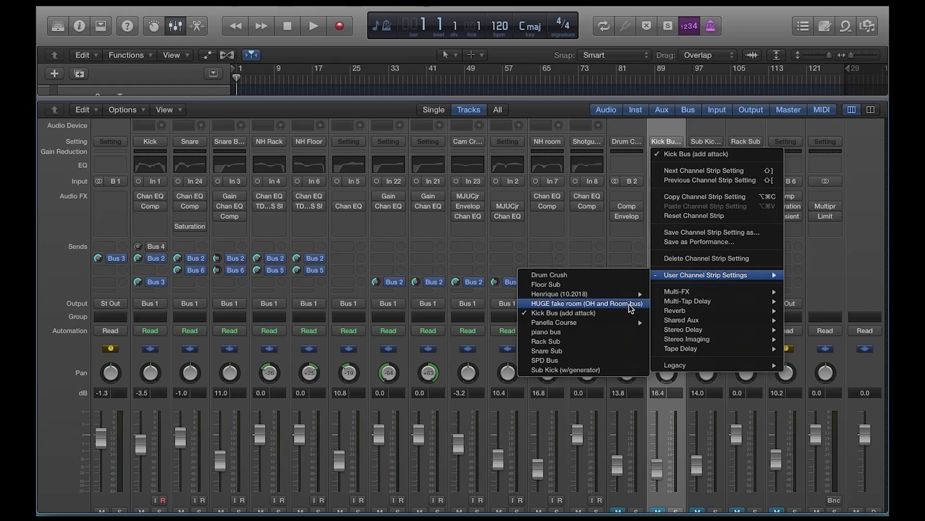
{"action": "left_click", "coordinate": [587, 304]}
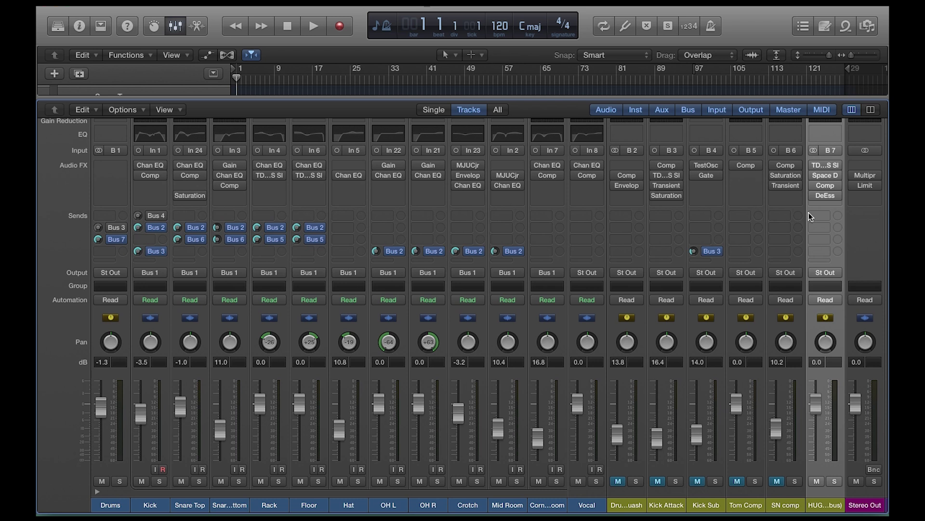
- Browse the Snare strip's saved settings menu and close it without loading anything
{"action": "scroll", "coordinate": [640, 223], "scroll_direction": "up", "scroll_amount": 3}
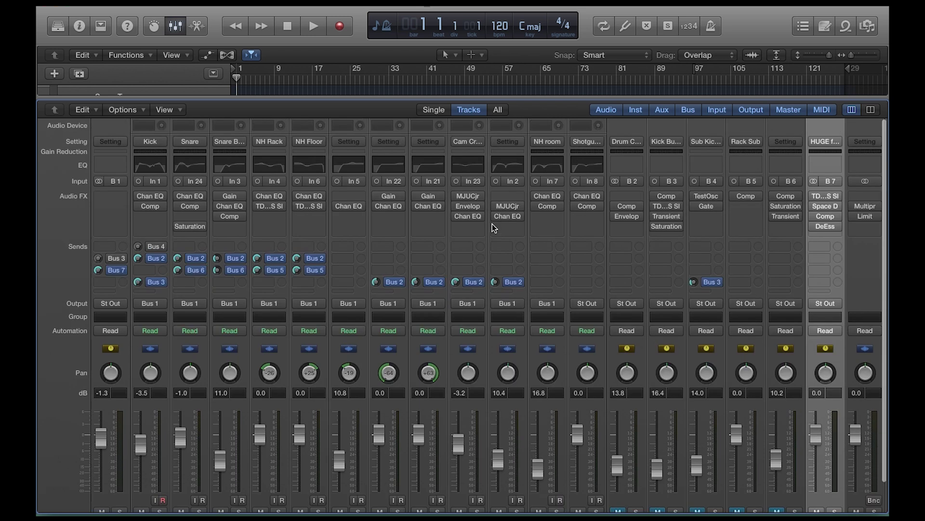
{"action": "left_click", "coordinate": [201, 145]}
{"action": "mouse_move", "coordinate": [221, 296]}
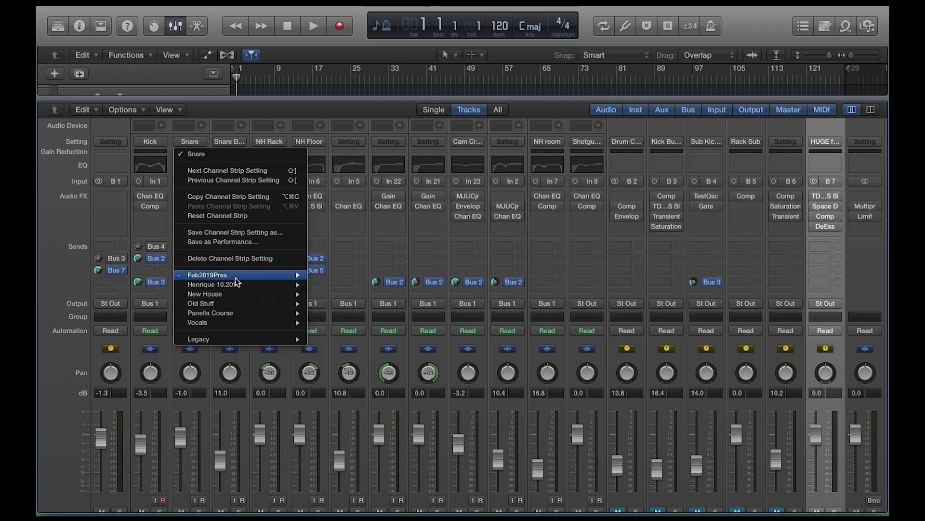
{"action": "mouse_move", "coordinate": [257, 305]}
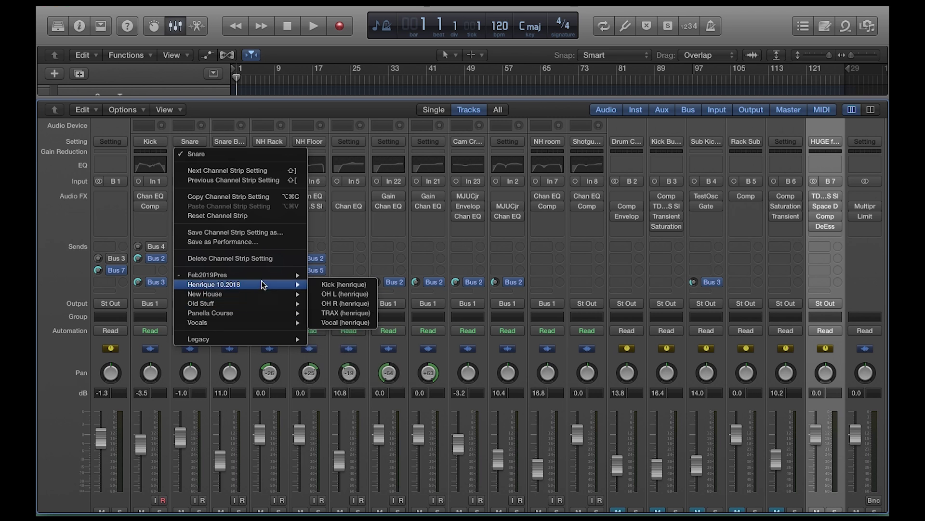
{"action": "left_click", "coordinate": [78, 215]}
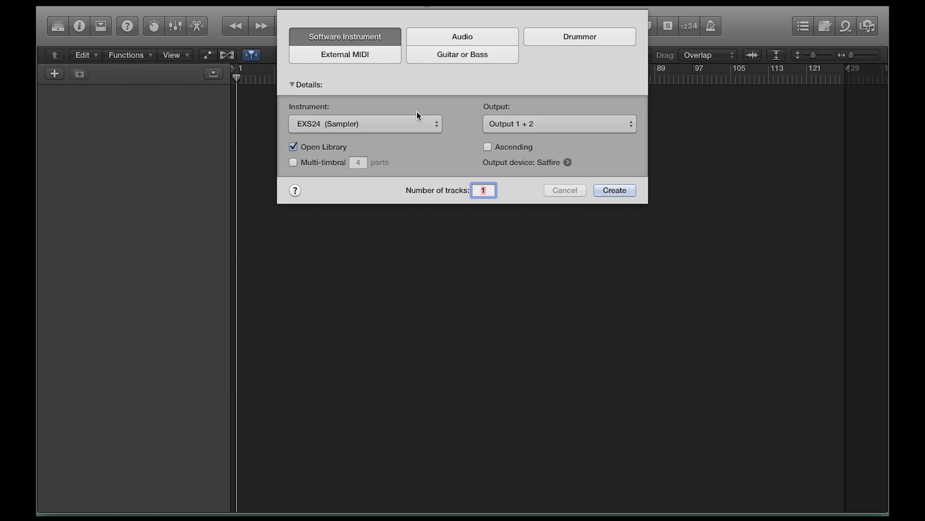
- Create a software instrument track with EXS24 (Sampler) > Stereo, keeping Open Library checked
{"action": "left_click", "coordinate": [331, 56]}
{"action": "left_click", "coordinate": [355, 37]}
{"action": "left_click", "coordinate": [397, 126]}
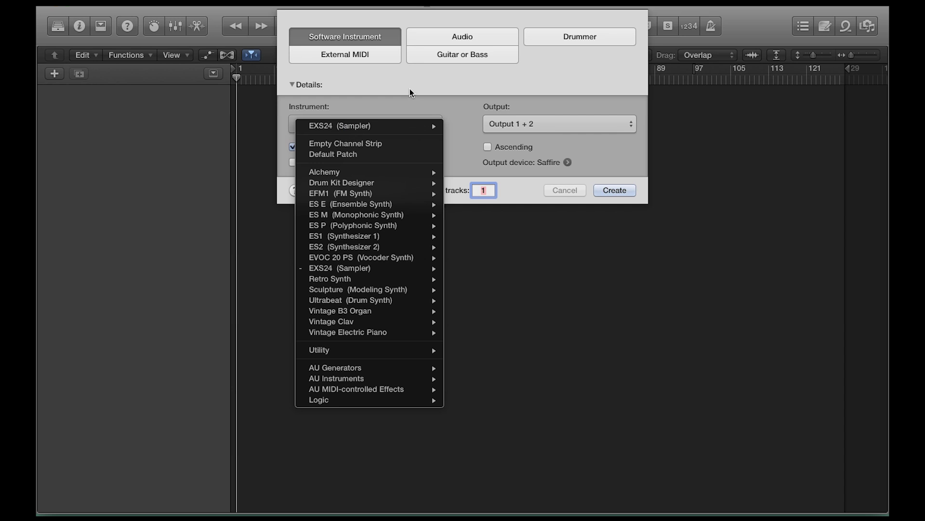
{"action": "mouse_move", "coordinate": [387, 269]}
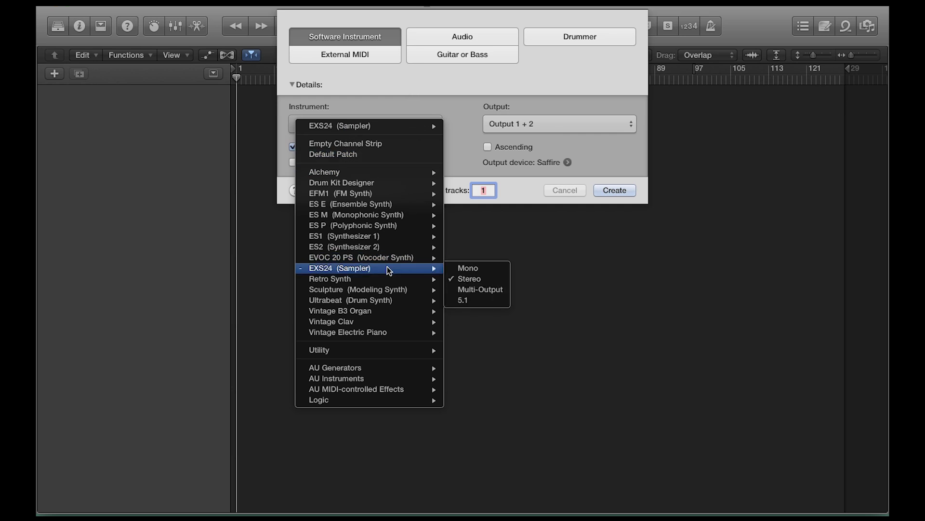
{"action": "left_click", "coordinate": [490, 280]}
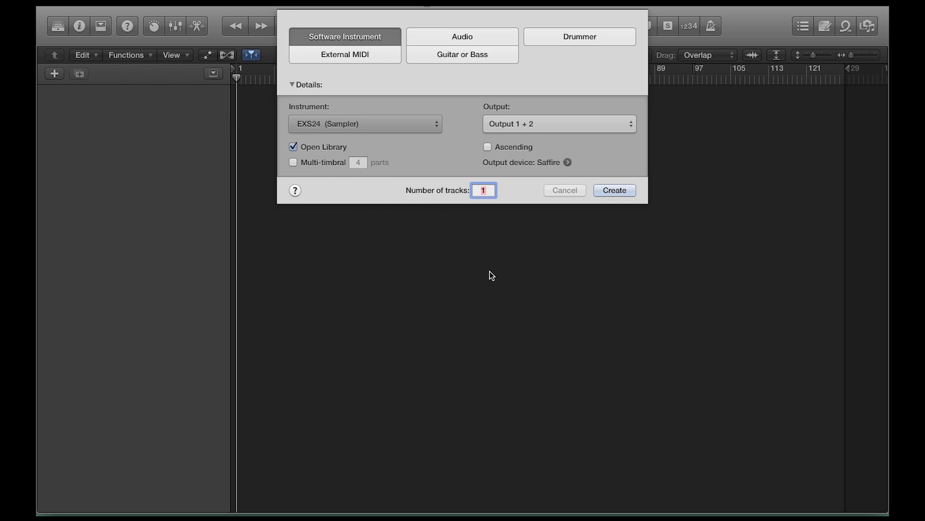
{"action": "left_click", "coordinate": [618, 191]}
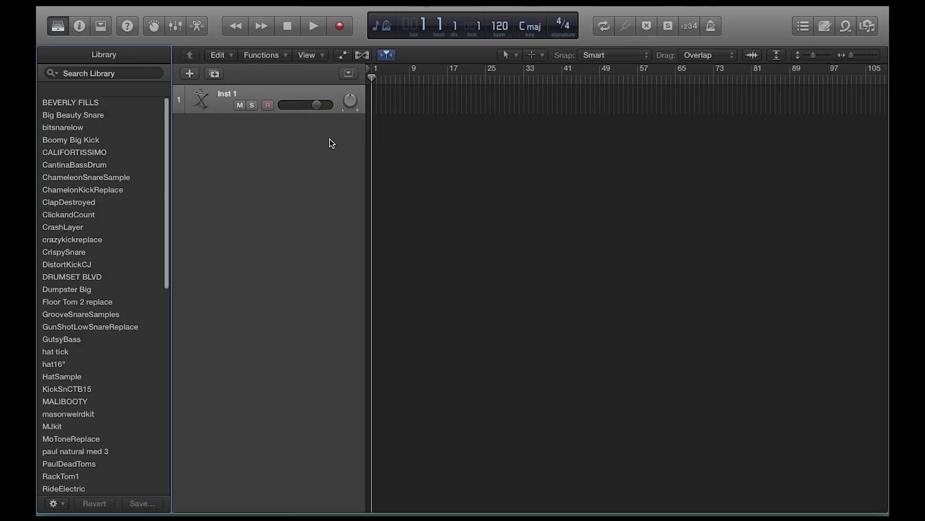
- Reopen the Library, scroll down and load the TempoSounds patch onto the track
{"action": "left_click", "coordinate": [58, 26]}
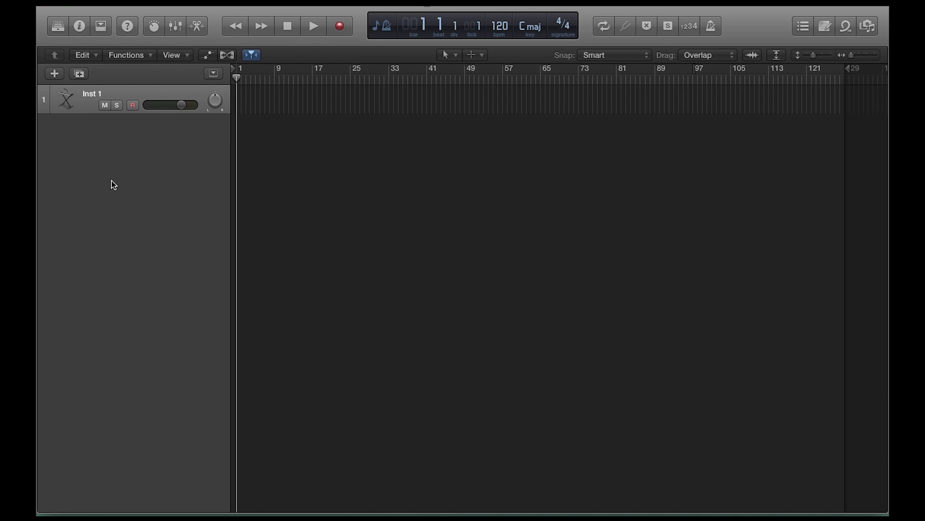
{"action": "left_click", "coordinate": [58, 28]}
{"action": "scroll", "coordinate": [130, 174], "scroll_direction": "down", "scroll_amount": 10}
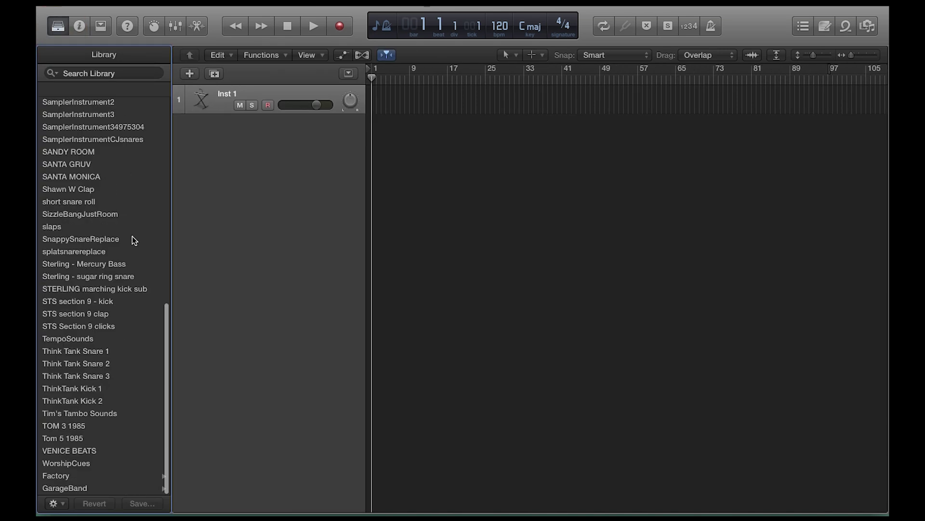
{"action": "scroll", "coordinate": [126, 263], "scroll_direction": "up", "scroll_amount": 10}
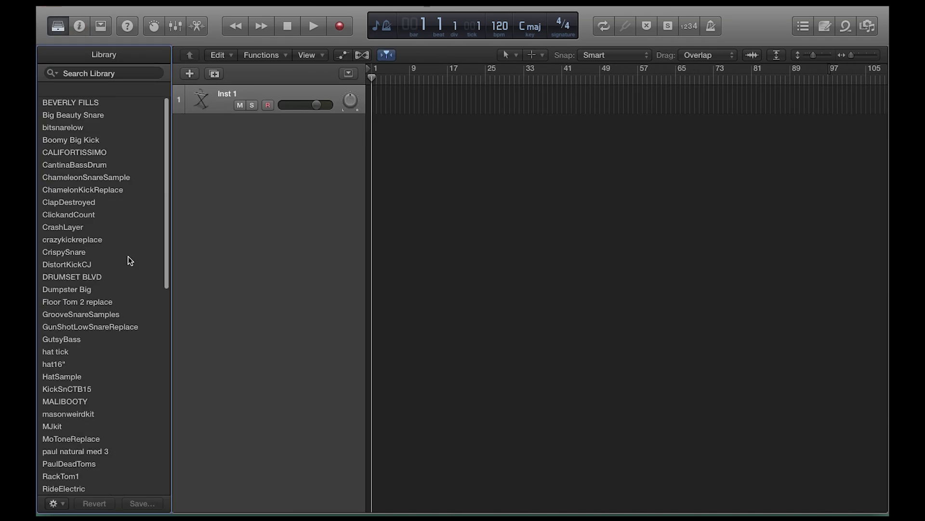
{"action": "scroll", "coordinate": [127, 253], "scroll_direction": "down", "scroll_amount": 10}
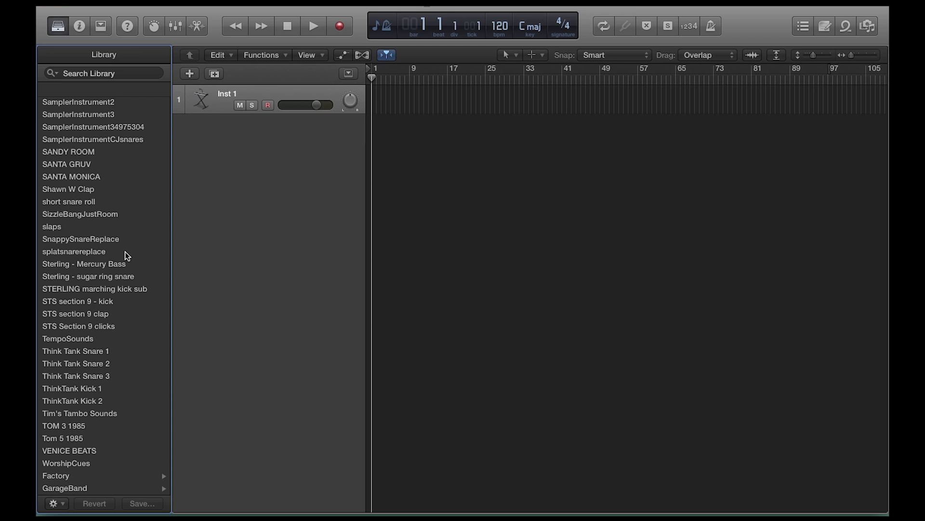
{"action": "scroll", "coordinate": [127, 255], "scroll_direction": "up", "scroll_amount": 10}
{"action": "scroll", "coordinate": [124, 254], "scroll_direction": "down", "scroll_amount": 10}
{"action": "left_click", "coordinate": [81, 340]}
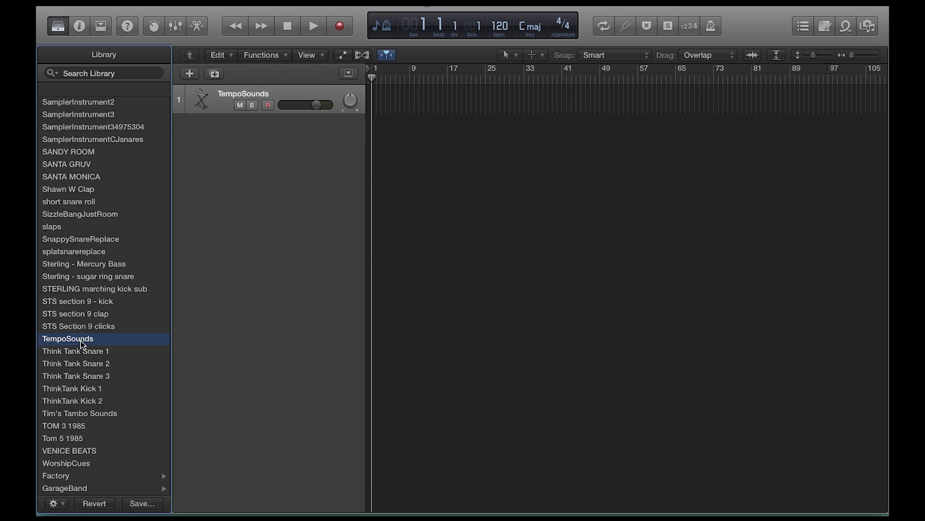
- Record-enable the track and bring up Musical Typing with Cmd-K
{"action": "left_click", "coordinate": [268, 105]}
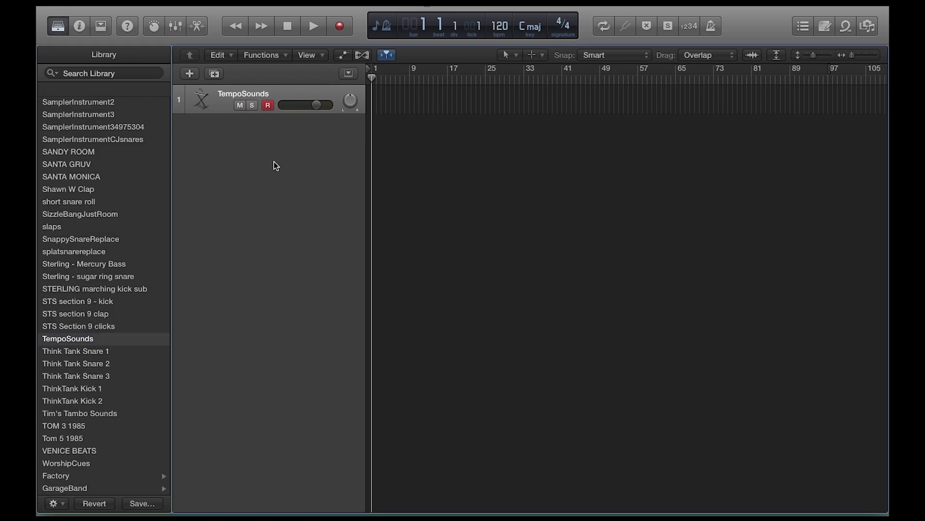
{"action": "left_click", "coordinate": [318, 185], "text": "super"}
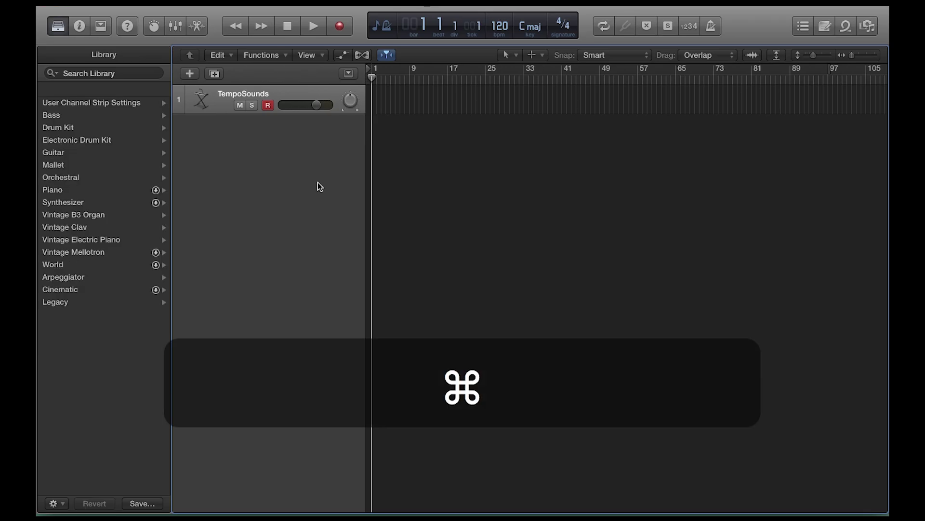
{"action": "key", "text": "super+k"}
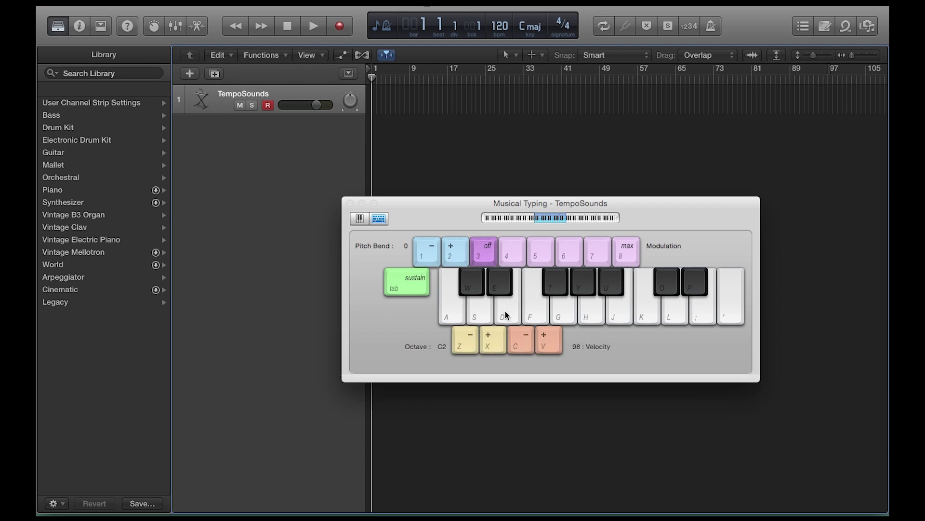
- Set Musical Typing to octave C1 and velocity 127, auditioning TempoSounds notes
{"action": "left_click", "coordinate": [451, 313]}
{"action": "left_click", "coordinate": [471, 284]}
{"action": "left_click", "coordinate": [481, 308]}
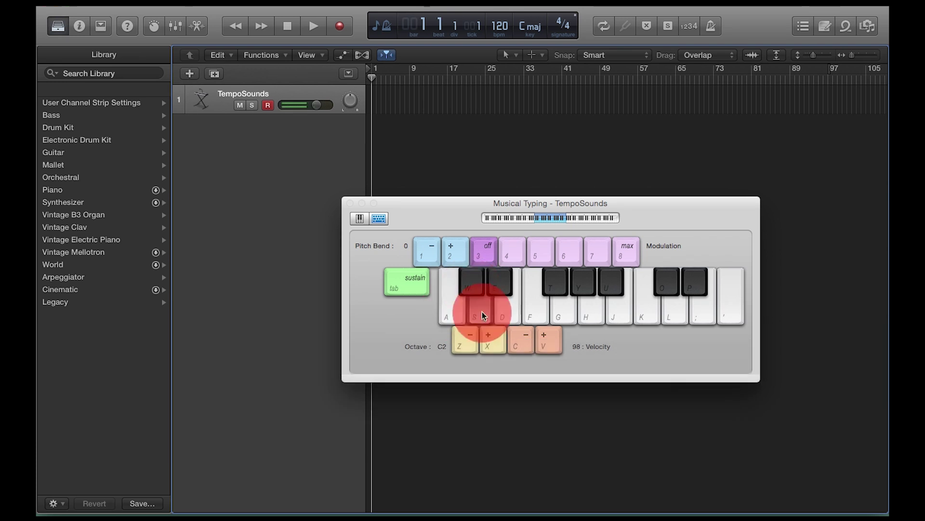
{"action": "left_click", "coordinate": [466, 343]}
{"action": "left_click", "coordinate": [471, 292]}
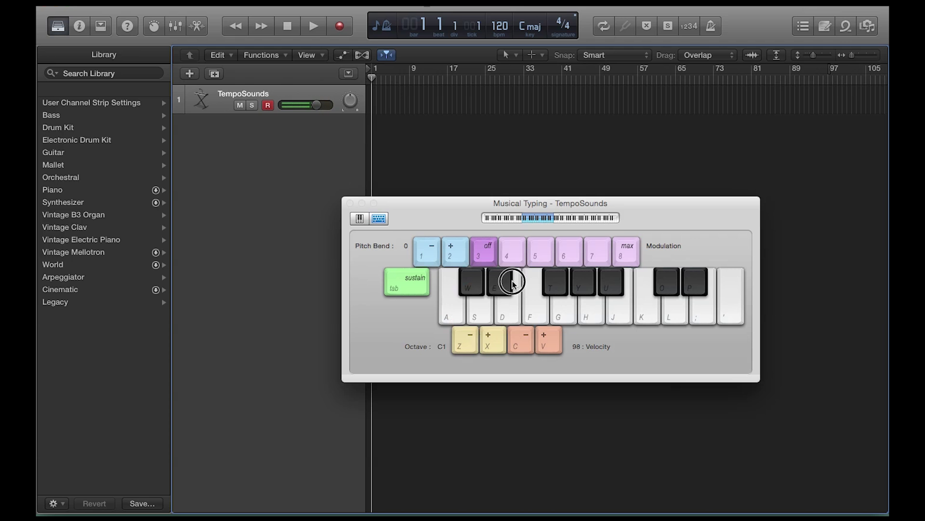
{"action": "left_click", "coordinate": [513, 304]}
{"action": "left_click", "coordinate": [565, 311]}
{"action": "left_click", "coordinate": [467, 302]}
{"action": "left_click", "coordinate": [490, 295]}
{"action": "left_click", "coordinate": [543, 312]}
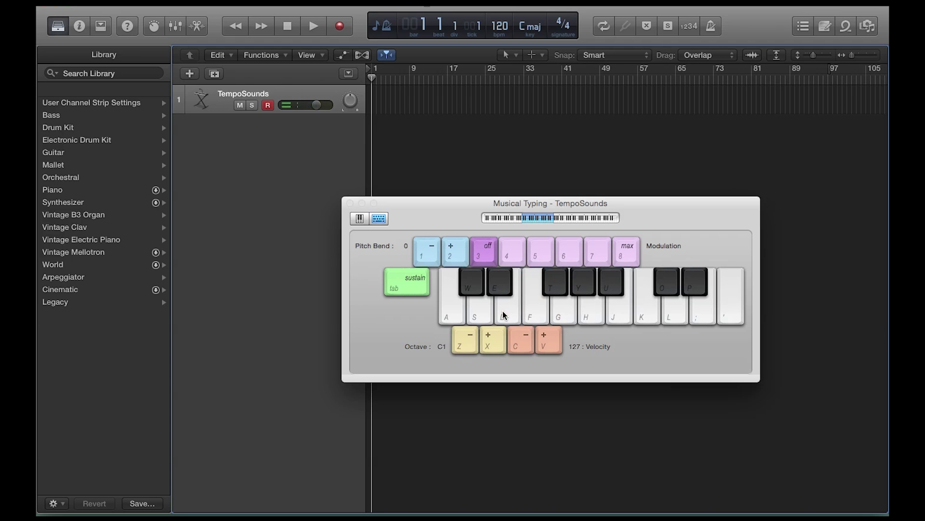
- Record a run of snare notes with the A, W, S, E, D, F and T keys
{"action": "key", "text": "a"}
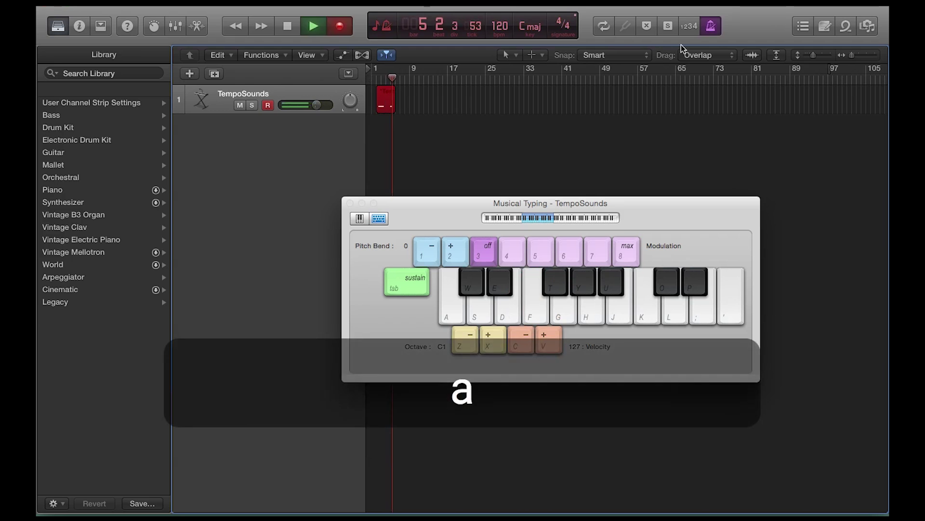
{"action": "key", "text": "w"}
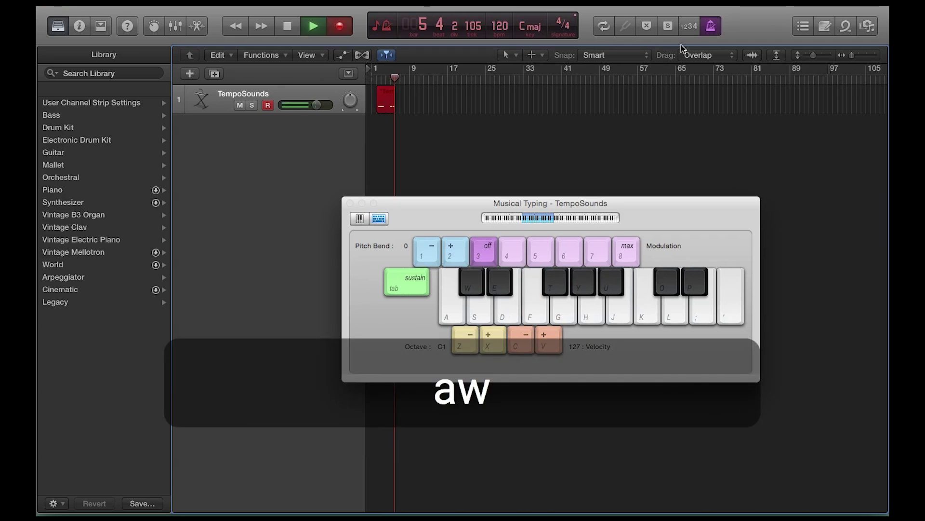
{"action": "key", "text": "a"}
{"action": "key", "text": "w"}
{"action": "key", "text": "s"}
{"action": "key", "text": "e"}
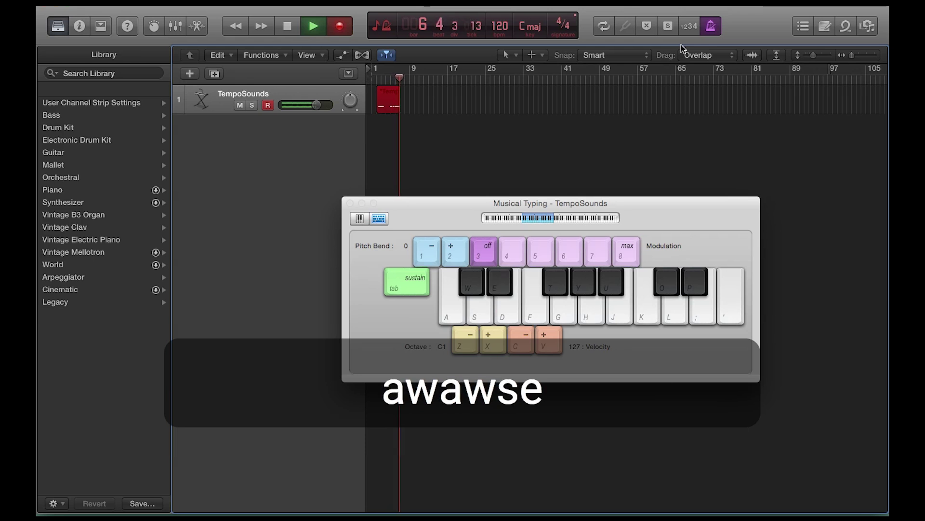
{"action": "key", "text": "d"}
{"action": "key", "text": "t"}
{"action": "key", "text": "f"}
{"action": "key", "text": "d"}
{"action": "key", "text": "f"}
{"action": "key", "text": "t"}
{"action": "key", "text": "f"}
{"action": "key", "text": "t"}
{"action": "key", "text": "f"}
{"action": "key", "text": "t"}
{"action": "key", "text": "f"}
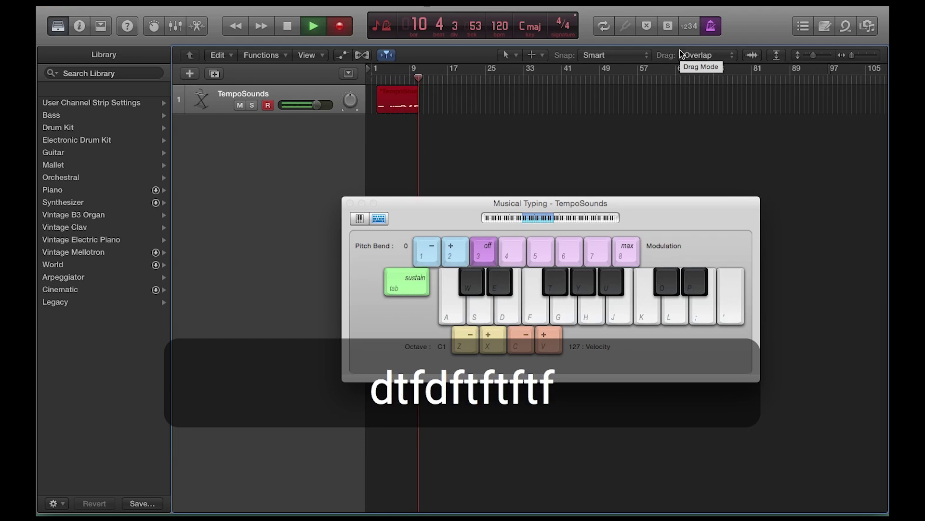
{"action": "key", "text": "d"}
{"action": "key", "text": "f"}
{"action": "key", "text": "t"}
{"action": "key", "text": "f"}
{"action": "key", "text": "t"}
{"action": "key", "text": "f"}
{"action": "key", "text": "t"}
{"action": "key", "text": "f"}
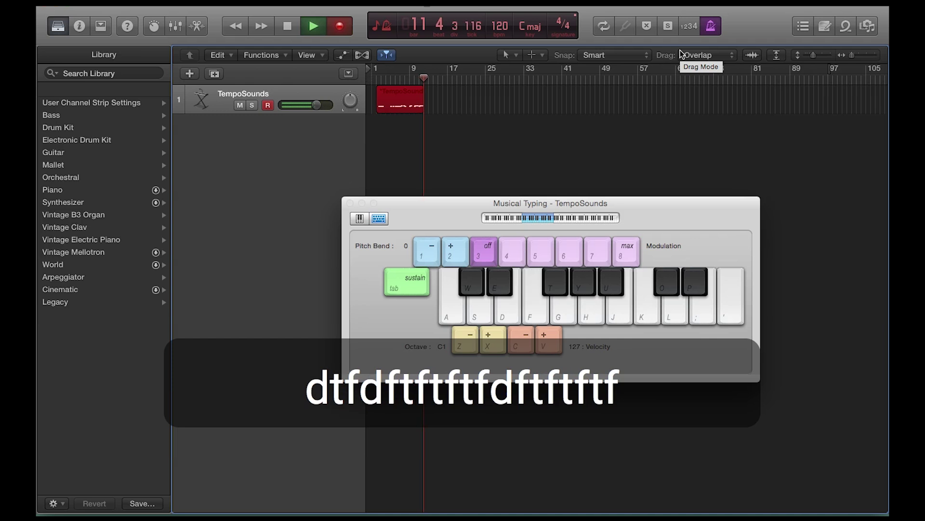
- Stop recording and Option-drag the region onto a new second TempoSounds track
{"action": "key", "text": "space"}
{"action": "key", "text": "super+k"}
{"action": "left_click_drag", "start_coordinate": [403, 101], "coordinate": [413, 149]}
- Quantize all 34 notes of the recorded region to 1/16 Note in the Piano Roll
{"action": "left_click", "coordinate": [399, 94]}
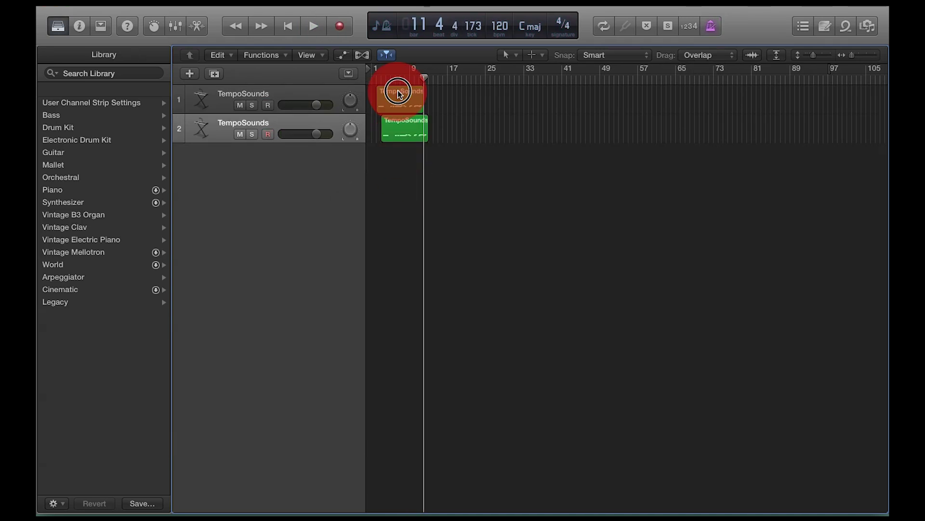
{"action": "key", "text": "p"}
{"action": "key", "text": "super+a"}
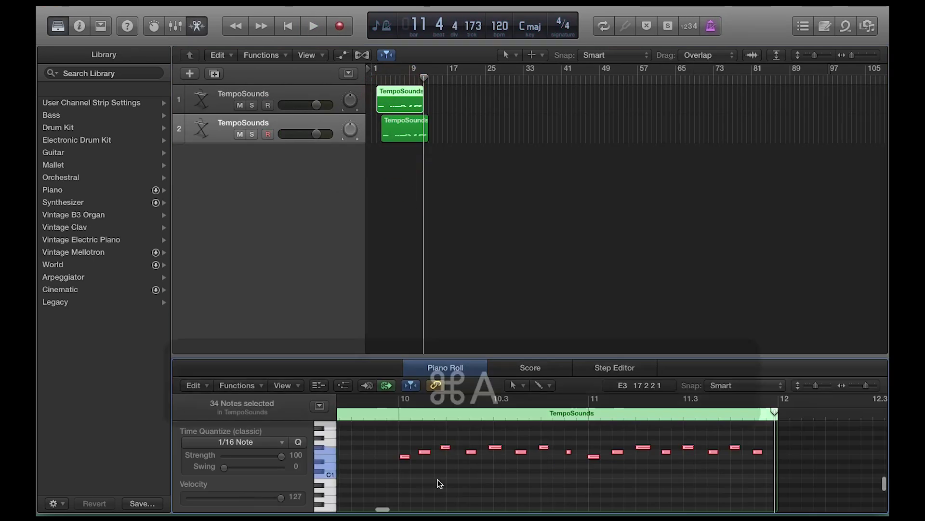
{"action": "left_click", "coordinate": [387, 498]}
{"action": "key", "text": "super+a"}
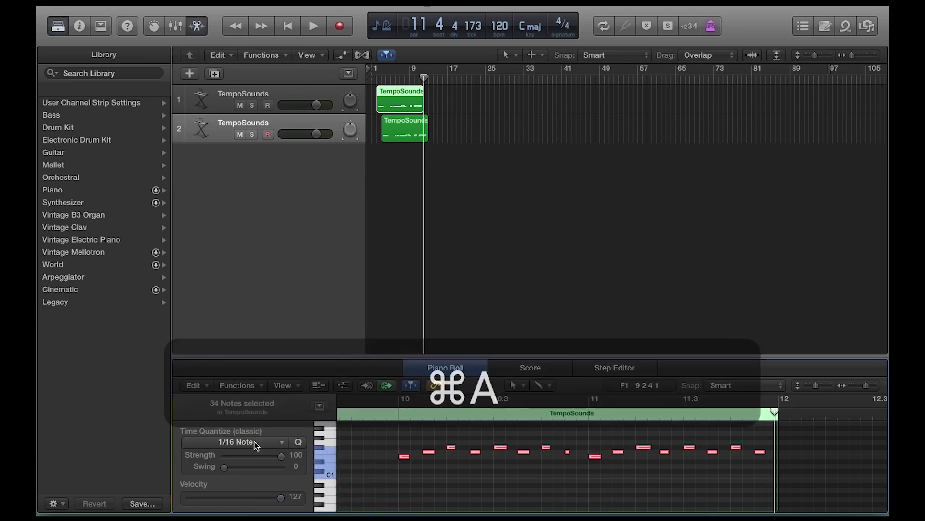
{"action": "left_click", "coordinate": [256, 443]}
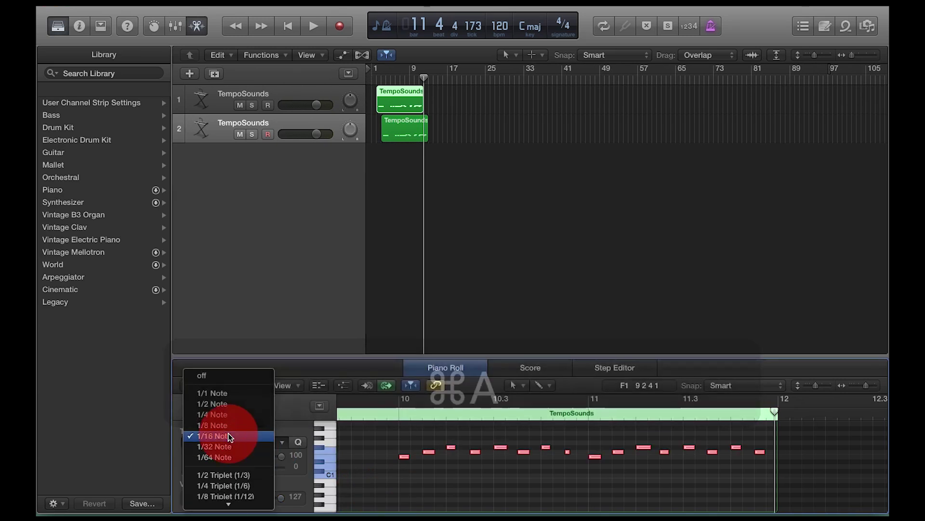
{"action": "key", "text": "Return"}
- Split the region, play it back, and repeat the track 2 region to bar 29
{"action": "left_click", "coordinate": [624, 409]}
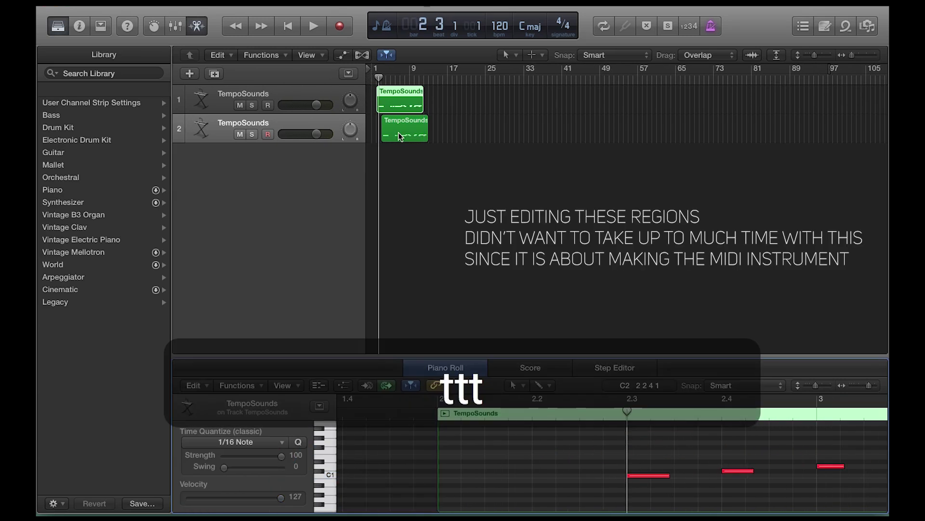
{"action": "key", "text": "super+t"}
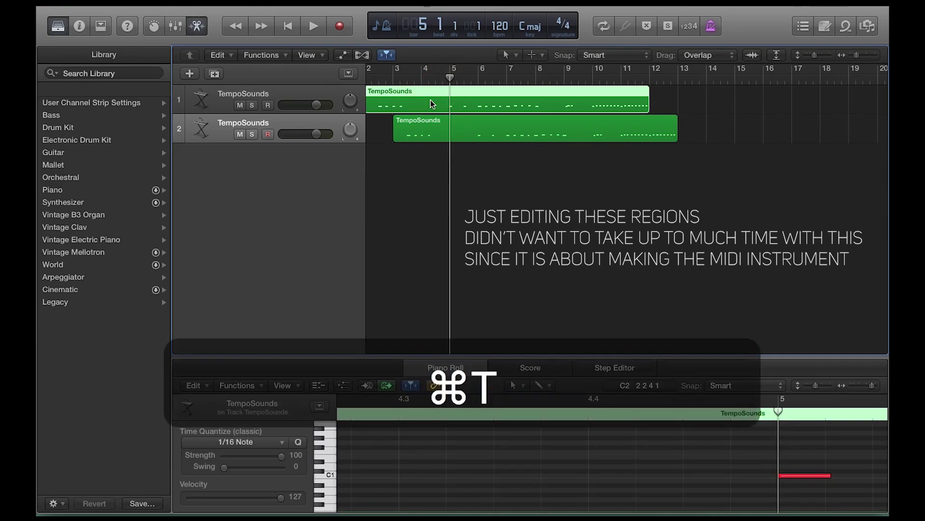
{"action": "key", "text": "Return"}
{"action": "key", "text": "space"}
{"action": "key", "text": "space"}
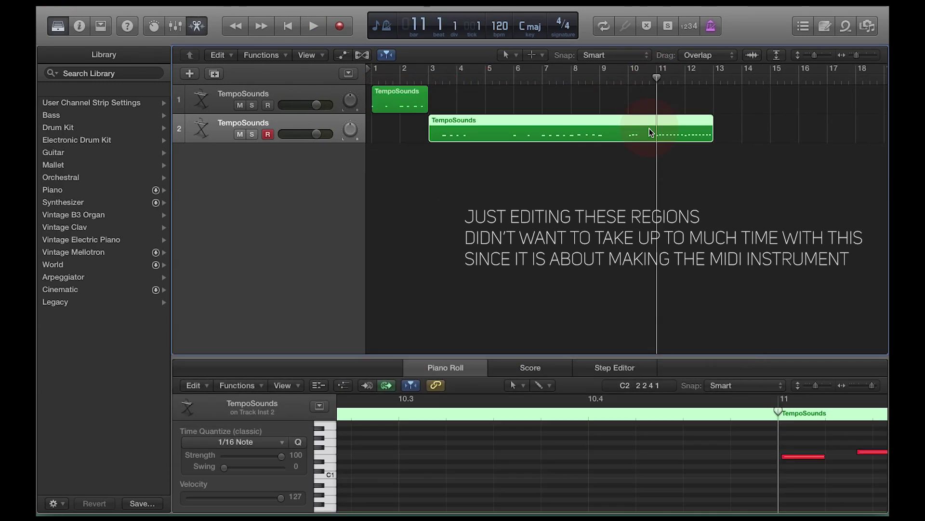
{"action": "left_click", "coordinate": [497, 469]}
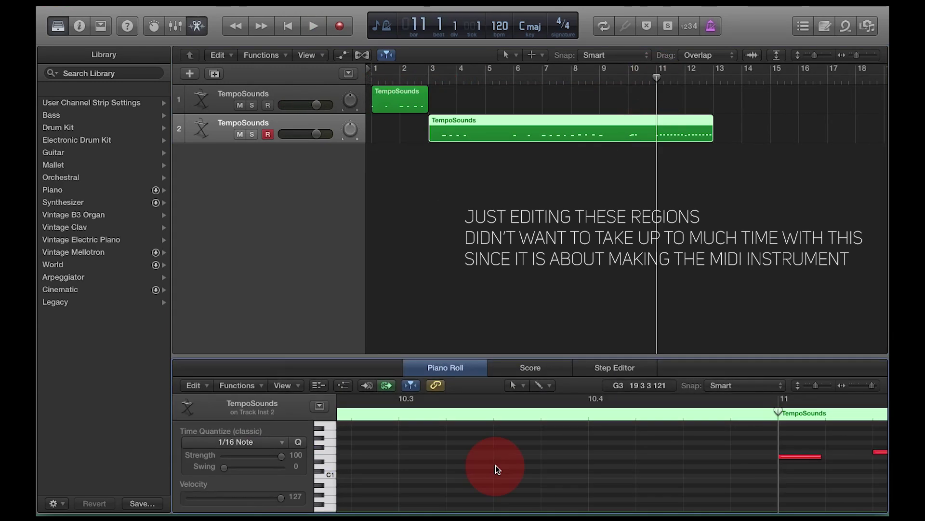
{"action": "key", "text": "BackSpace"}
{"action": "key", "text": "r"}
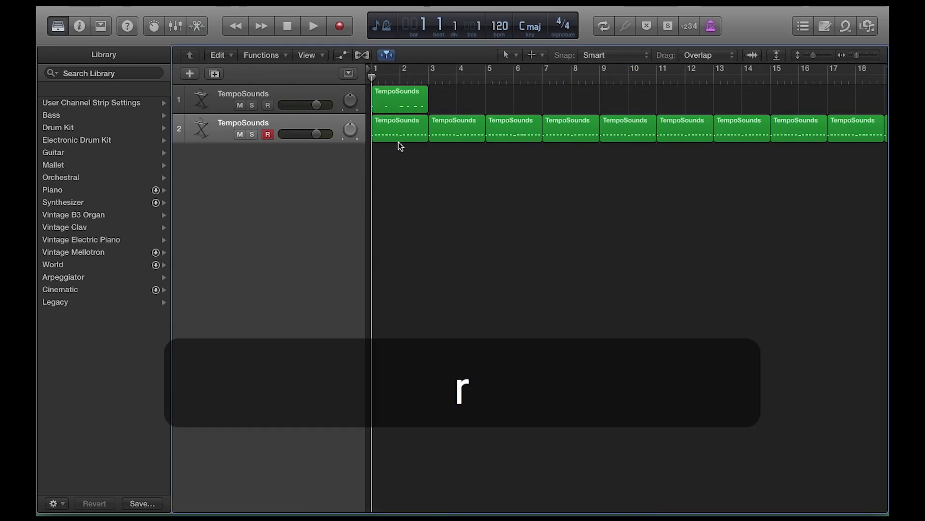
{"action": "key", "text": "r"}
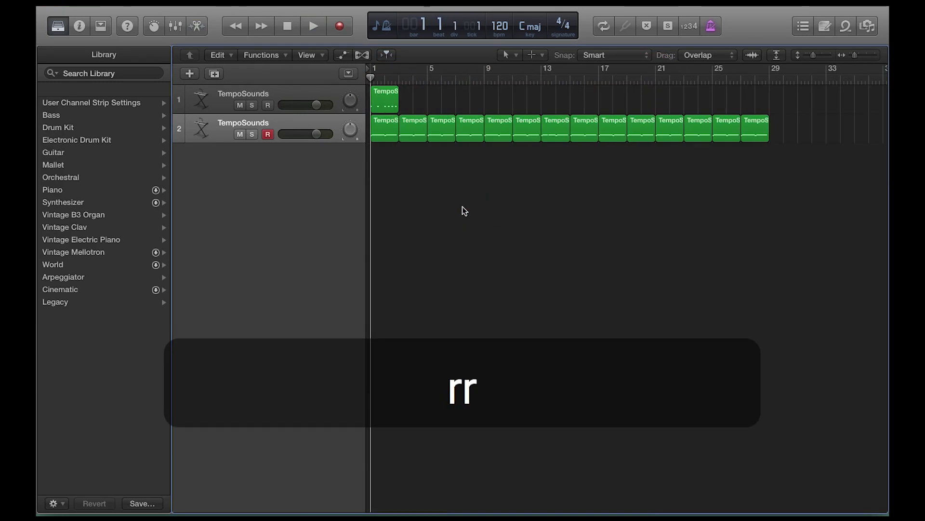
- Audition the clicks with the tempo dragged down to 102 and then 63 bpm
{"action": "left_click_drag", "start_coordinate": [500, 27], "coordinate": [498, 64]}
{"action": "key", "text": "space"}
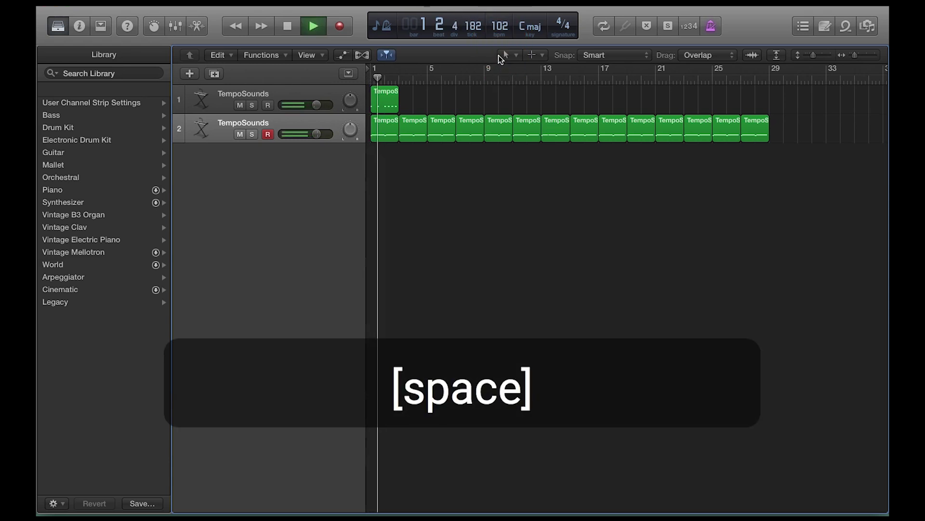
{"action": "key", "text": "space"}
{"action": "left_click_drag", "start_coordinate": [505, 31], "coordinate": [500, 80]}
{"action": "key", "text": "space"}
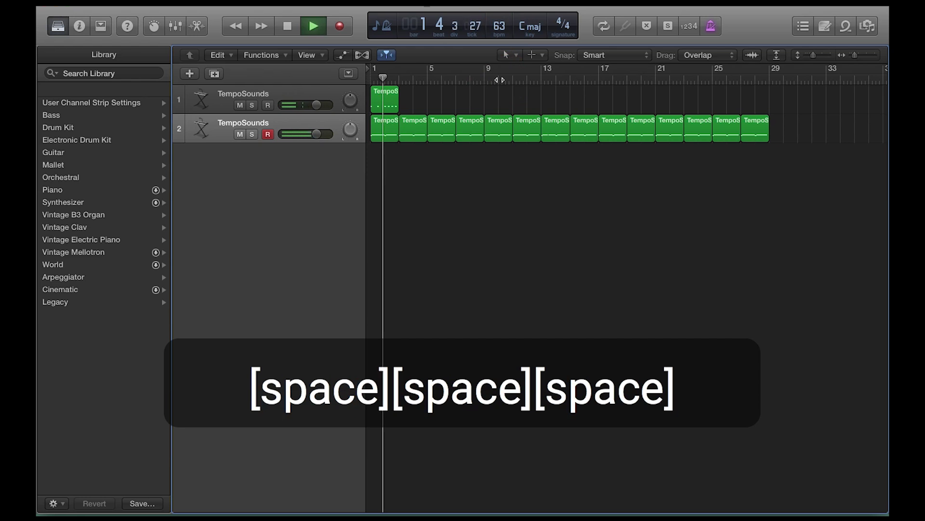
{"action": "key", "text": "space"}
{"action": "key", "text": "Return"}
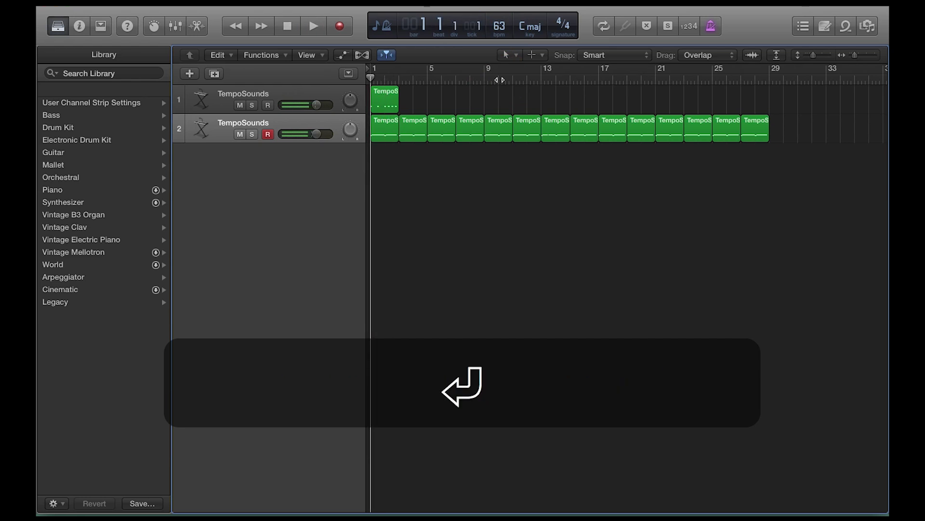
- Set the project tempo back to 120 bpm
{"action": "double_click", "coordinate": [499, 26]}
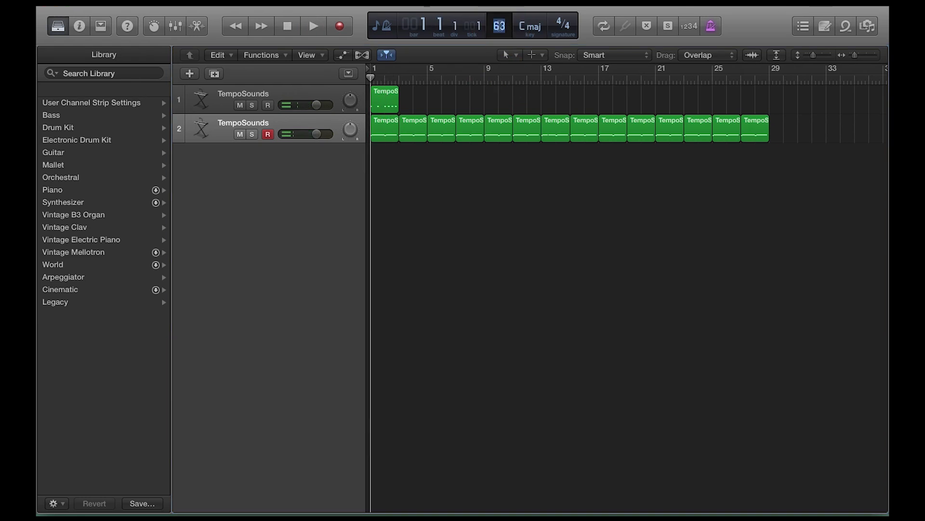
{"action": "type", "text": "120"}
{"action": "key", "text": "Return"}
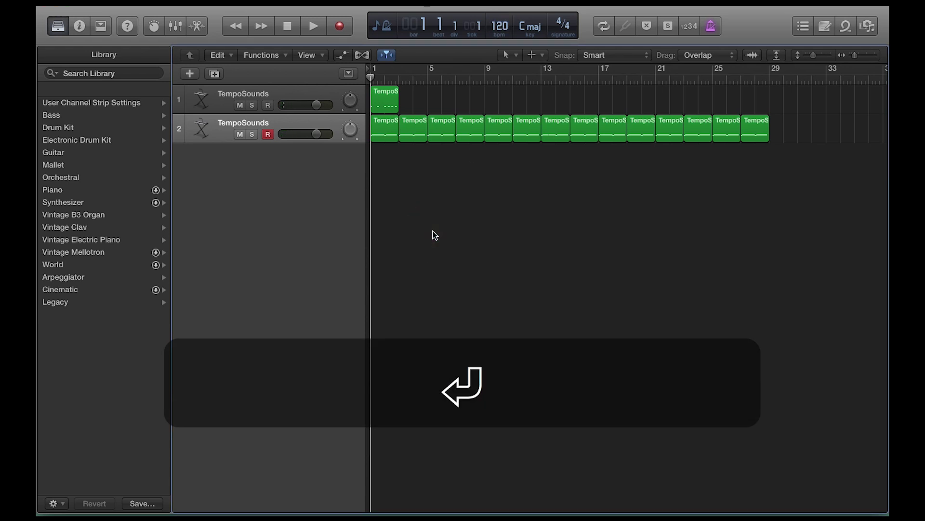
{"action": "key", "text": "Return"}
{"action": "key", "text": "Return"}
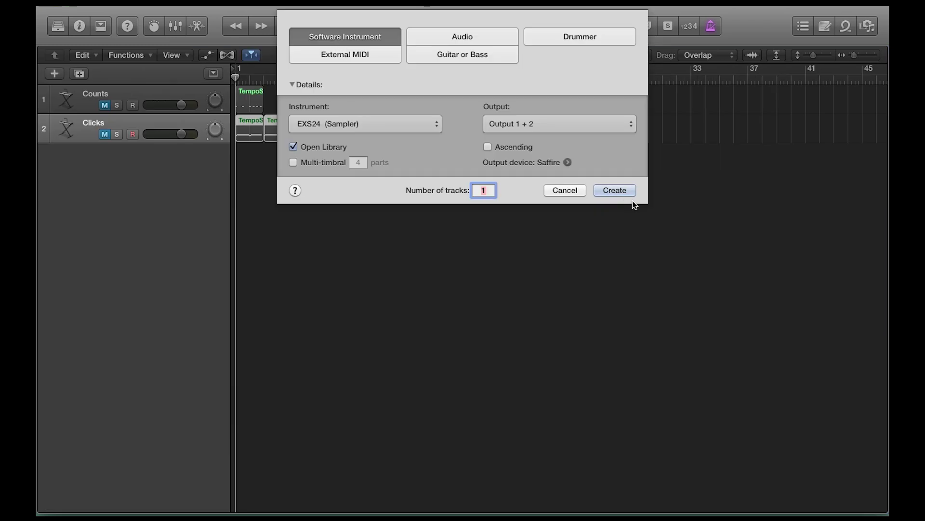
- Create an EXS24 instrument track without opening the Library, then close the plug-in window
{"action": "left_click", "coordinate": [342, 148]}
{"action": "left_click", "coordinate": [595, 192]}
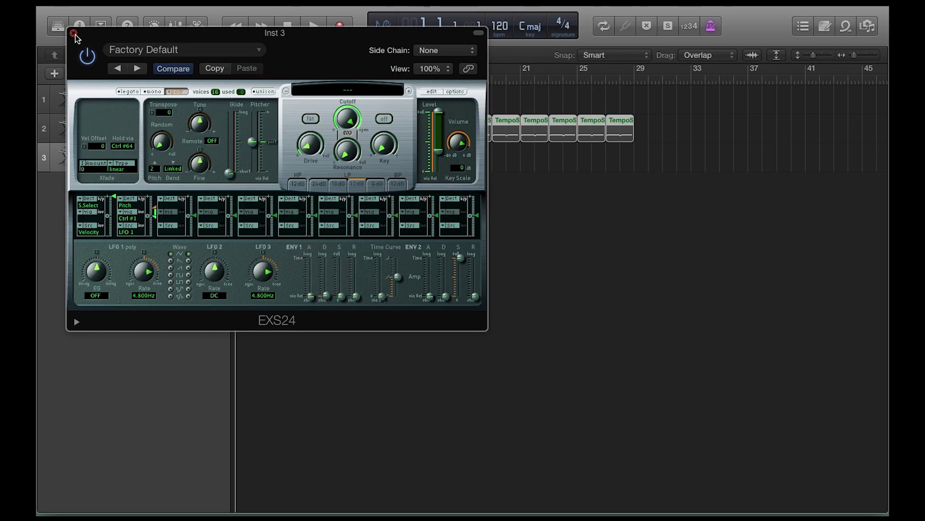
{"action": "left_click", "coordinate": [74, 31]}
- Record-enable the Inst 3 track and rename it 'New ESX24'
{"action": "left_click", "coordinate": [82, 159]}
{"action": "left_click", "coordinate": [132, 163]}
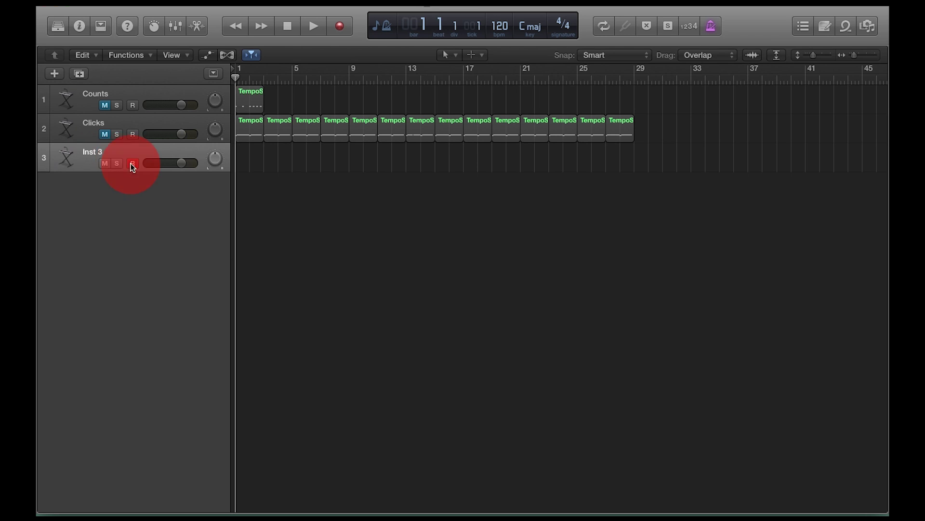
{"action": "double_click", "coordinate": [87, 152]}
{"action": "type", "text": "New "}
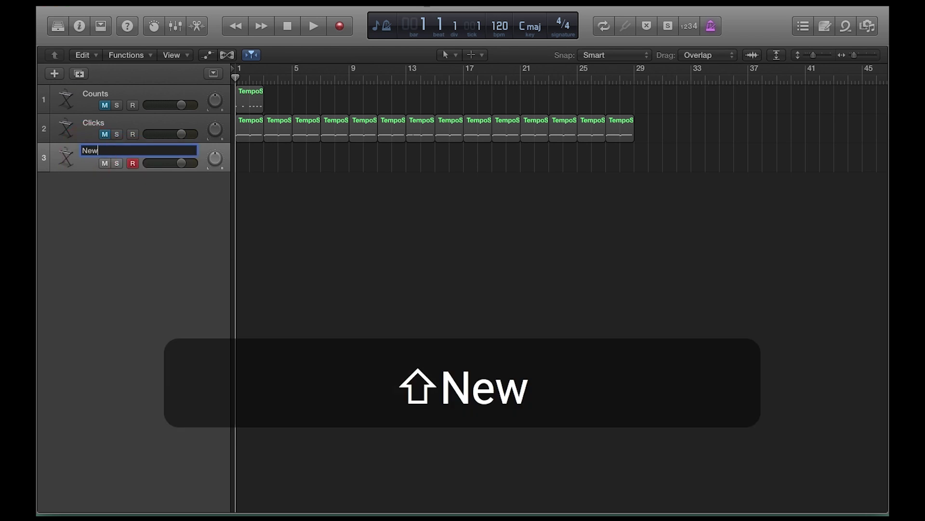
{"action": "type", "text": "ESX"}
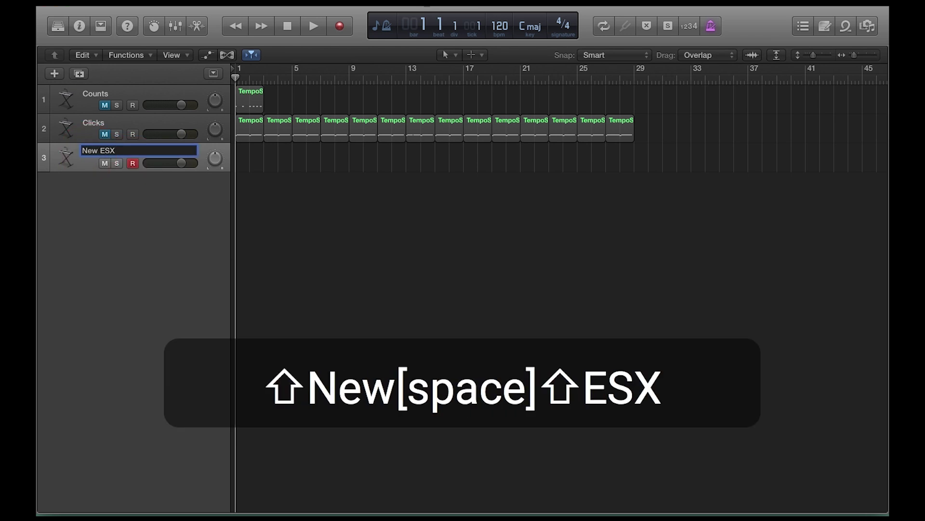
{"action": "type", "text": "24"}
{"action": "key", "text": "Return"}
{"action": "left_click", "coordinate": [252, 208]}
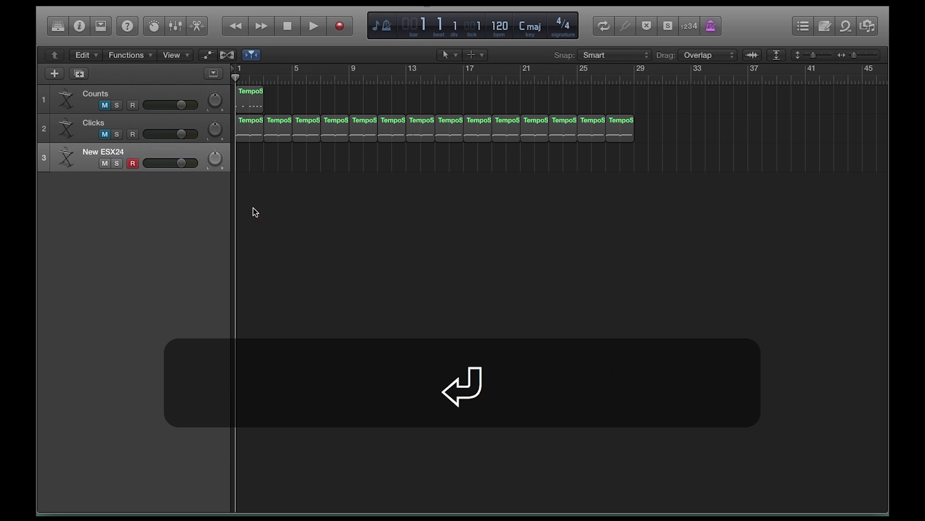
{"action": "key", "text": "Return"}
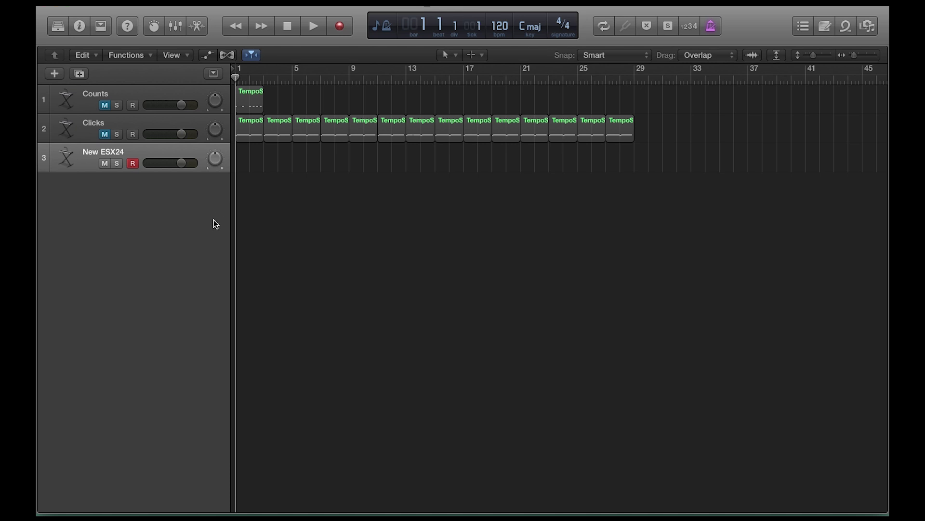
- Show the Inspector and open the EXS24 Instrument Editor from the channel strip's sampler slot
{"action": "left_click", "coordinate": [81, 28]}
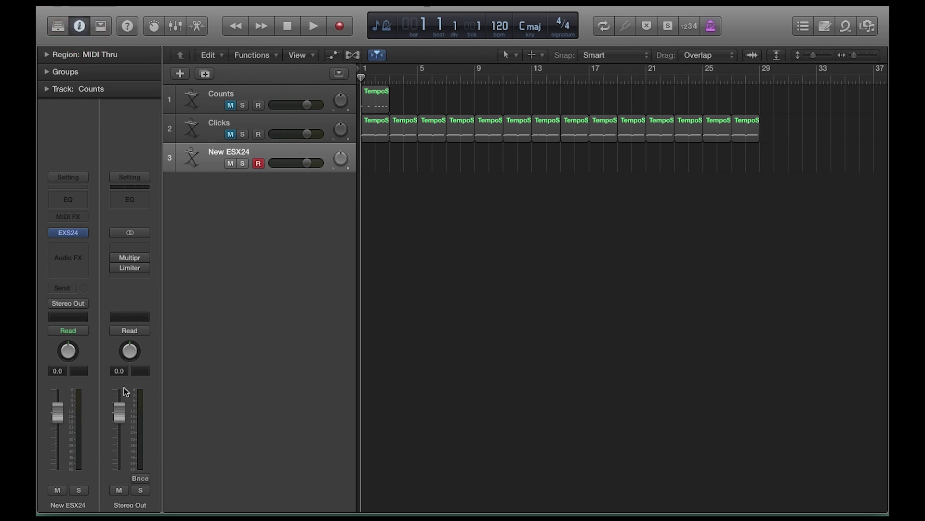
{"action": "mouse_move", "coordinate": [77, 236]}
{"action": "left_click", "coordinate": [68, 233]}
{"action": "left_click_drag", "start_coordinate": [254, 29], "coordinate": [432, 42]}
{"action": "left_click", "coordinate": [70, 236]}
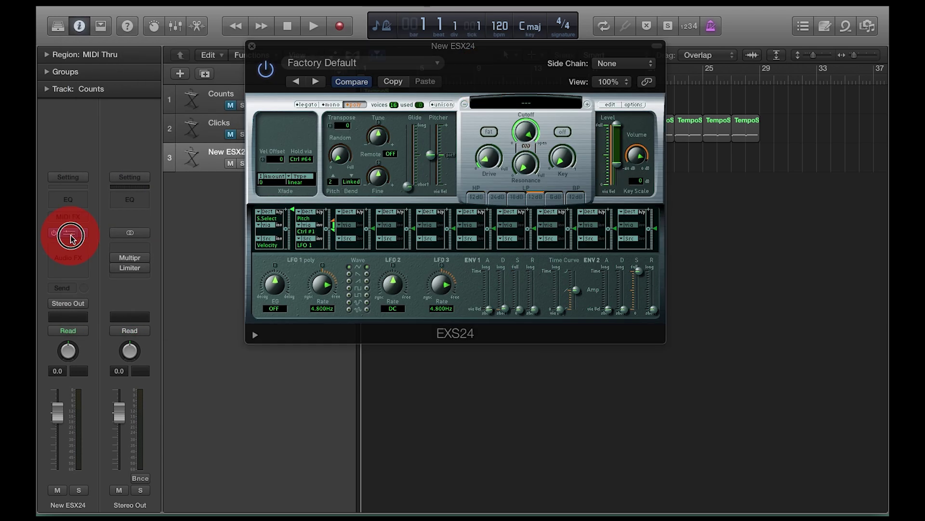
{"action": "left_click", "coordinate": [516, 86]}
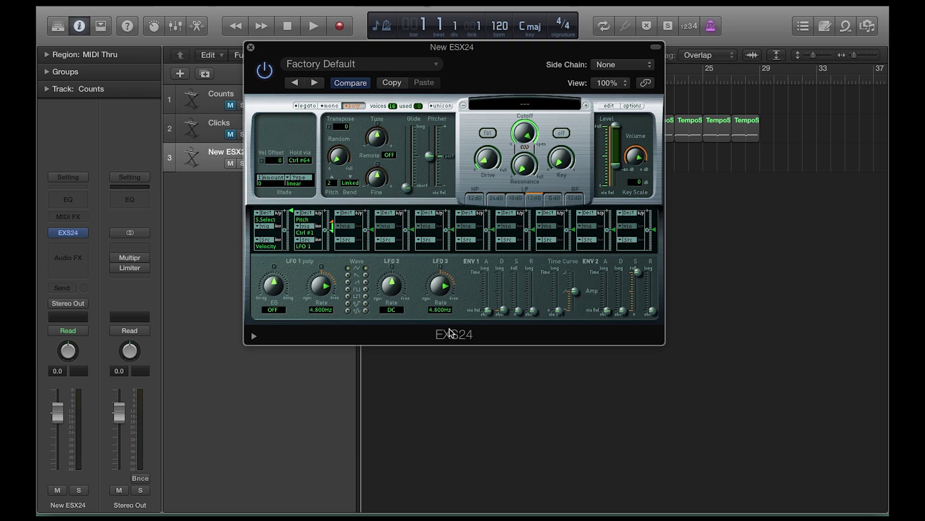
{"action": "left_click", "coordinate": [608, 106]}
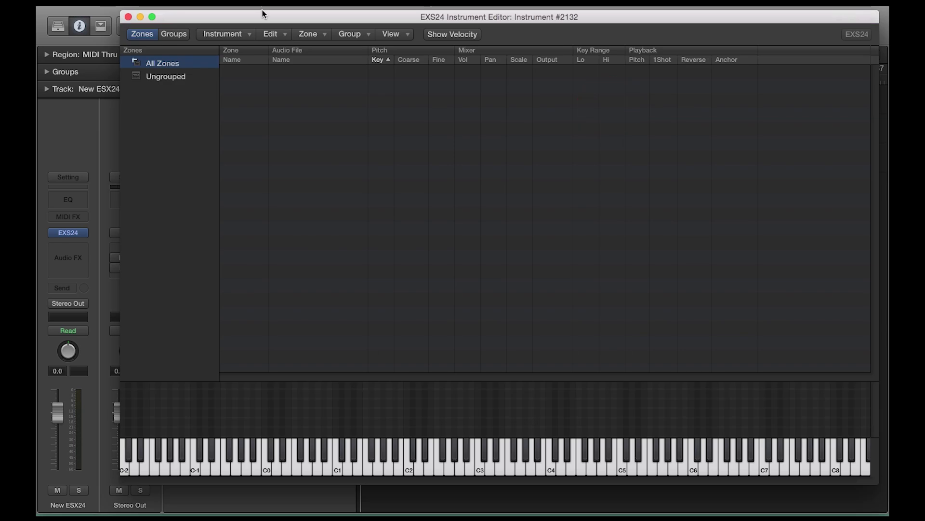
- Browse to Samples > TS STERLOID SAMPLES > 02 SNARE > LEBRONZE JAMES > BIG and preview LEBRONZE BIG V08e.wav
{"action": "left_click_drag", "start_coordinate": [494, 21], "coordinate": [449, 27]}
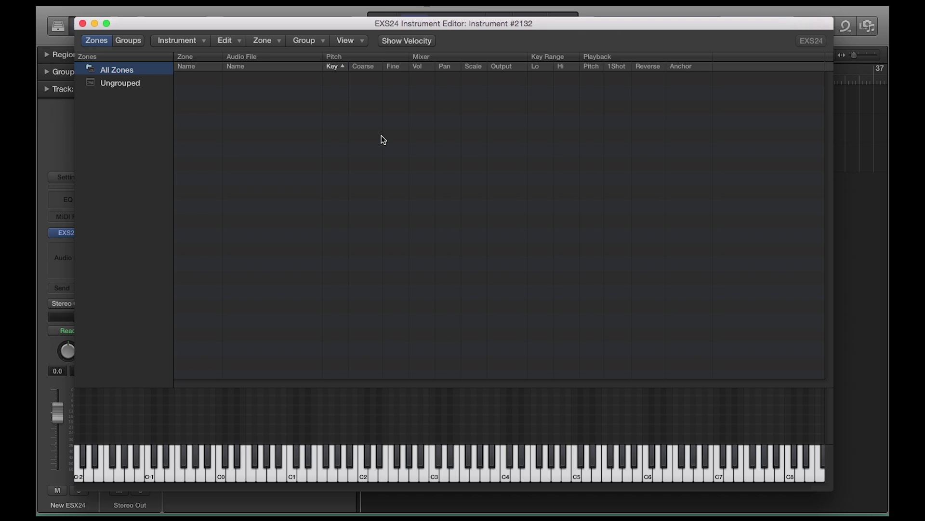
{"action": "double_click", "coordinate": [343, 210]}
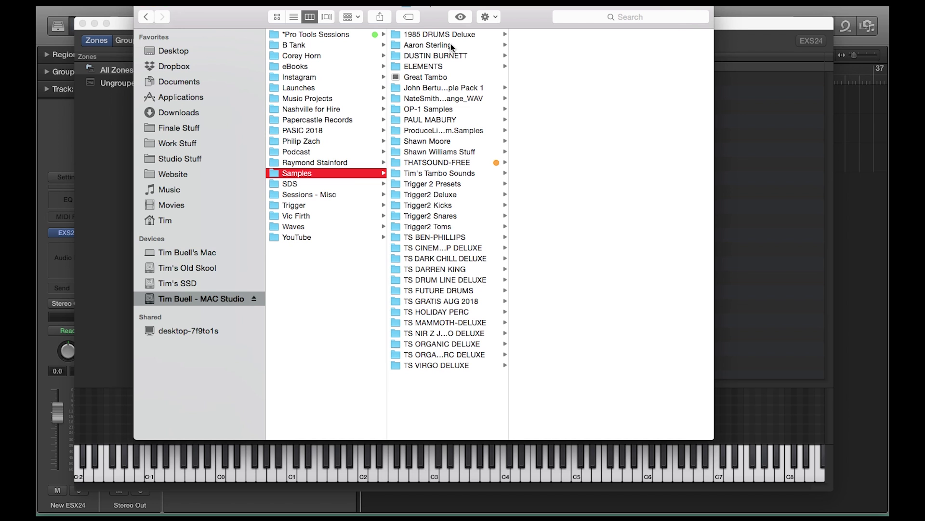
{"action": "left_click", "coordinate": [451, 44]}
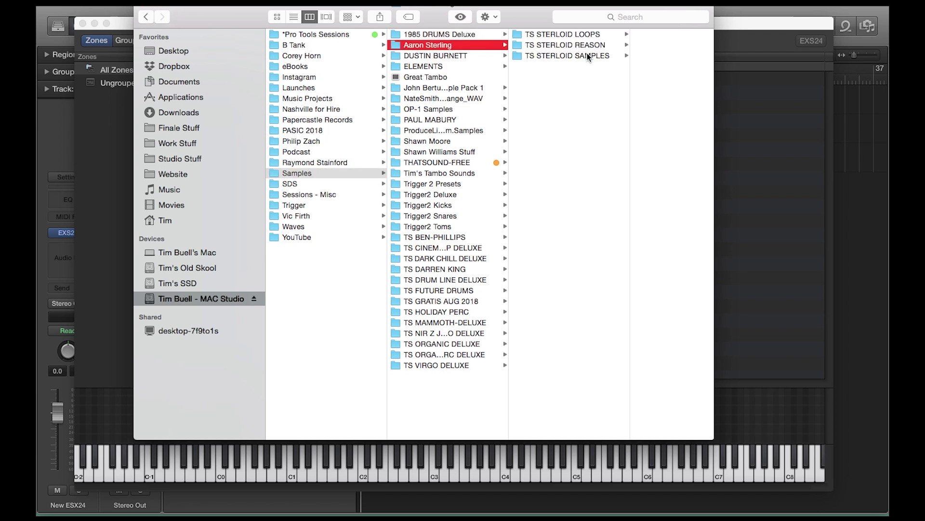
{"action": "left_click", "coordinate": [587, 54]}
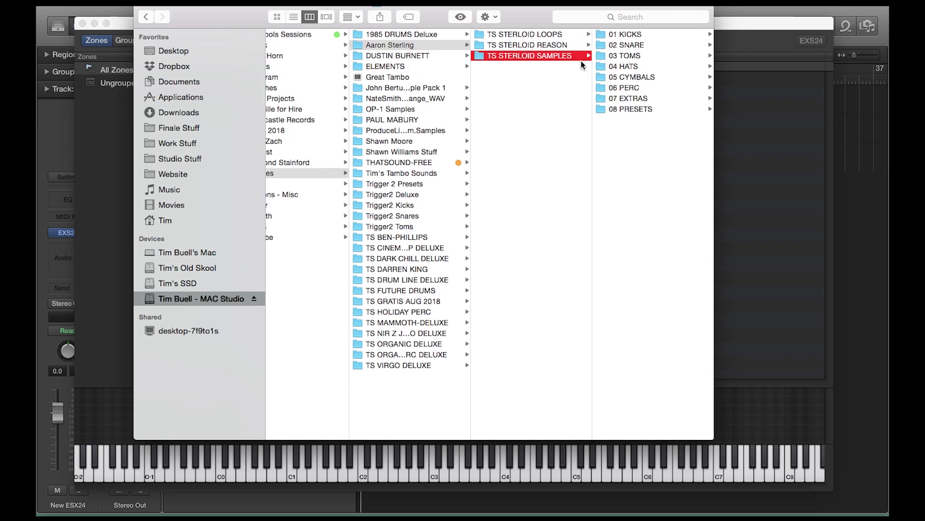
{"action": "left_click", "coordinate": [636, 44]}
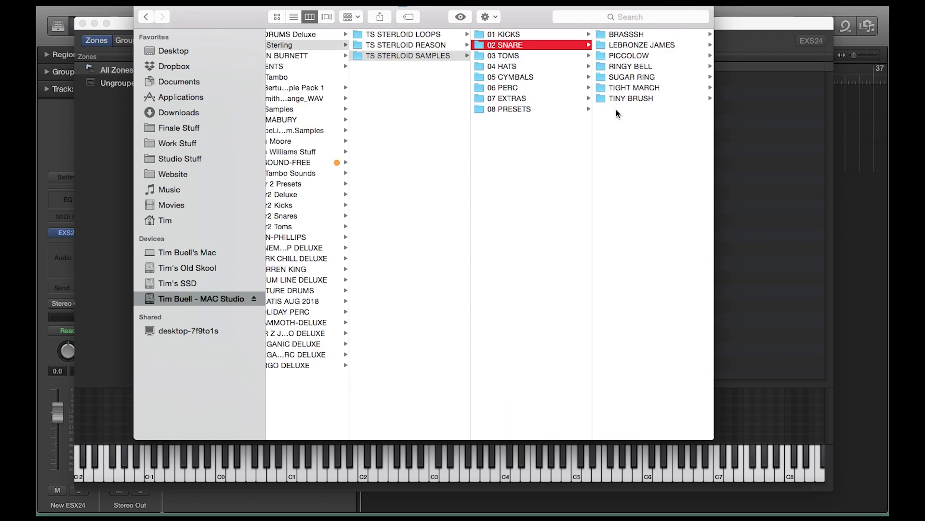
{"action": "left_click", "coordinate": [634, 45]}
{"action": "left_click", "coordinate": [628, 35]}
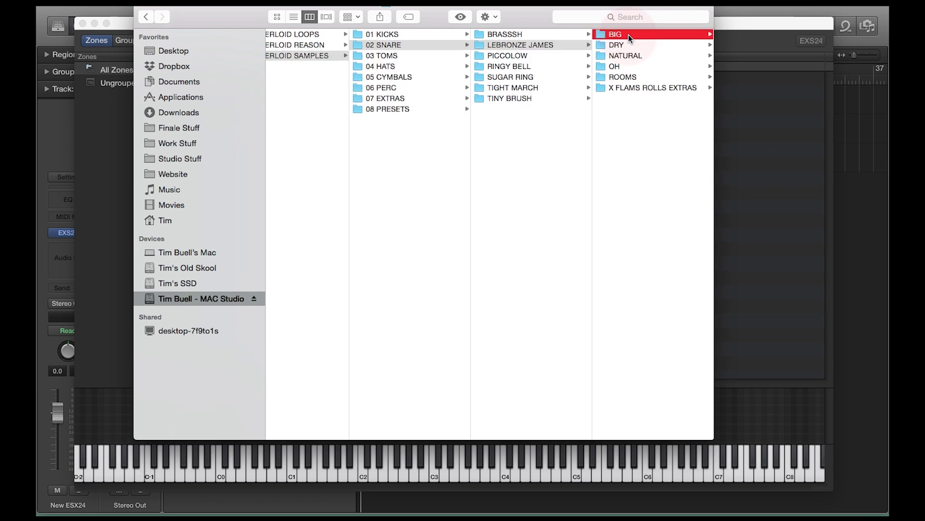
{"action": "left_click_drag", "start_coordinate": [582, 21], "coordinate": [572, 54]}
{"action": "scroll", "coordinate": [692, 164], "scroll_direction": "down", "scroll_amount": 3}
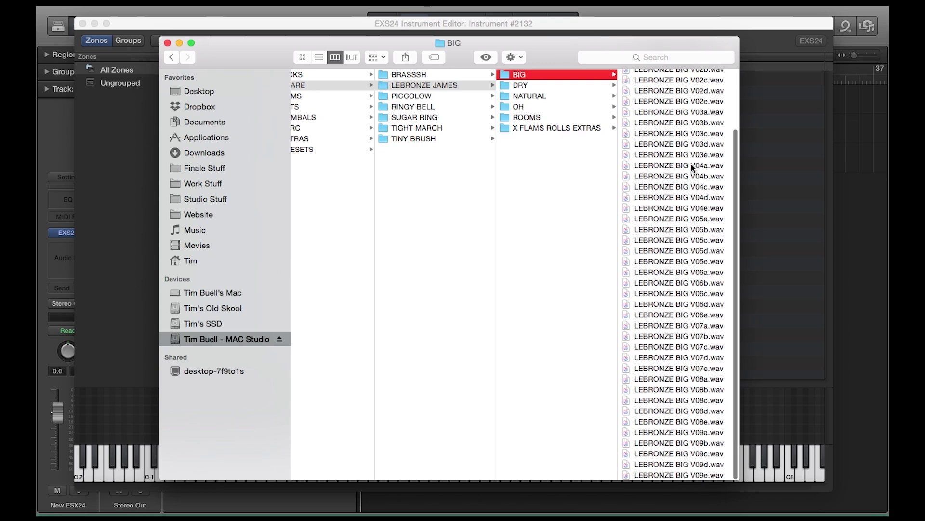
{"action": "left_click", "coordinate": [679, 421]}
{"action": "key", "text": "space"}
{"action": "key", "text": "space"}
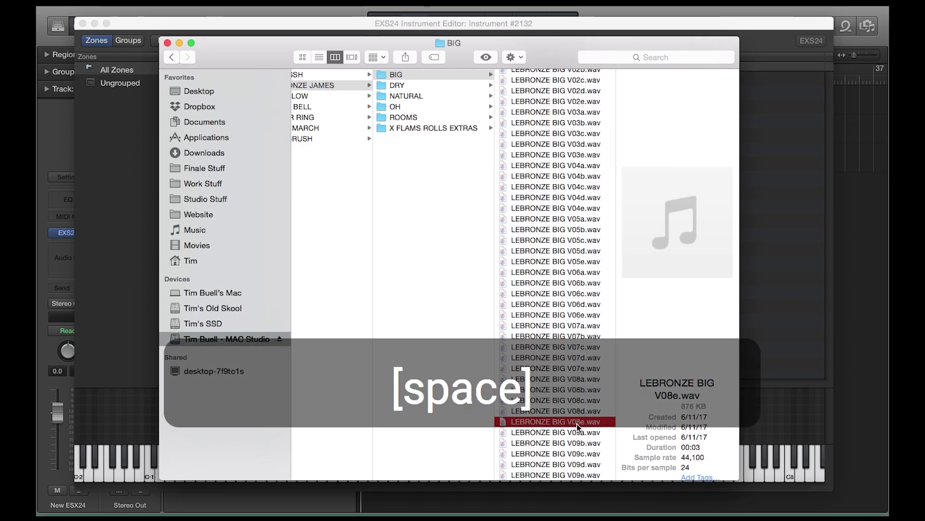
- Drag LEBRONZE BIG V08e.wav into the EXS24 zone list as Zone #1 and select its root key
{"action": "left_click_drag", "start_coordinate": [540, 55], "coordinate": [737, 14]}
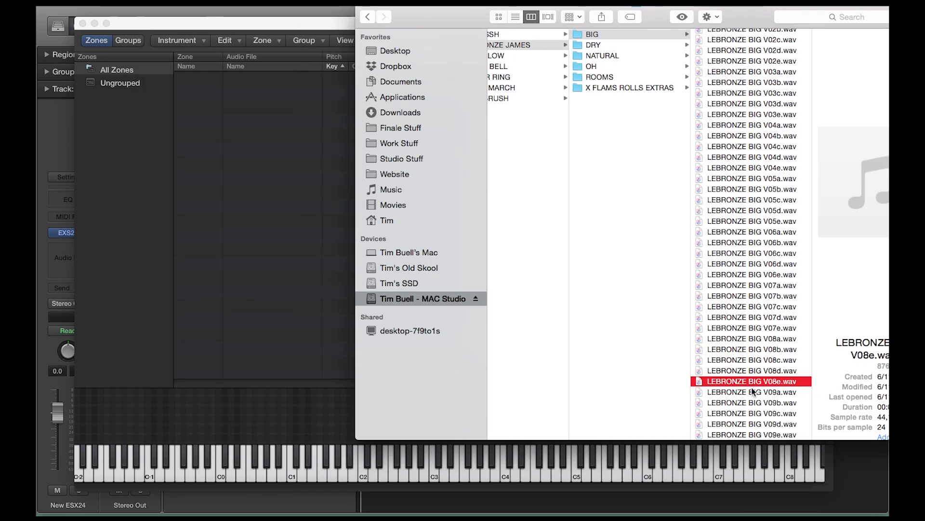
{"action": "left_click_drag", "start_coordinate": [752, 383], "coordinate": [208, 81]}
{"action": "key", "text": "super+Tab"}
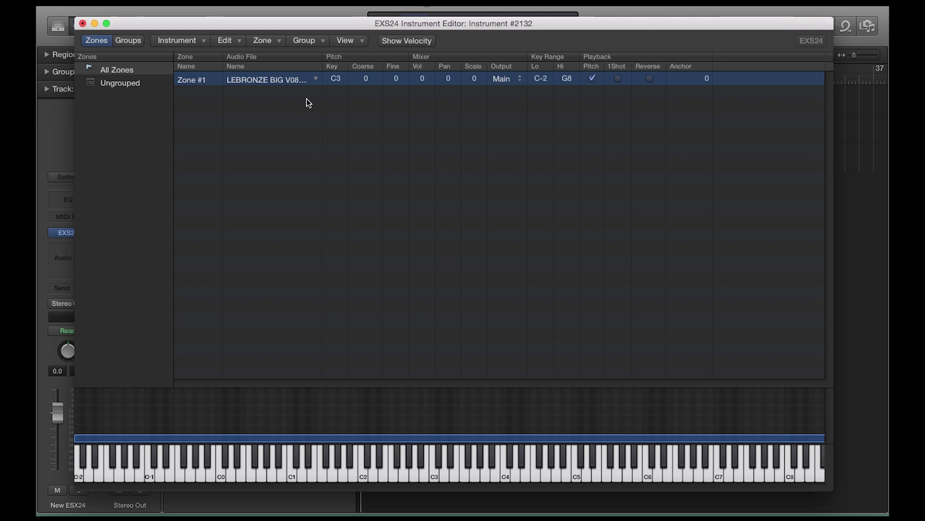
{"action": "left_click", "coordinate": [340, 80]}
- Set Zone #1's root key, low key and high key all to C1
{"action": "left_click", "coordinate": [339, 80]}
{"action": "left_click", "coordinate": [336, 79]}
{"action": "type", "text": "C1"}
{"action": "key", "text": "Return"}
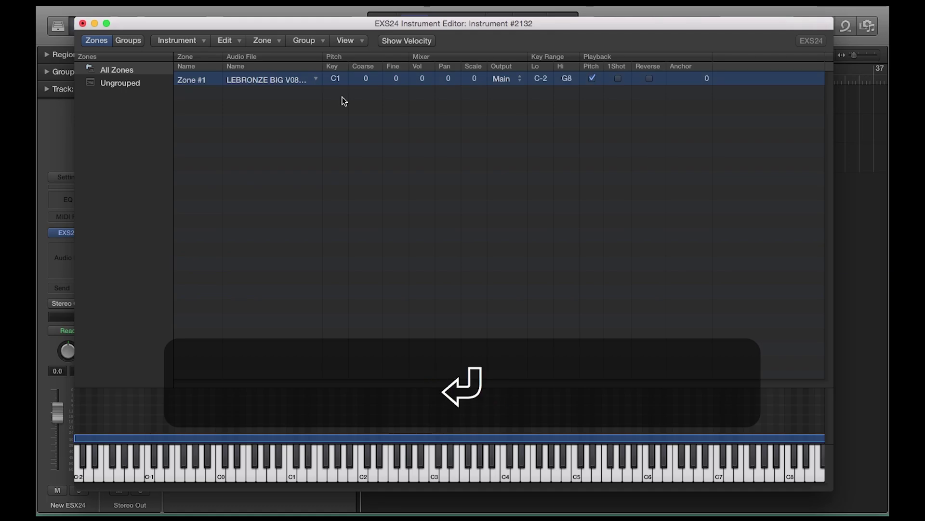
{"action": "left_click", "coordinate": [542, 78]}
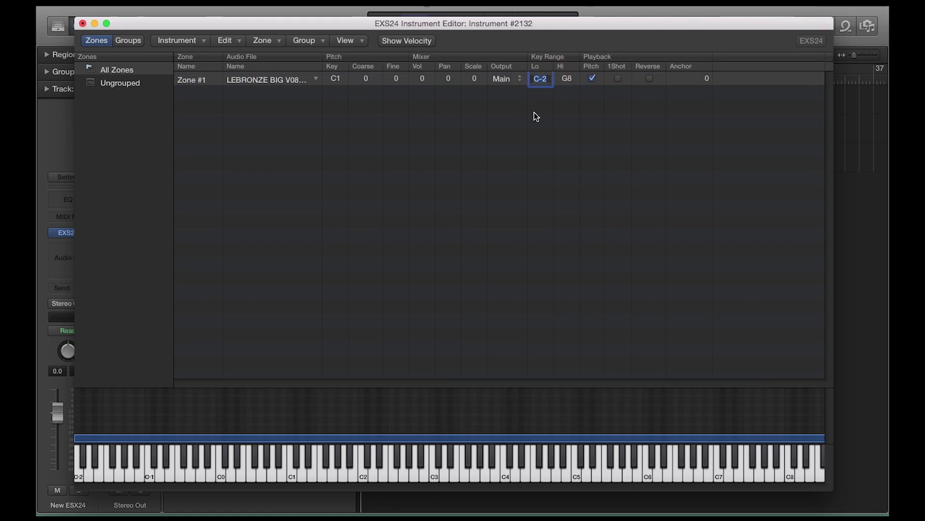
{"action": "type", "text": "C1"}
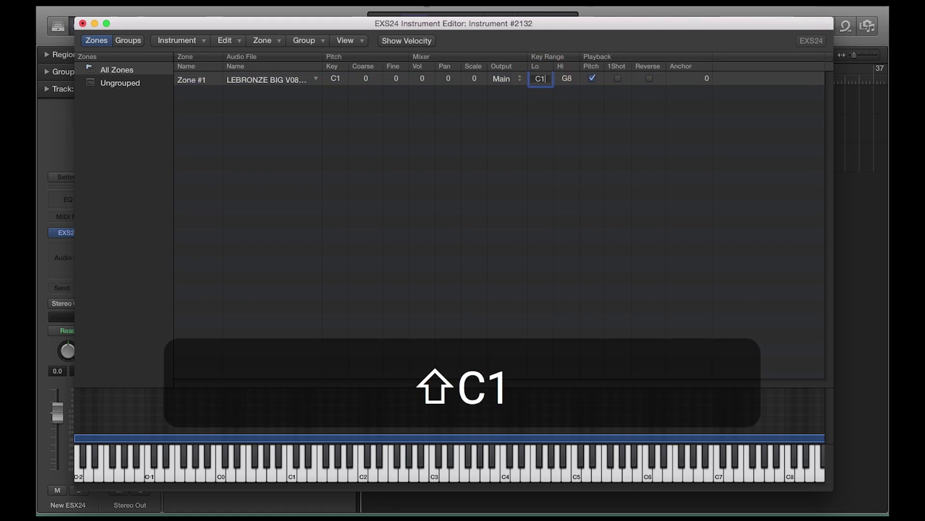
{"action": "left_click", "coordinate": [567, 78]}
{"action": "type", "text": "C1"}
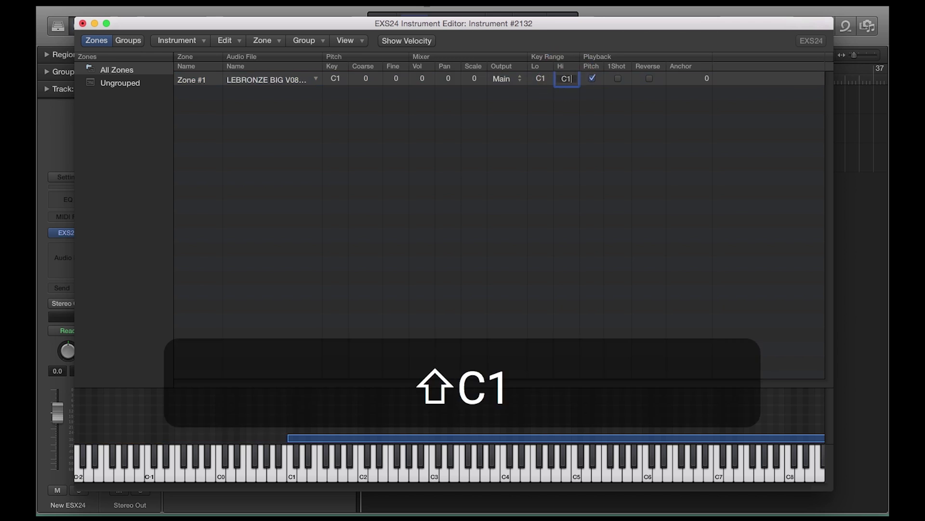
{"action": "key", "text": "Return"}
{"action": "left_click", "coordinate": [441, 282]}
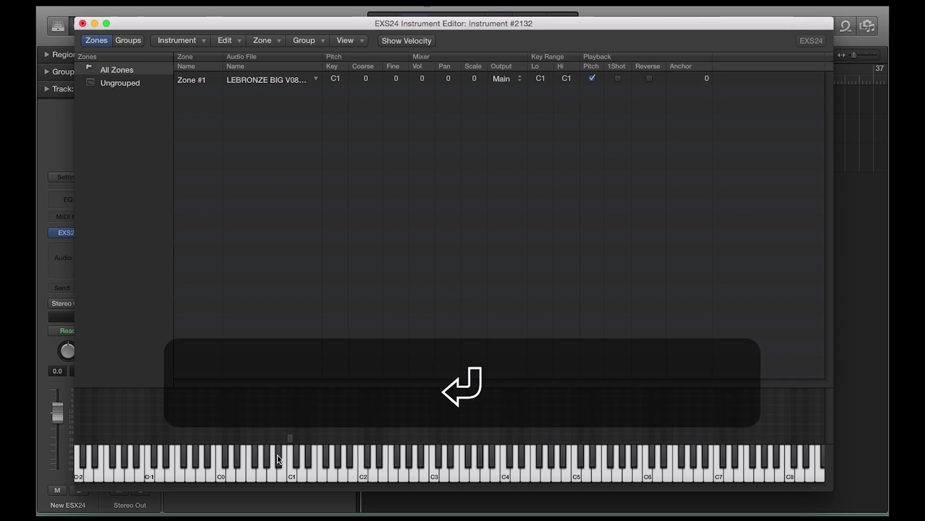
- Stretch the zone's range to A4 to audition it, then shrink it to C1–C#1
{"action": "left_click", "coordinate": [291, 438]}
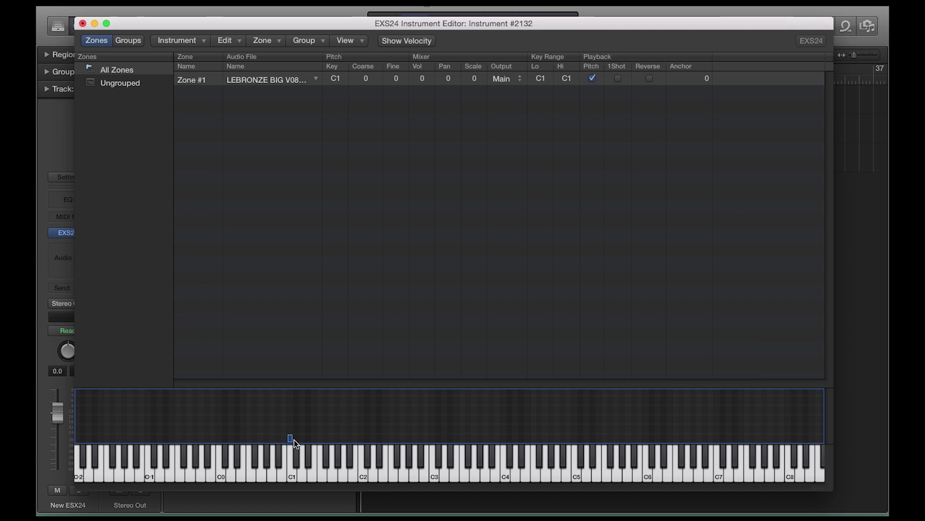
{"action": "left_click_drag", "start_coordinate": [290, 438], "coordinate": [556, 436]}
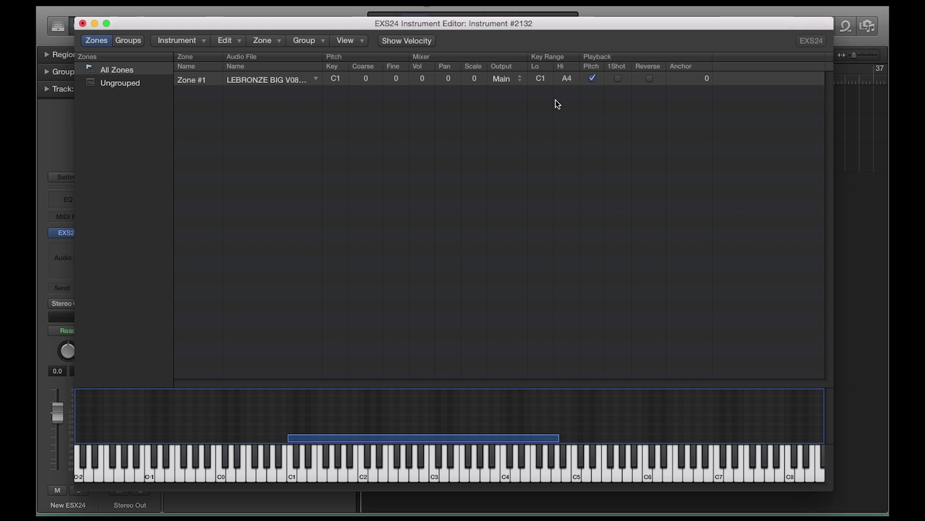
{"action": "left_click", "coordinate": [297, 471]}
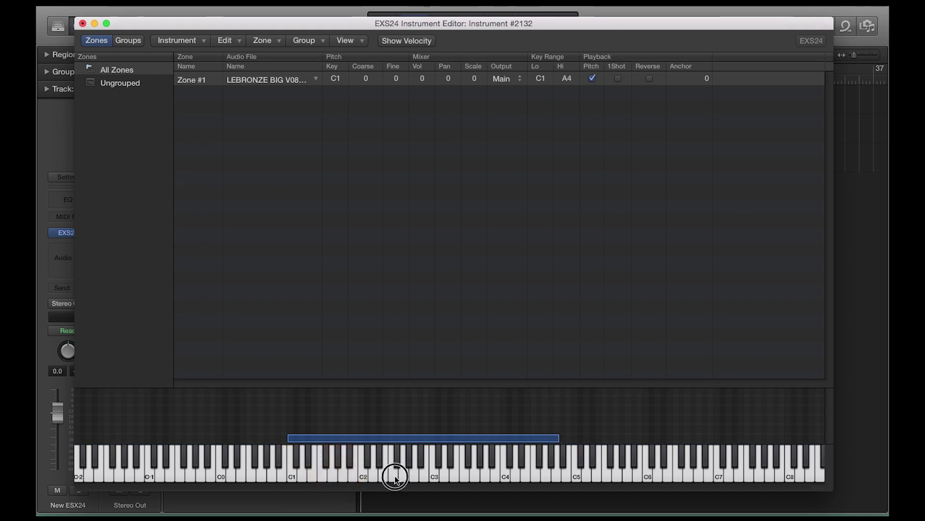
{"action": "mouse_move", "coordinate": [433, 471]}
{"action": "left_mouse_down"}
{"action": "mouse_move", "coordinate": [537, 473]}
{"action": "mouse_move", "coordinate": [305, 469]}
{"action": "mouse_move", "coordinate": [544, 469]}
{"action": "mouse_move", "coordinate": [306, 471]}
{"action": "left_mouse_up"}
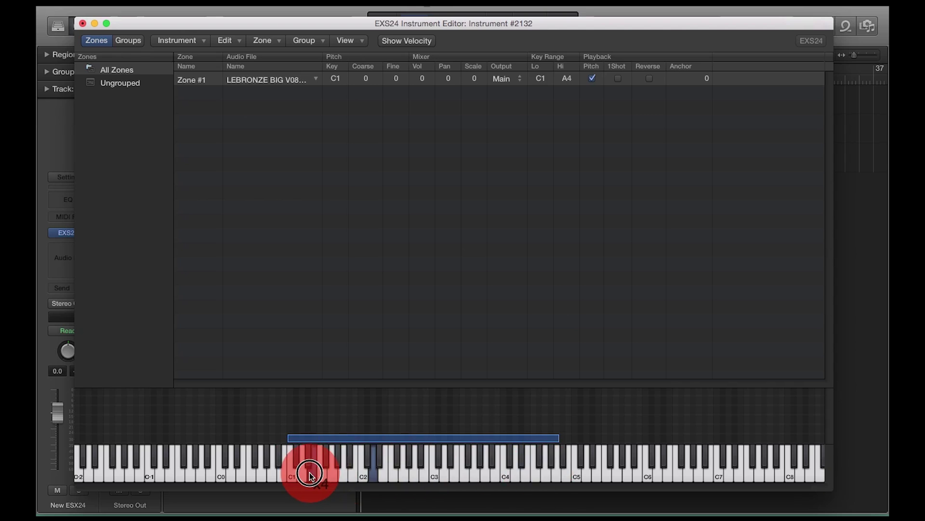
{"action": "left_click", "coordinate": [558, 440]}
{"action": "left_click_drag", "start_coordinate": [558, 440], "coordinate": [295, 462]}
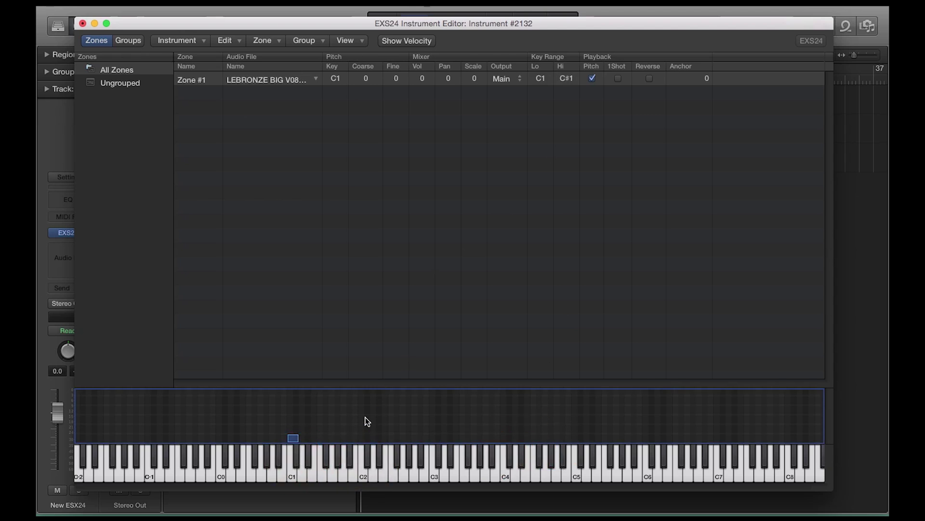
{"action": "double_click", "coordinate": [294, 470]}
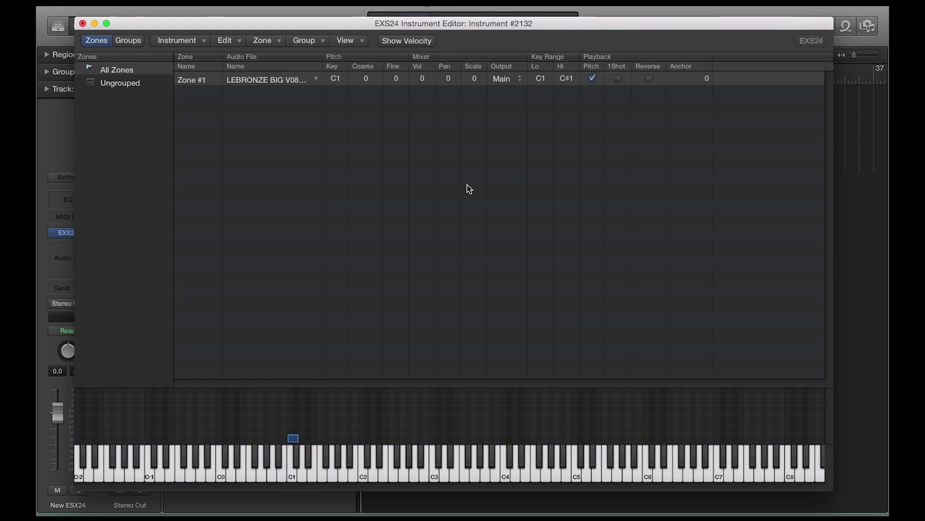
- Uncheck Pitch and check 1Shot for Zone #1, auditioning the snare on C1
{"action": "left_click", "coordinate": [293, 469]}
{"action": "left_click", "coordinate": [594, 74]}
{"action": "left_click", "coordinate": [593, 79]}
{"action": "left_click", "coordinate": [291, 471]}
{"action": "left_click", "coordinate": [291, 466]}
{"action": "left_click", "coordinate": [292, 467]}
{"action": "left_click", "coordinate": [619, 79]}
{"action": "left_click", "coordinate": [203, 41]}
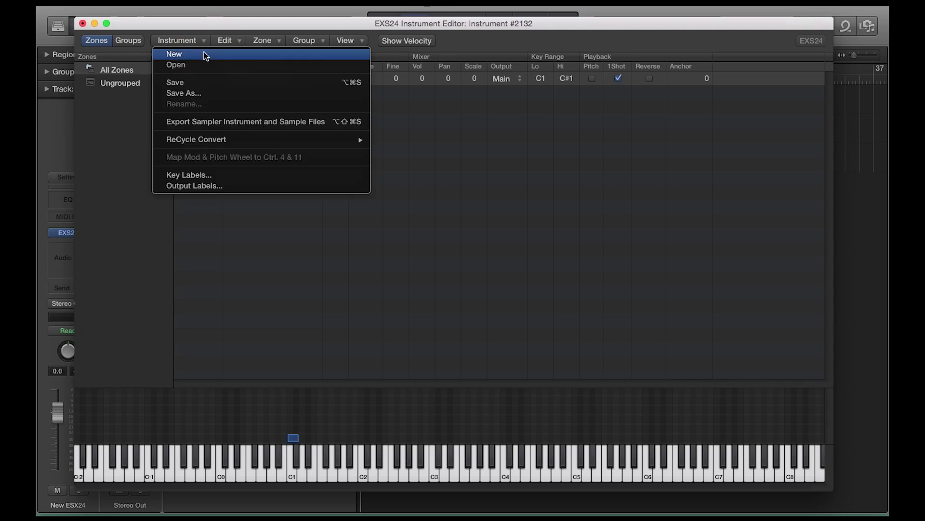
- Start saving the sampler instrument into the Audio Music Apps > Sampler Instruments folder
{"action": "left_click", "coordinate": [204, 87]}
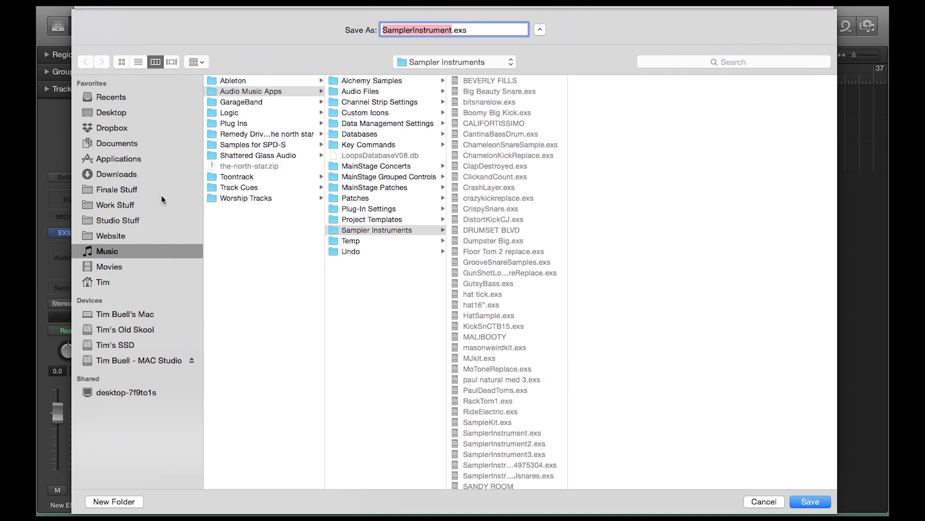
{"action": "left_click", "coordinate": [245, 90]}
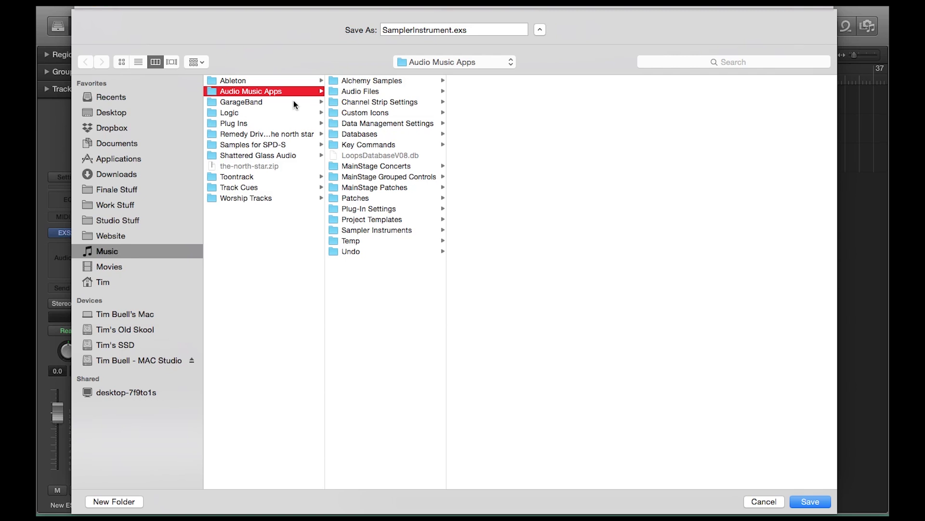
{"action": "left_click", "coordinate": [411, 230]}
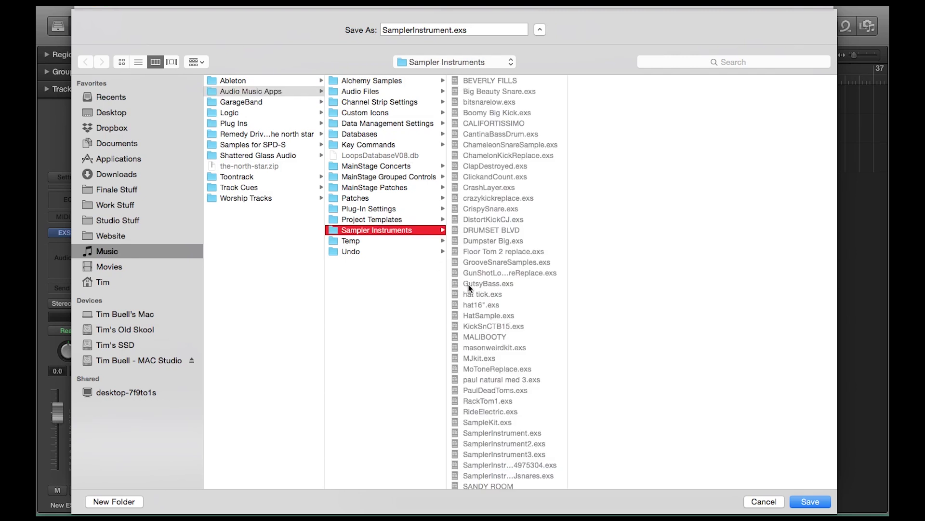
{"action": "scroll", "coordinate": [515, 213], "scroll_direction": "down", "scroll_amount": 5}
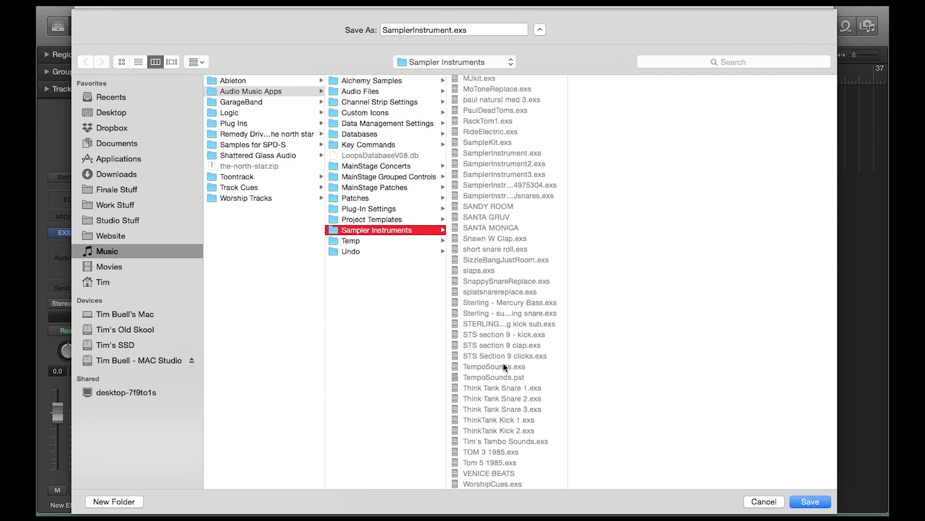
{"action": "scroll", "coordinate": [505, 360], "scroll_direction": "up", "scroll_amount": 6}
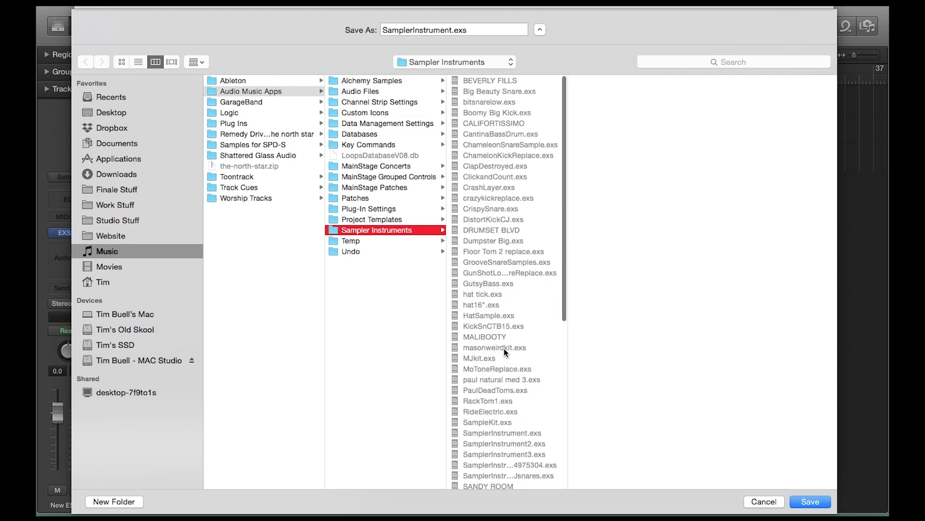
- Save it as 'Lebronze James Snare.exs' and close the instrument editor
{"action": "left_click", "coordinate": [483, 30]}
{"action": "key", "text": "Left"}
{"action": "key", "text": "Left"}
{"action": "key", "text": "Left"}
{"action": "key", "text": "Left"}
{"action": "key", "text": "Left"}
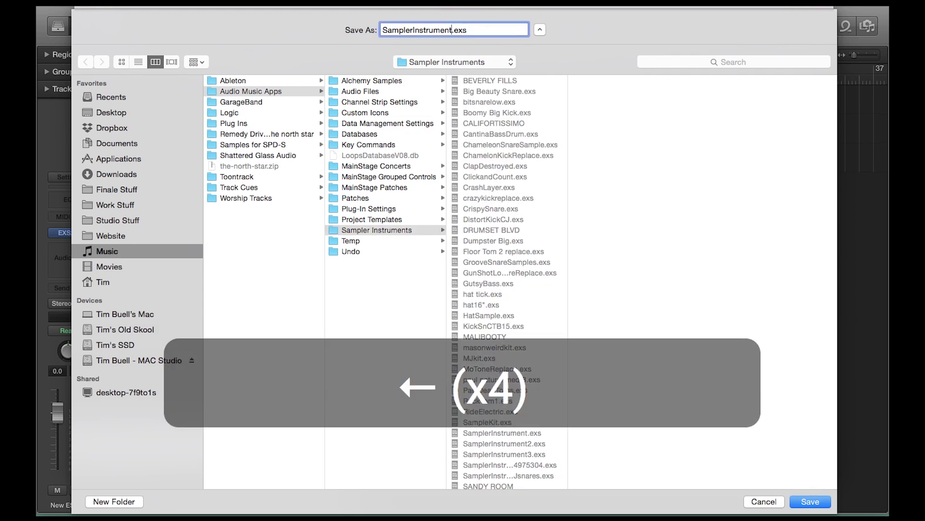
{"action": "key", "text": "alt+BackSpace"}
{"action": "key", "text": "alt+BackSpace"}
{"action": "key", "text": "alt+BackSpace"}
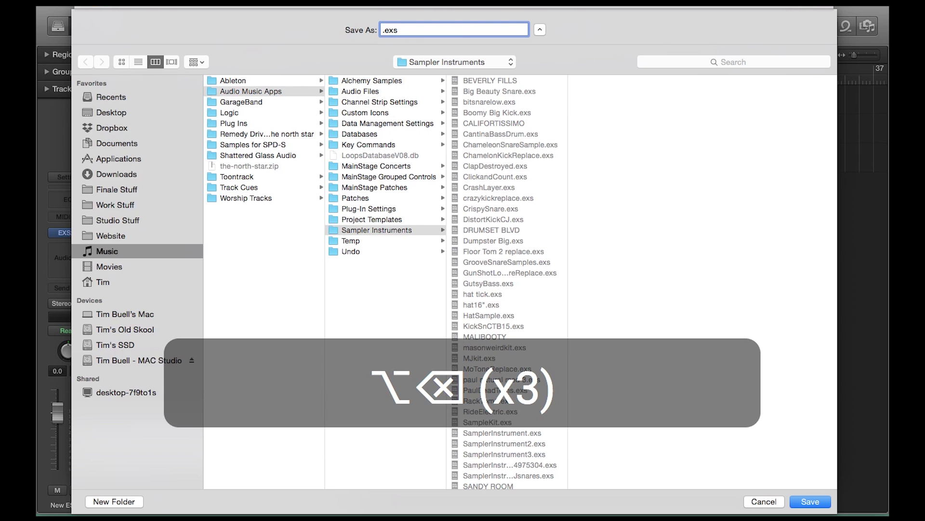
{"action": "type", "text": "Lebr"}
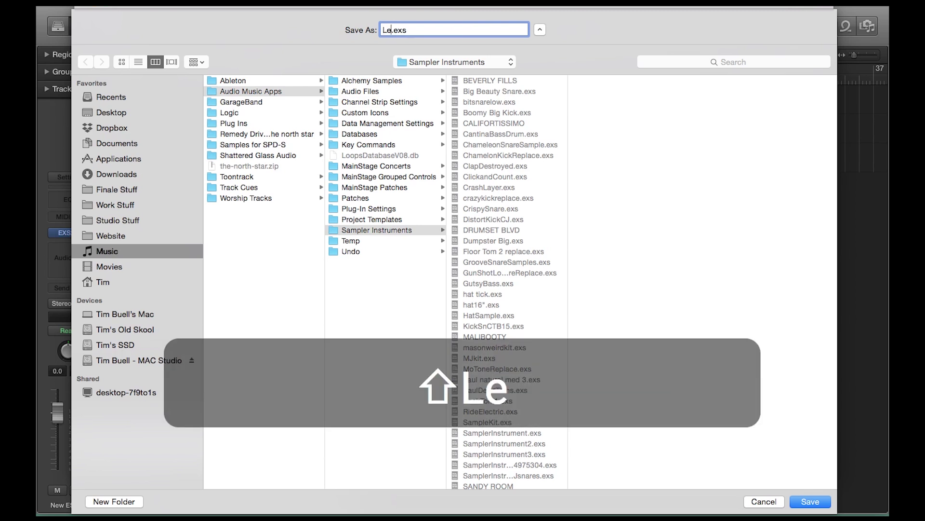
{"action": "type", "text": "onze James"}
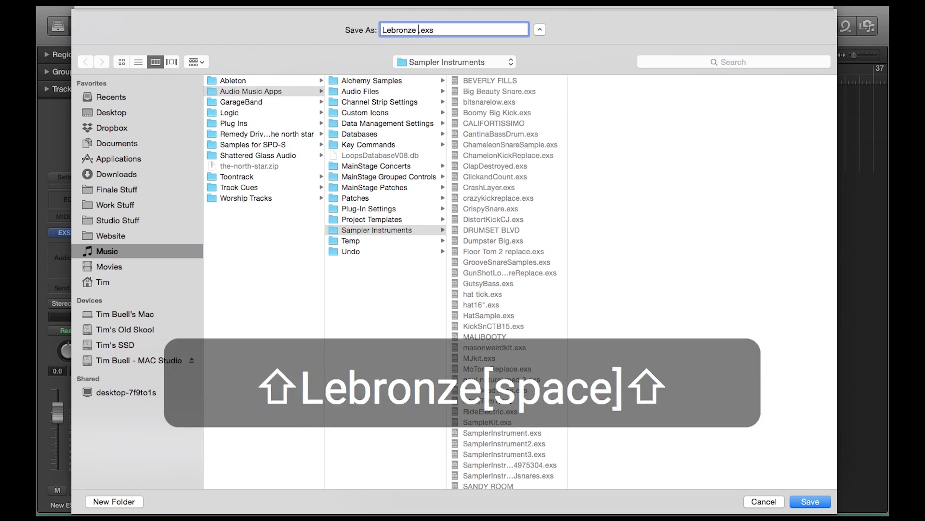
{"action": "type", "text": " Snare"}
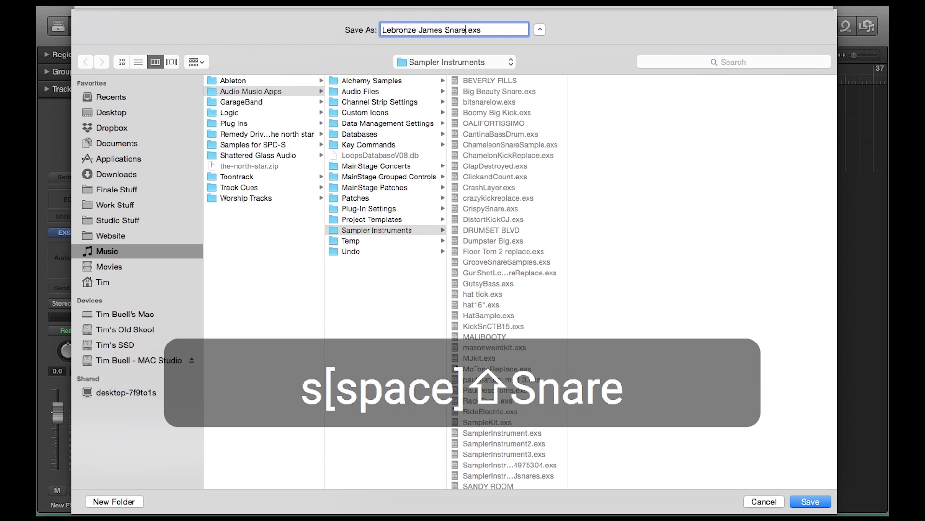
{"action": "key", "text": "Return"}
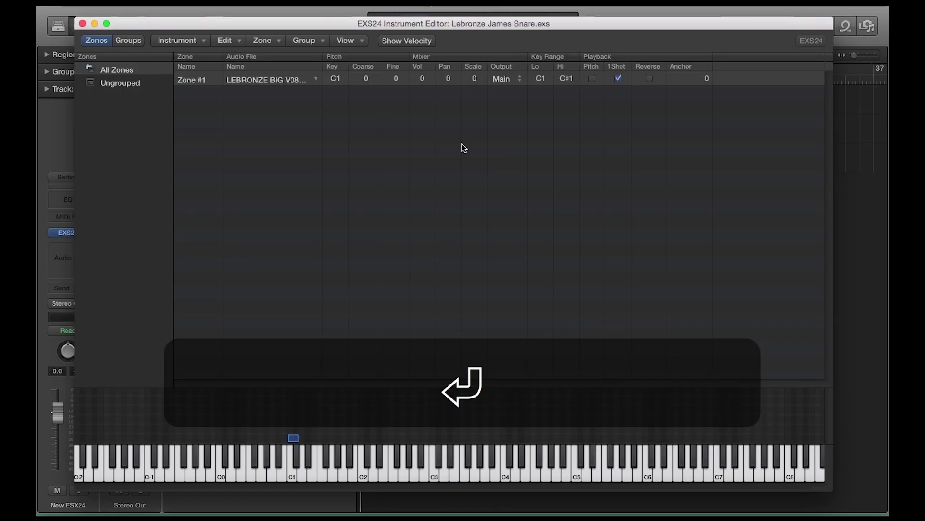
{"action": "key", "text": "BackSpace"}
{"action": "key", "text": "BackSpace"}
{"action": "left_click", "coordinate": [191, 74]}
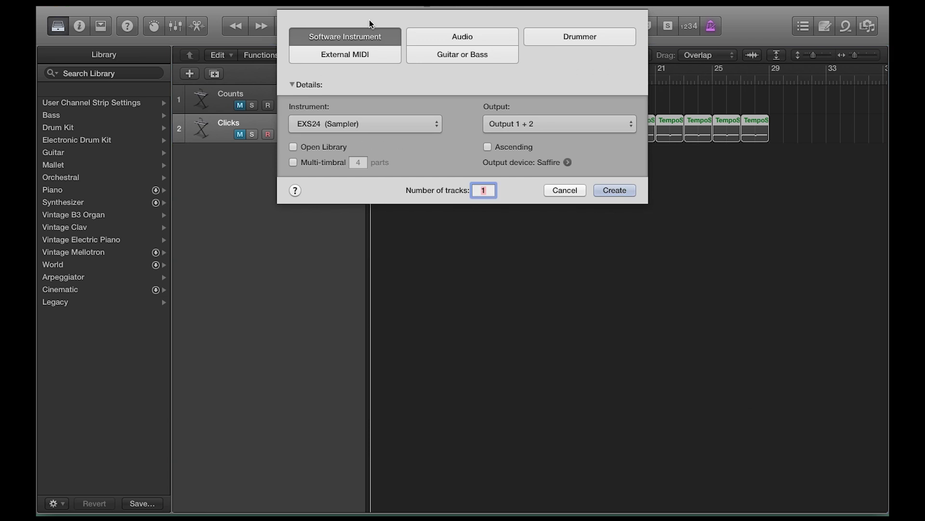
- Create a new EXS24 software instrument track and load 'Lebronze James Snare' from the Library
{"action": "left_click", "coordinate": [345, 54]}
{"action": "left_click", "coordinate": [345, 38]}
{"action": "left_click", "coordinate": [293, 147]}
{"action": "left_click", "coordinate": [615, 191]}
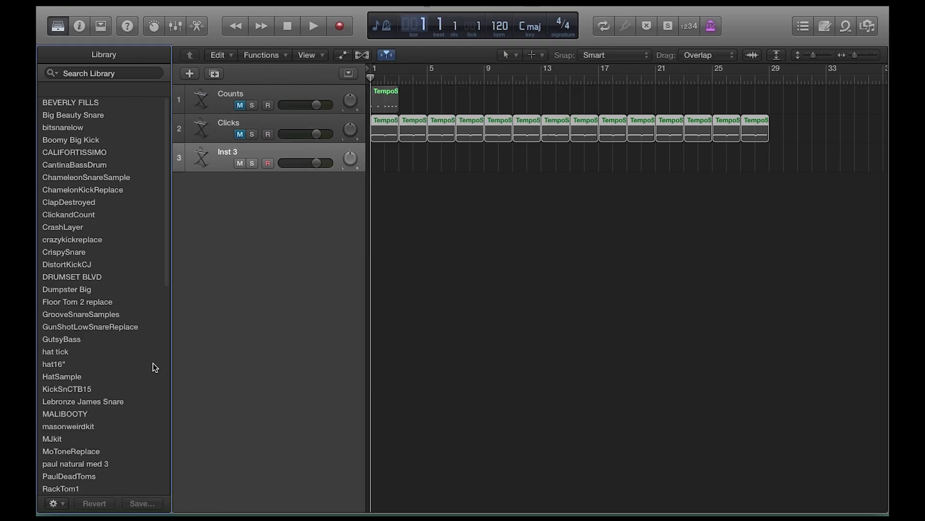
{"action": "scroll", "coordinate": [96, 239], "scroll_direction": "down", "scroll_amount": 20}
{"action": "scroll", "coordinate": [101, 285], "scroll_direction": "up", "scroll_amount": 10}
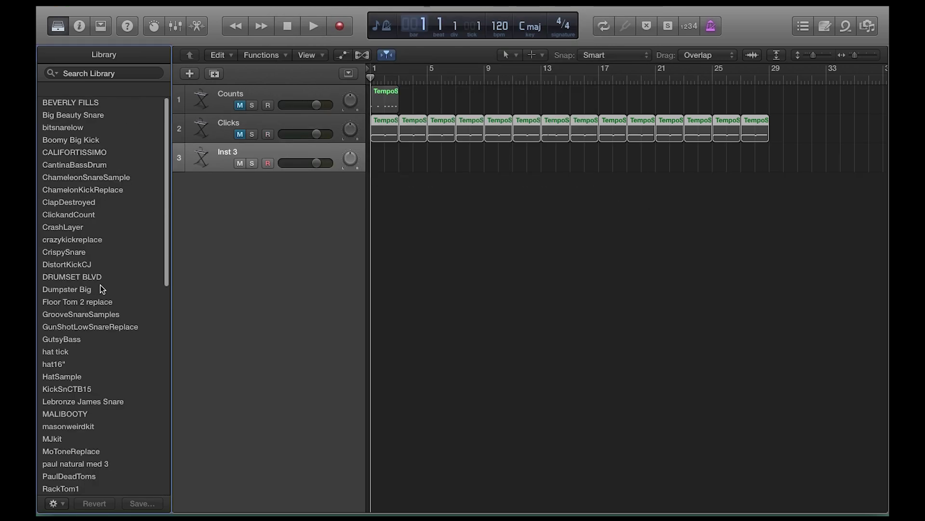
{"action": "scroll", "coordinate": [94, 184], "scroll_direction": "down", "scroll_amount": 10}
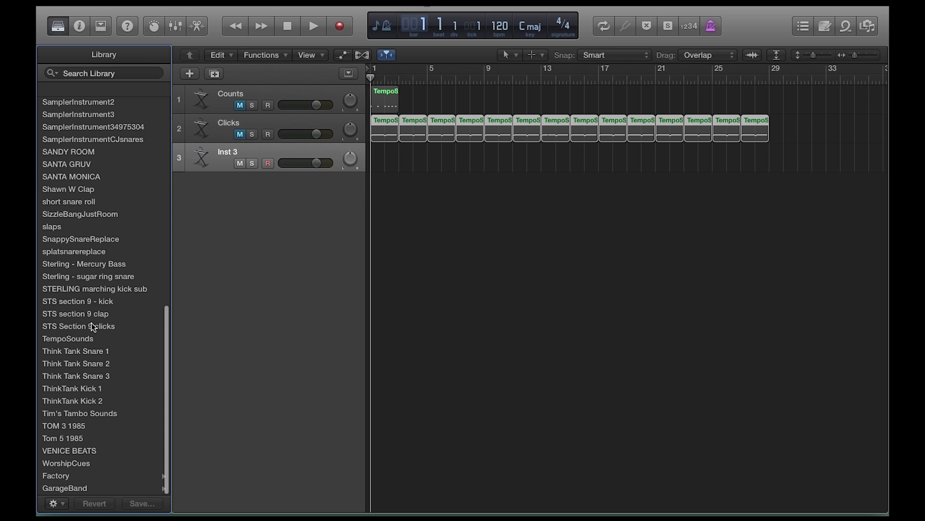
{"action": "scroll", "coordinate": [90, 331], "scroll_direction": "up", "scroll_amount": 1}
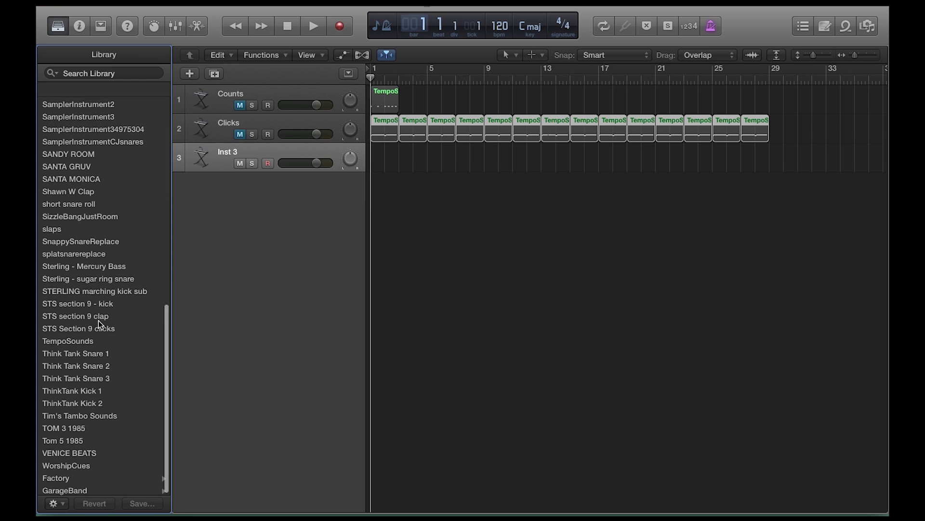
{"action": "scroll", "coordinate": [117, 280], "scroll_direction": "up", "scroll_amount": 10}
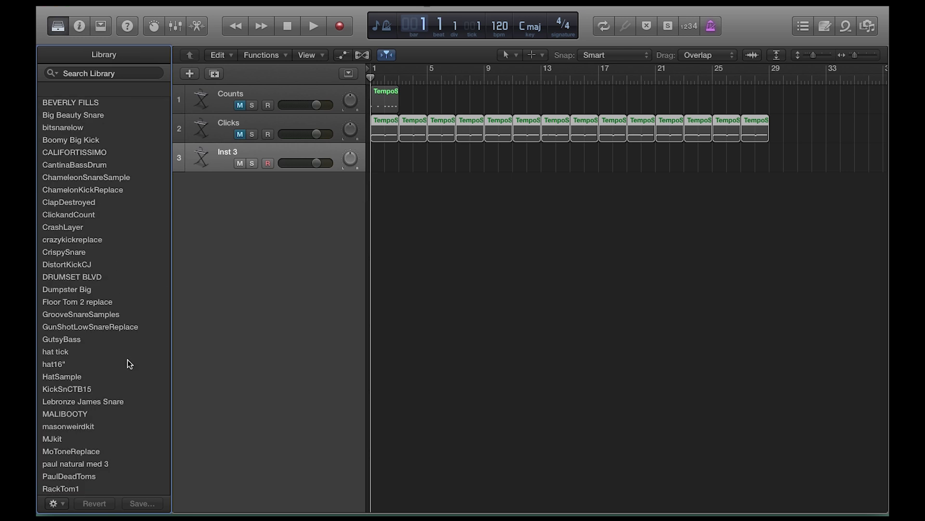
{"action": "left_click", "coordinate": [90, 401]}
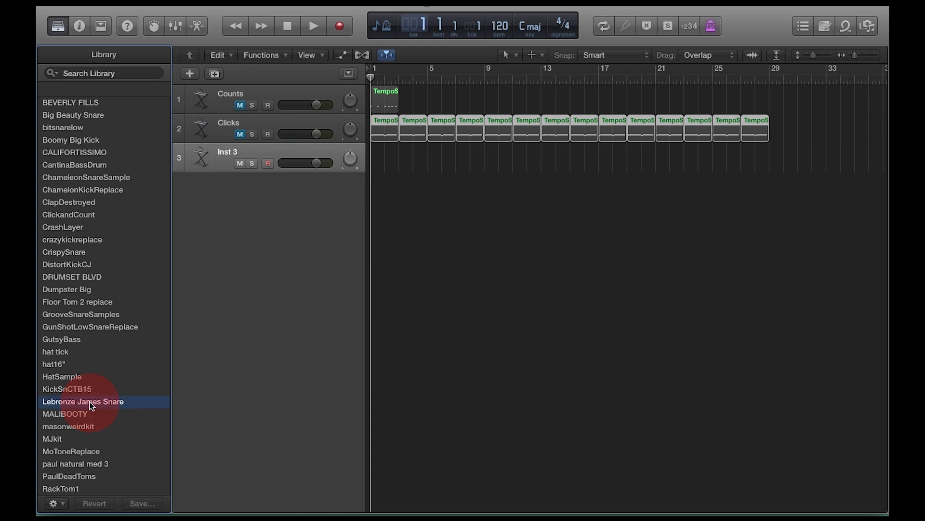
- Record-arm the Lebronze James Snare track and play C1 twice via Musical Typing to test it
{"action": "left_click", "coordinate": [268, 164]}
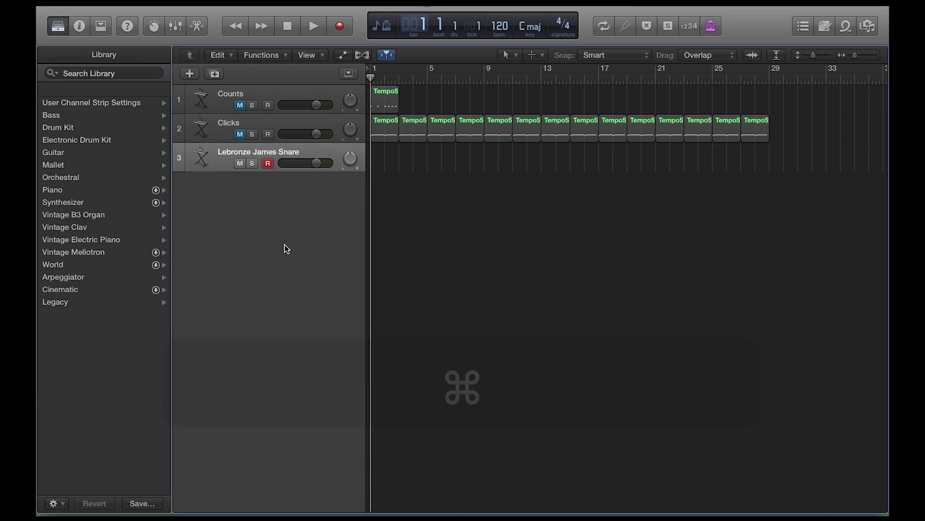
{"action": "key", "text": "ctrl+k"}
{"action": "key", "text": "a"}
{"action": "key", "text": "a"}
{"action": "key", "text": "a"}
{"action": "key", "text": "a"}
{"action": "key", "text": "a"}
{"action": "key", "text": "a"}
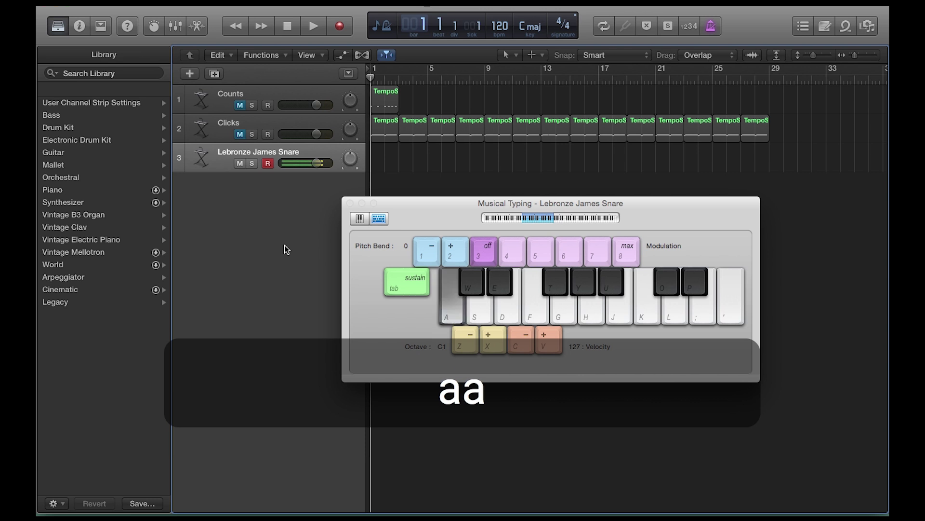
{"action": "key", "text": "a"}
{"action": "key", "text": "a"}
{"action": "key", "text": "a"}
{"action": "key", "text": "a"}
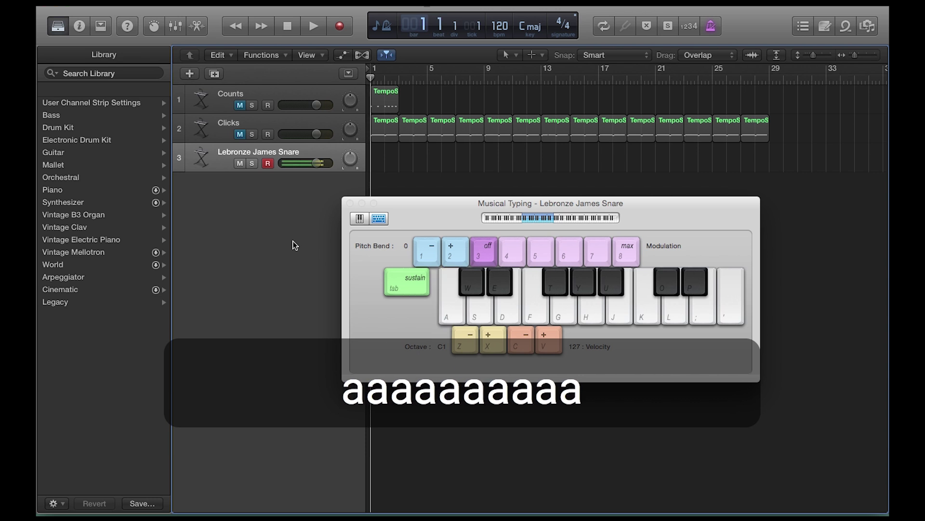
{"action": "left_click", "coordinate": [350, 203]}
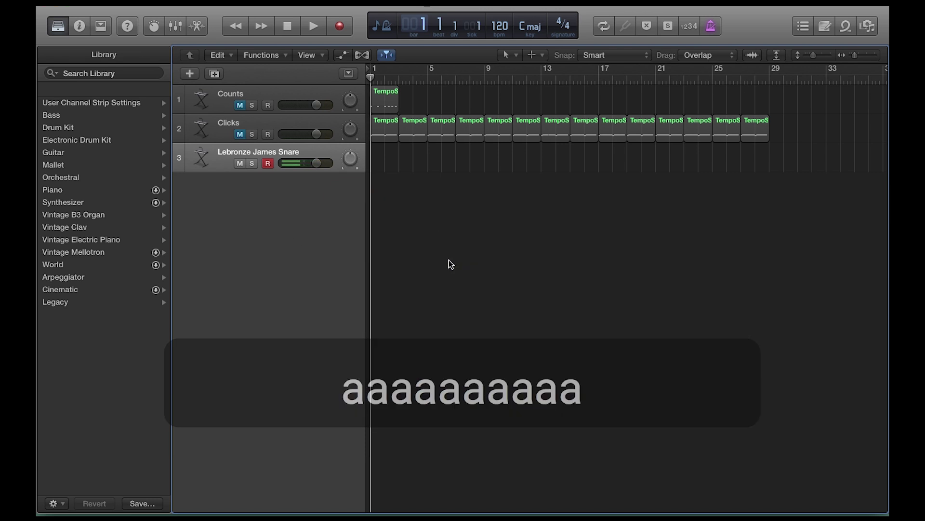